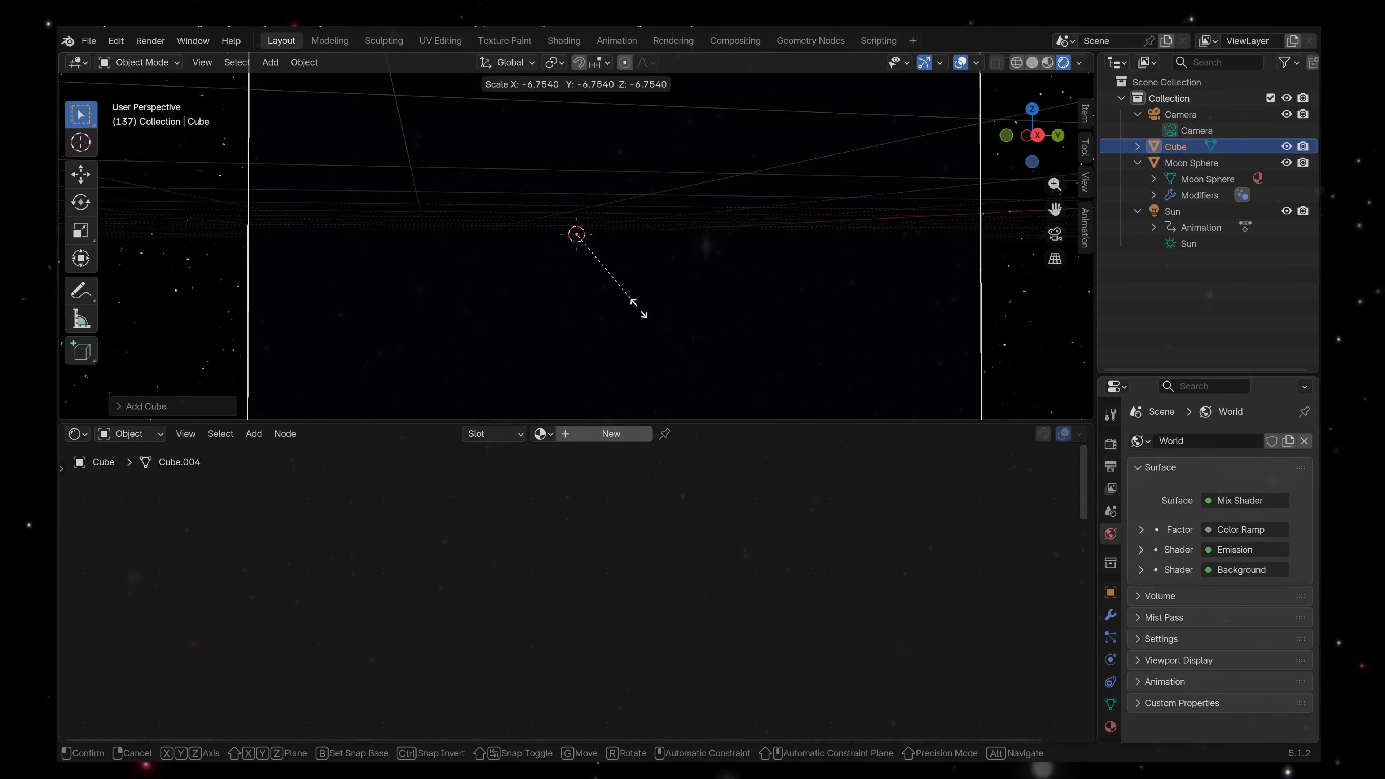
Scale the new cube up until it encloses the moon sphere and move it along the positive X axis.
{"action": "left_click", "coordinate": [650, 320]}
{"action": "mouse_move", "coordinate": [650, 320]}
{"action": "middle_mouse_down"}
{"action": "mouse_move", "coordinate": [613, 314]}
{"action": "mouse_move", "coordinate": [615, 342]}
{"action": "mouse_move", "coordinate": [634, 243]}
{"action": "mouse_move", "coordinate": [624, 384]}
{"action": "mouse_move", "coordinate": [640, 361]}
{"action": "middle_mouse_up"}
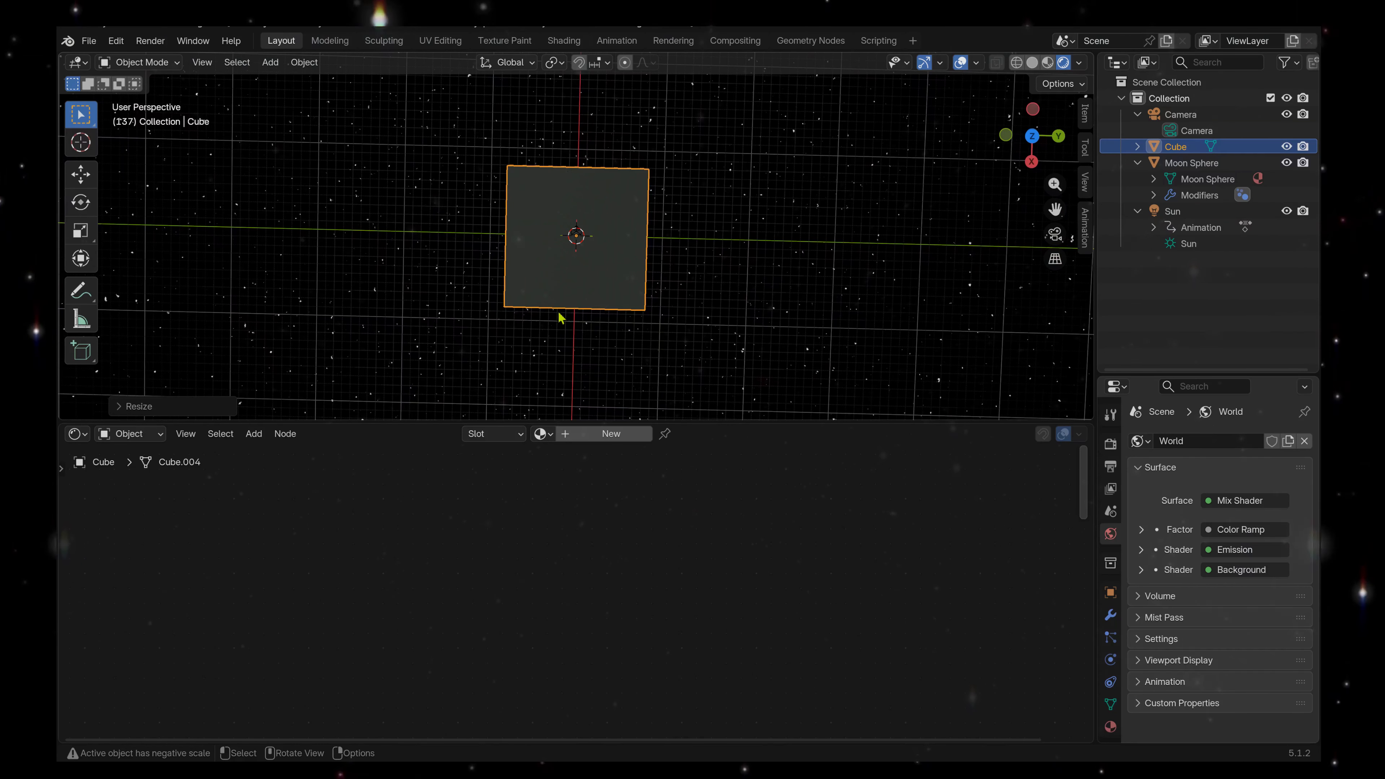
{"action": "key", "text": "g"}
{"action": "key", "text": "x"}
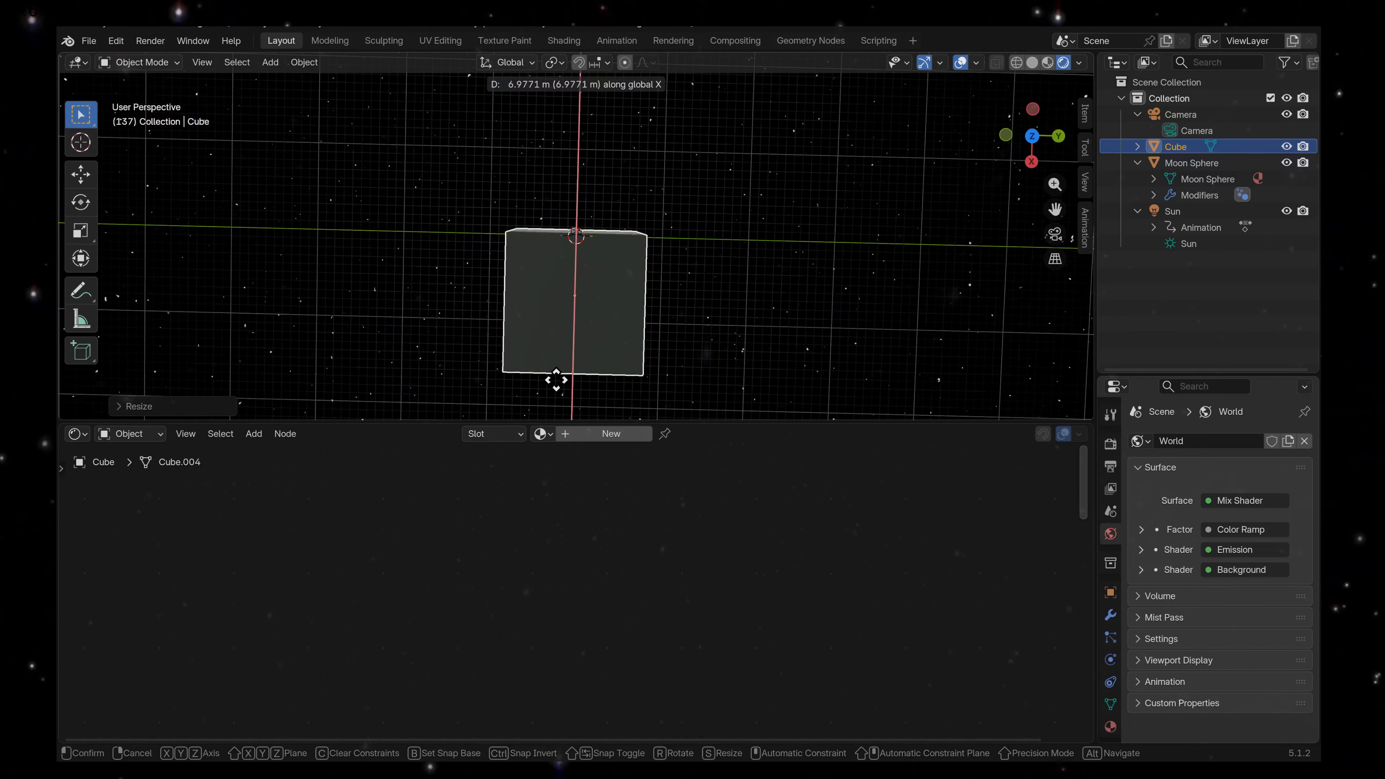
{"action": "left_click", "coordinate": [559, 395]}
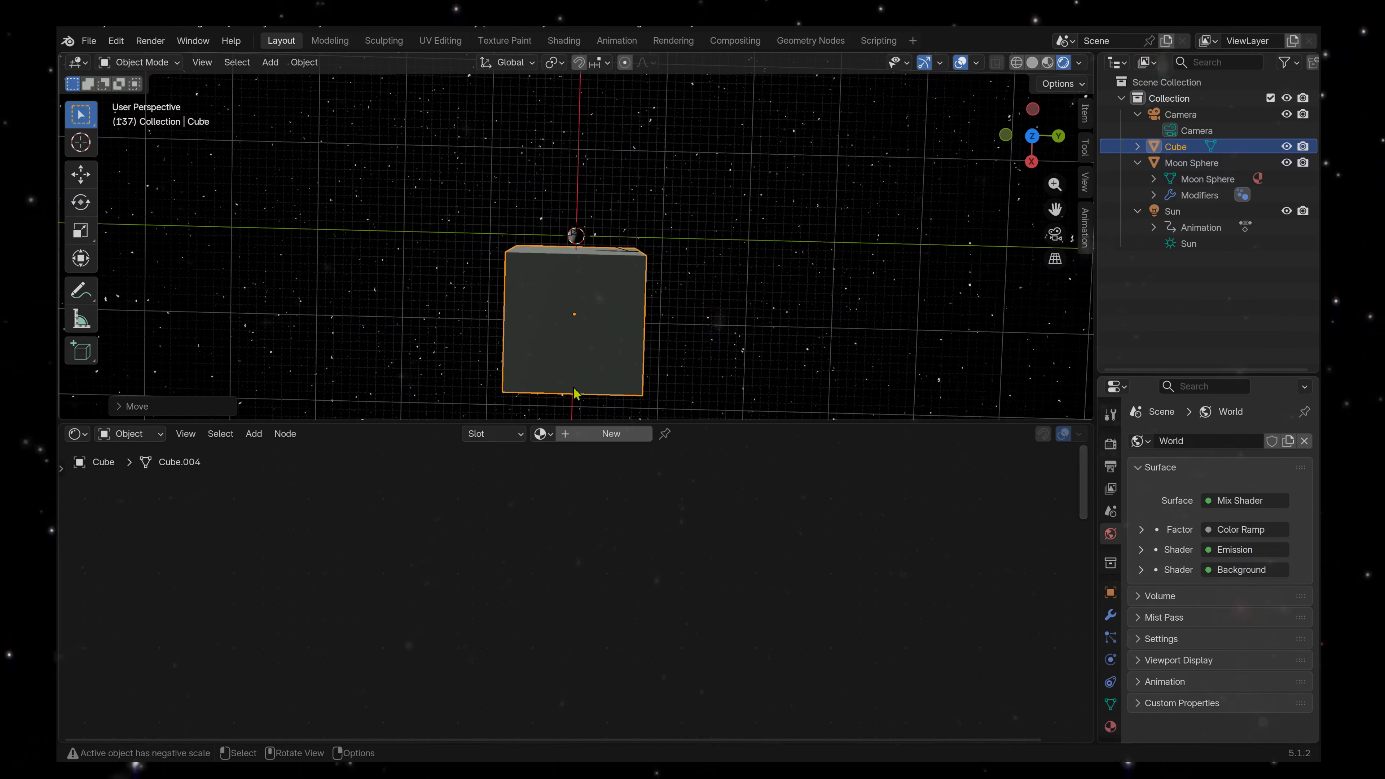
Create a new material for the cube and name it Clouds.
{"action": "middle_click_drag", "start_coordinate": [559, 395], "coordinate": [587, 198]}
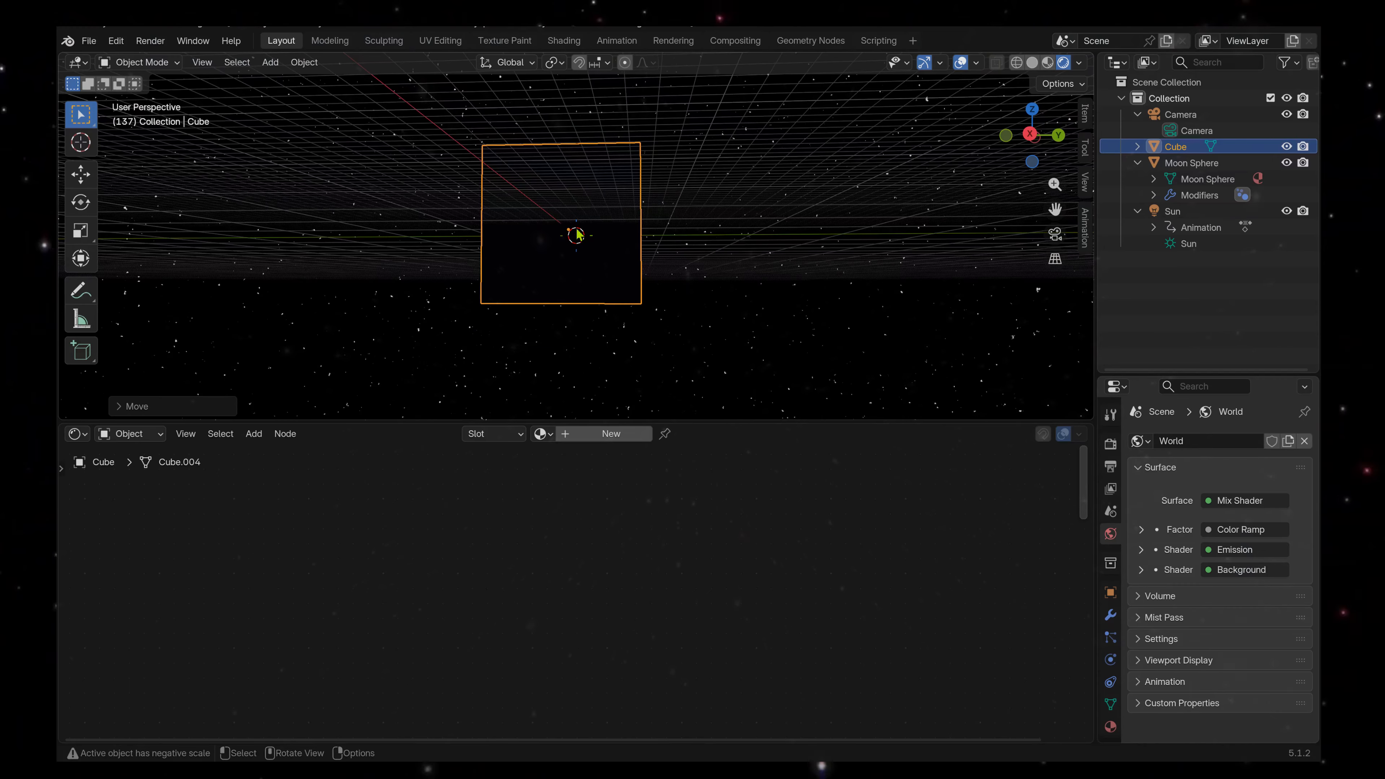
{"action": "scroll", "coordinate": [576, 235], "scroll_direction": "up", "scroll_amount": 5}
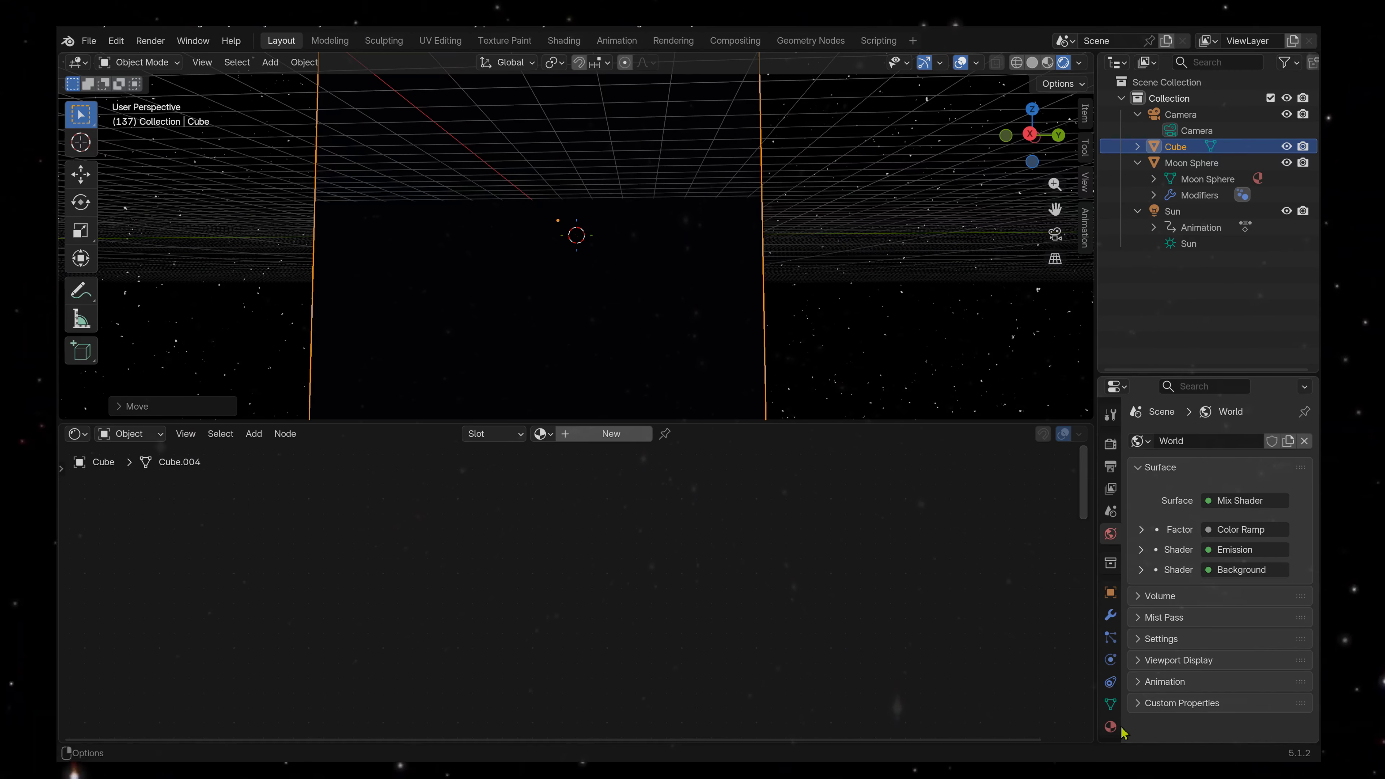
{"action": "left_click", "coordinate": [1110, 727]}
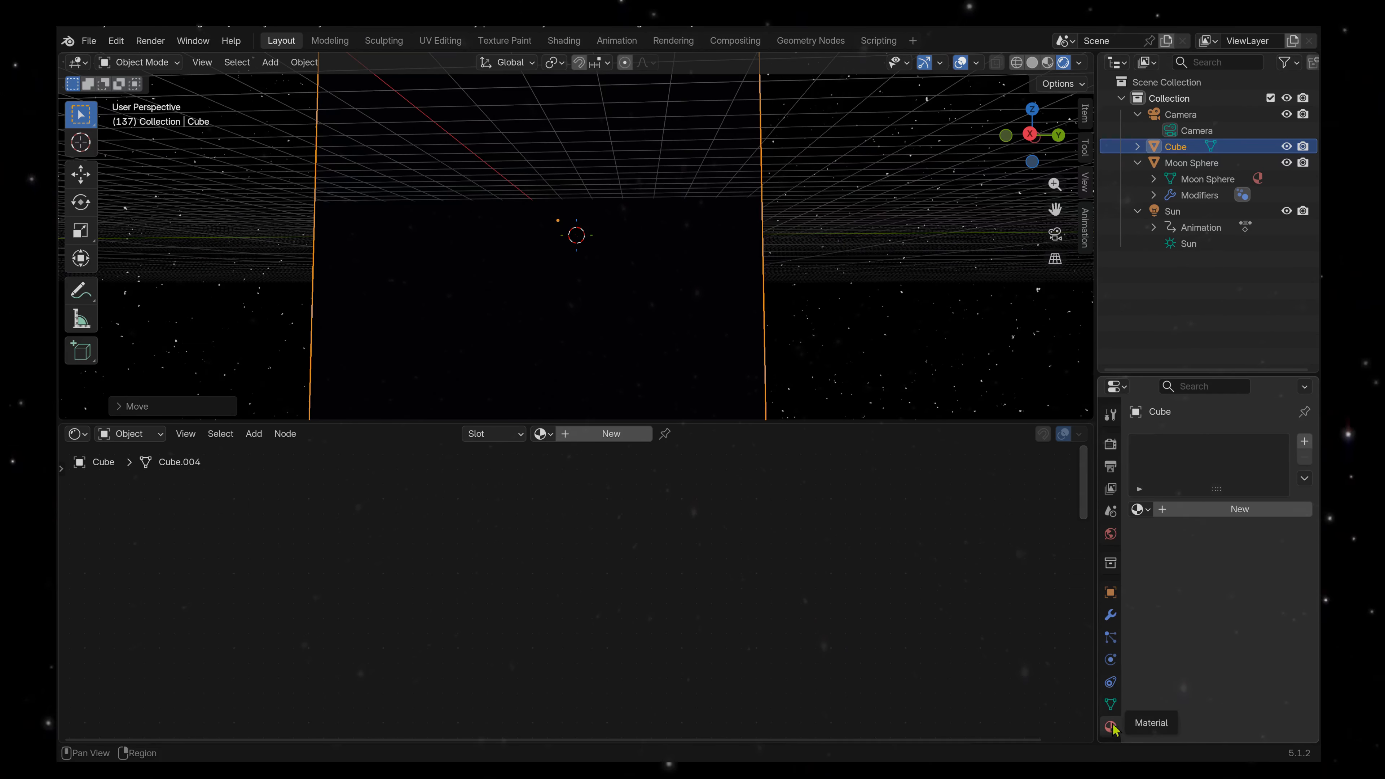
{"action": "left_click", "coordinate": [1180, 509]}
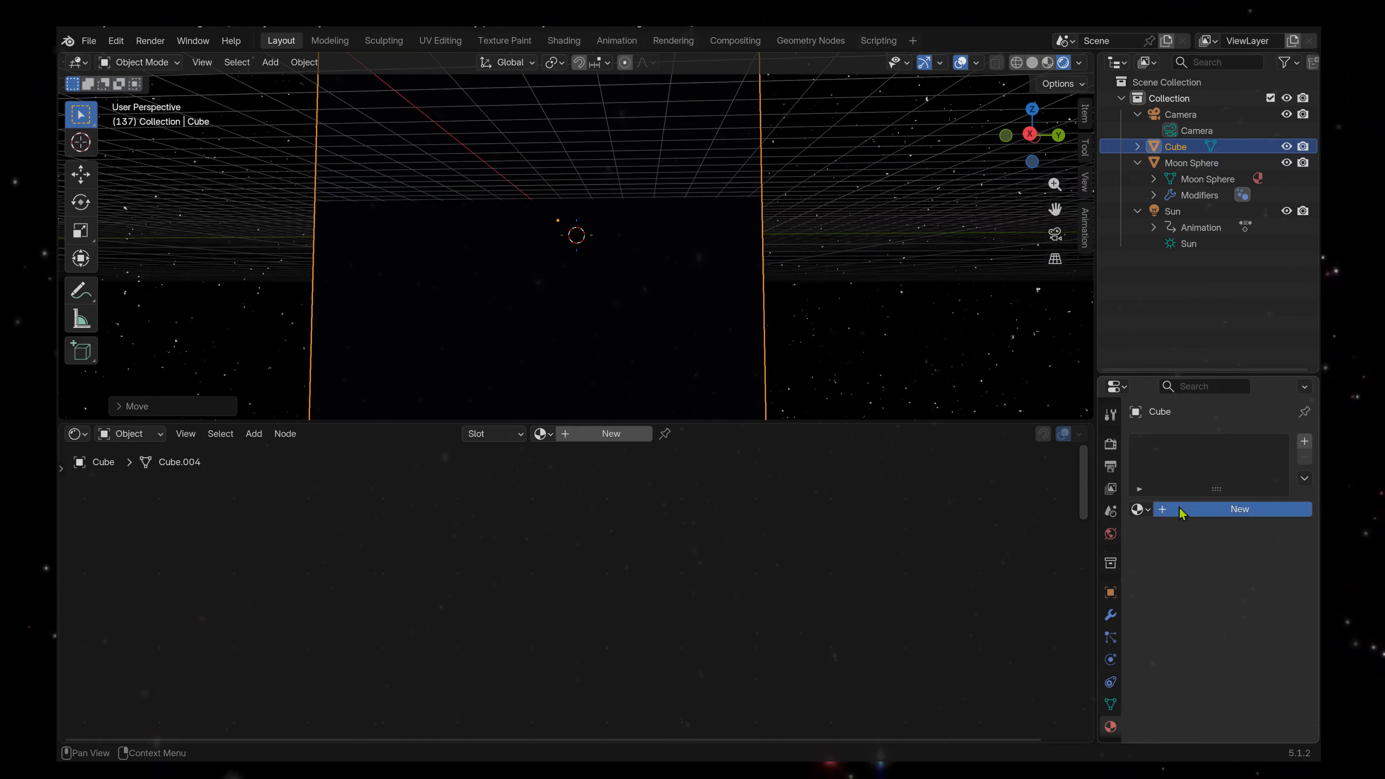
{"action": "double_click", "coordinate": [1184, 445]}
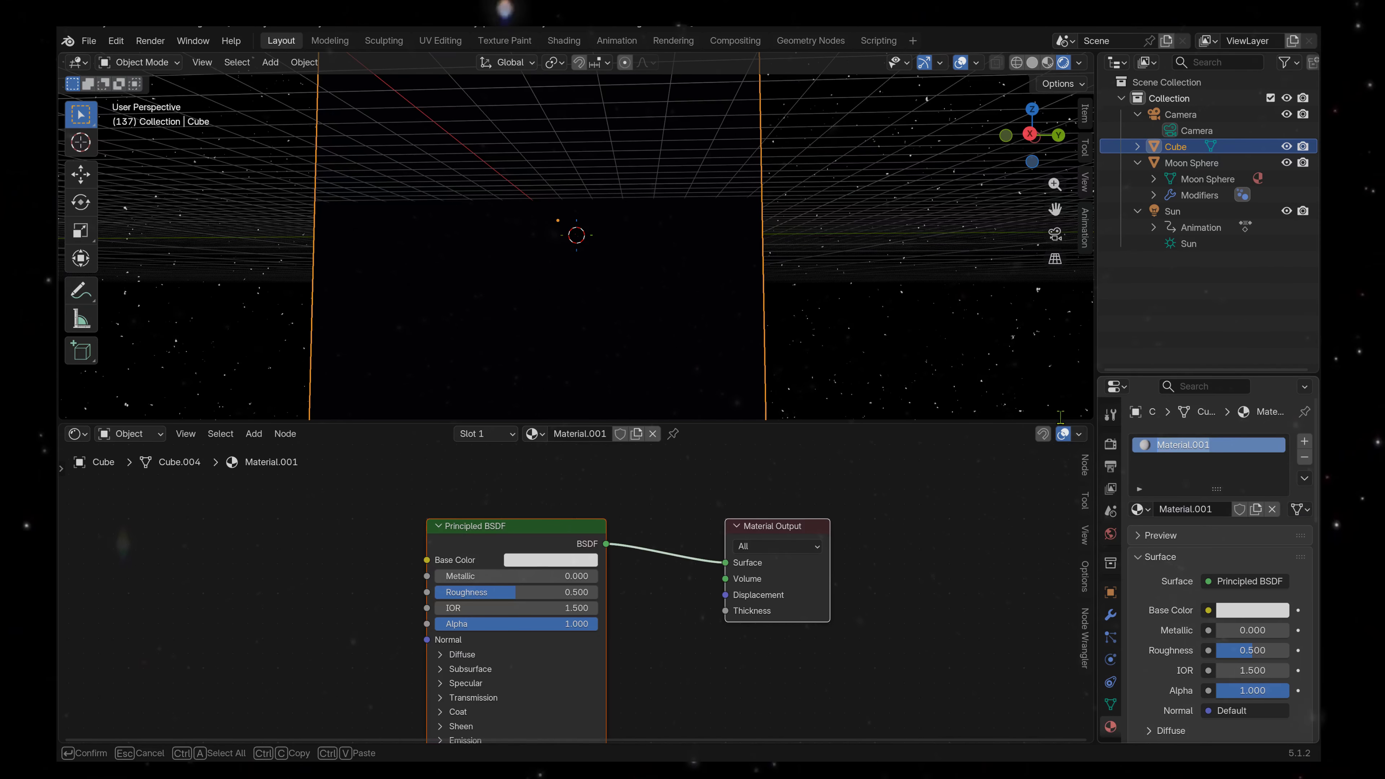
{"action": "type", "text": "C"}
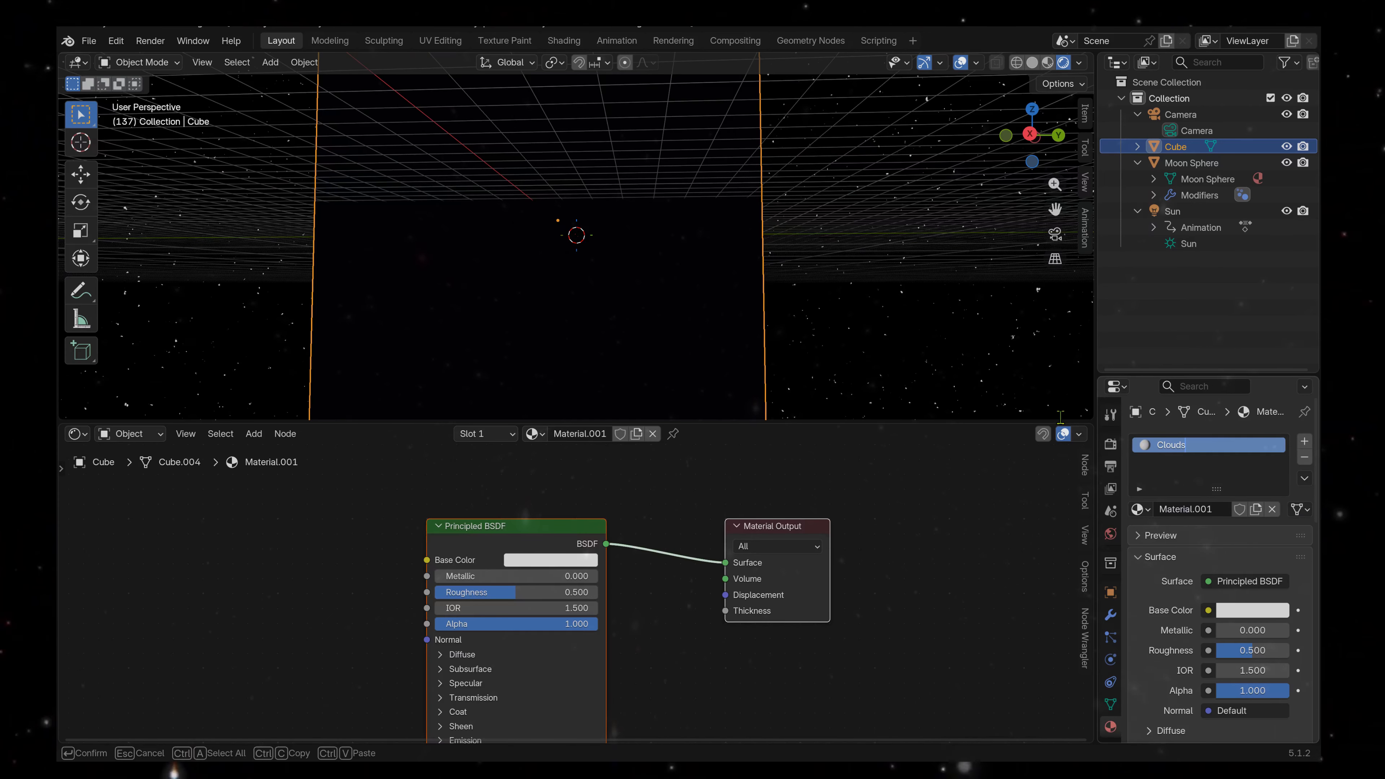
{"action": "type", "text": "louds"}
{"action": "key", "text": "Return"}
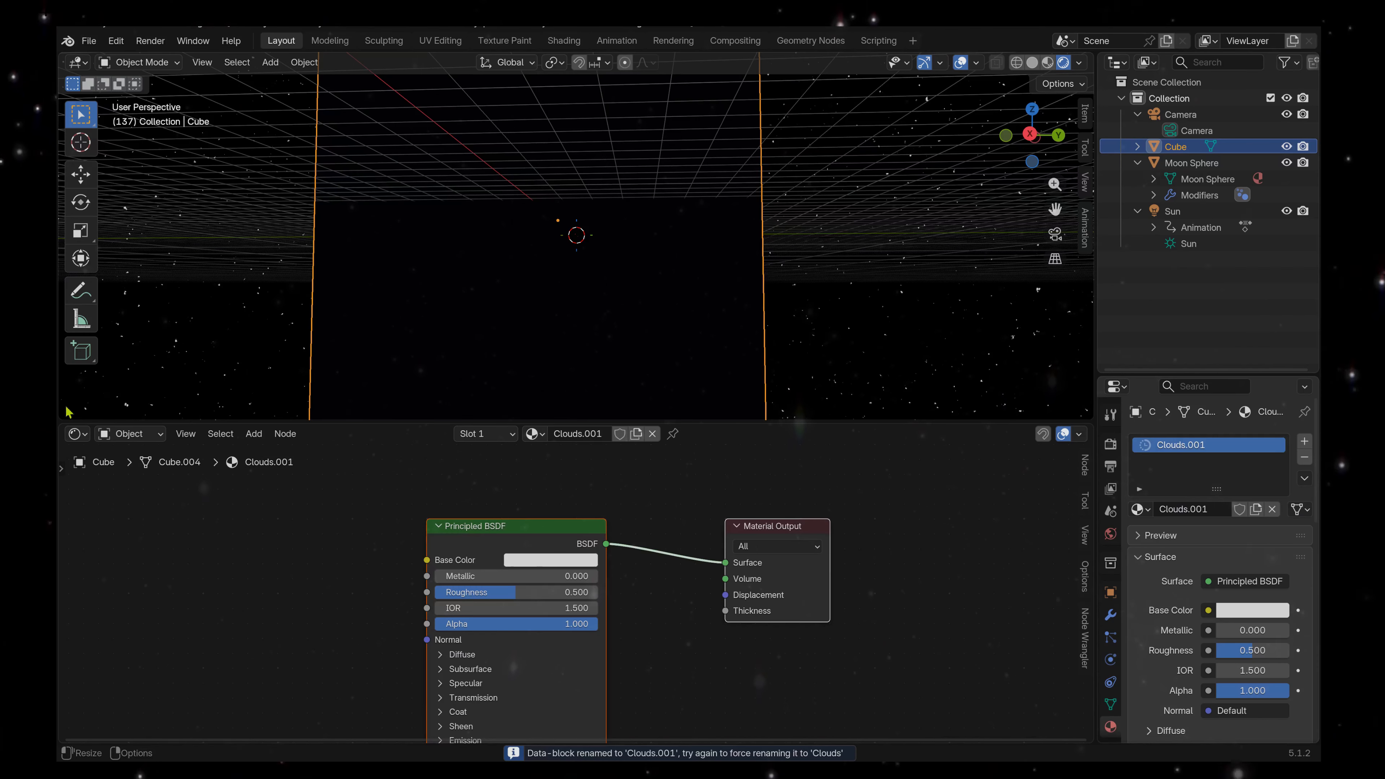
Delete the Principled BSDF node from the cube's material in the Shader Editor.
{"action": "left_click", "coordinate": [76, 434]}
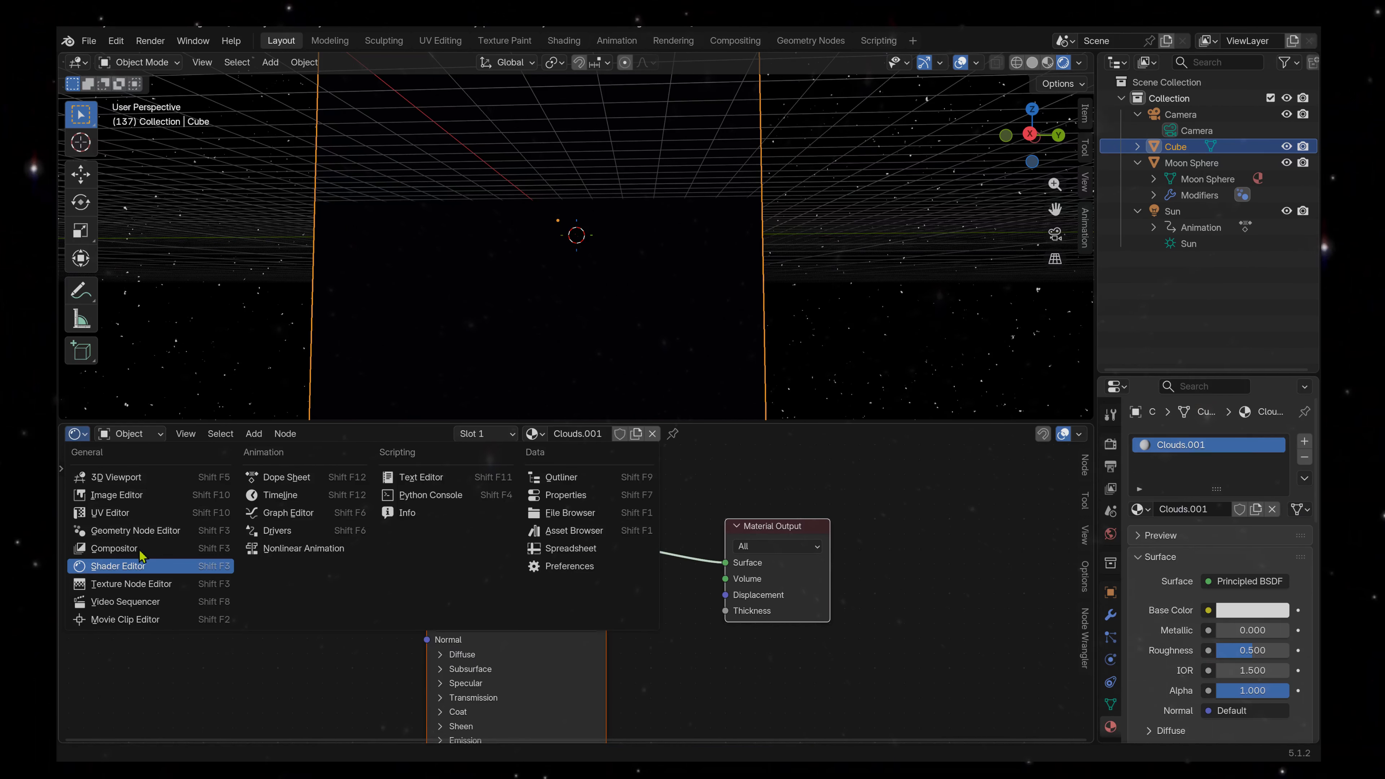
{"action": "left_click", "coordinate": [127, 568]}
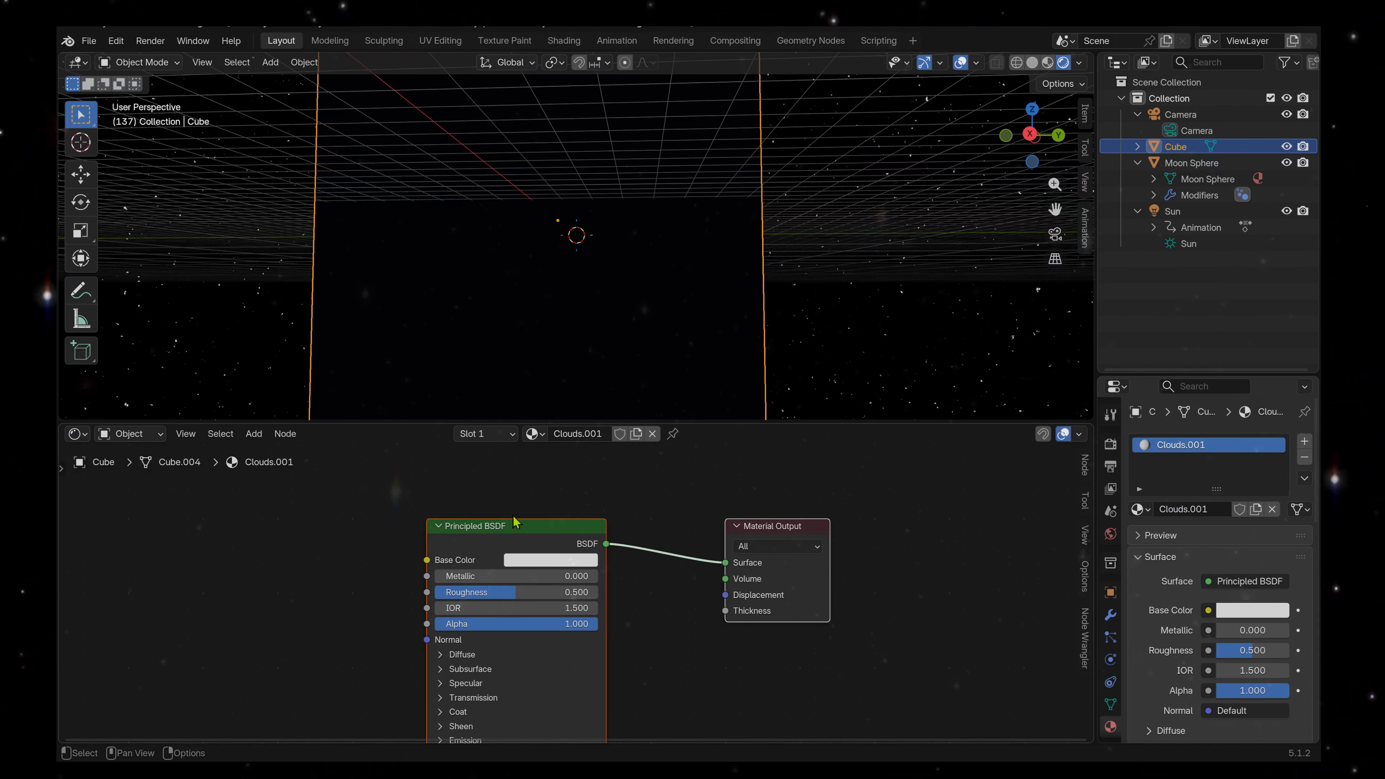
{"action": "left_click_drag", "start_coordinate": [517, 527], "coordinate": [516, 487]}
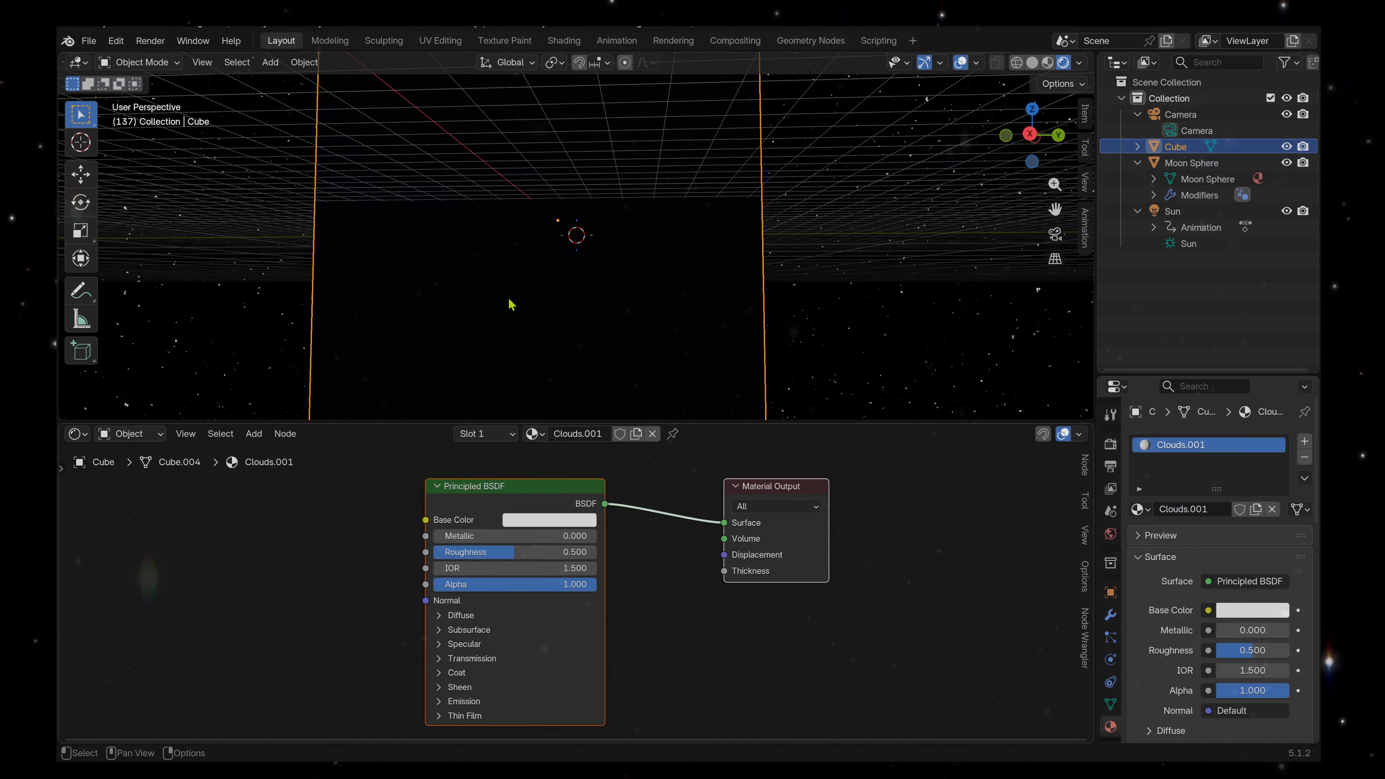
{"action": "left_click", "coordinate": [455, 501]}
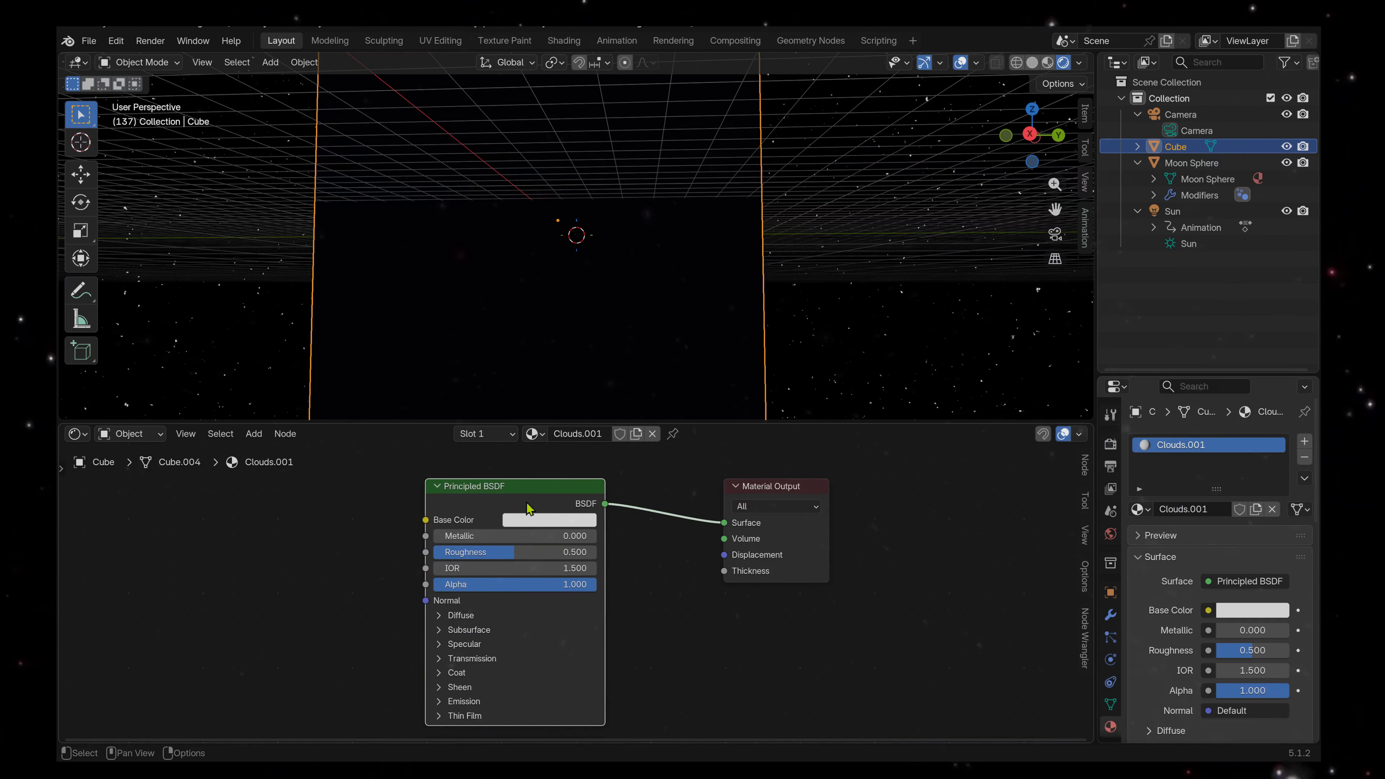
{"action": "key", "text": "Delete"}
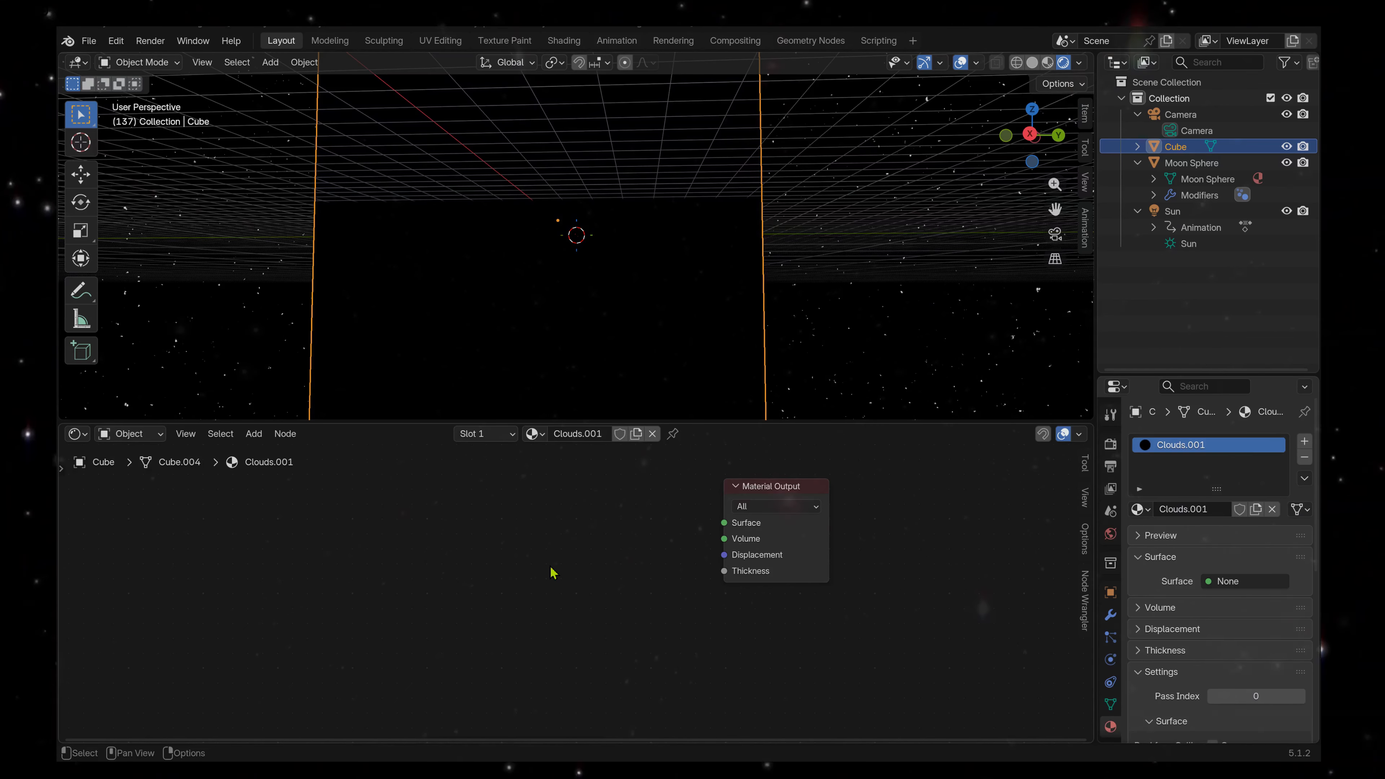
Add a Noise Texture node well ahead of the Material Output node.
{"action": "key", "text": "shift+a"}
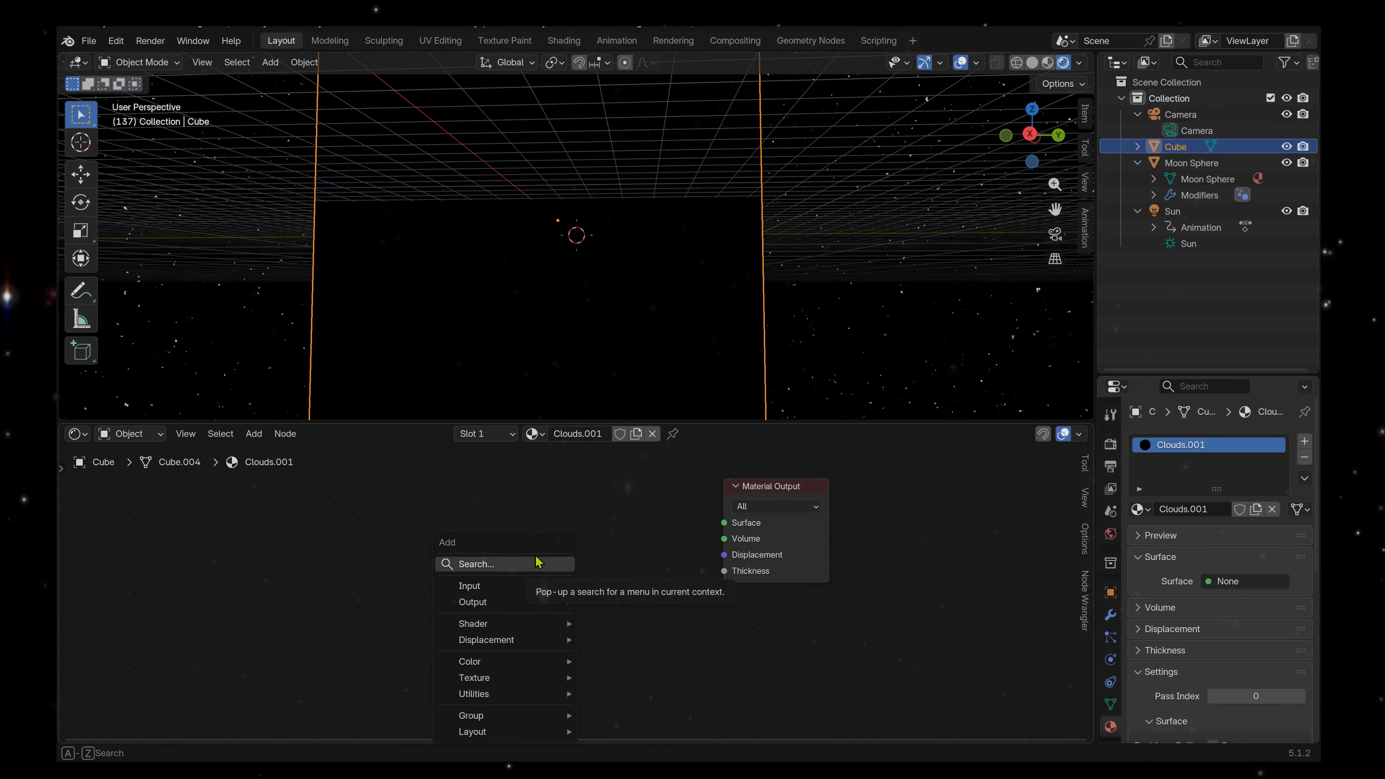
{"action": "type", "text": "noise"}
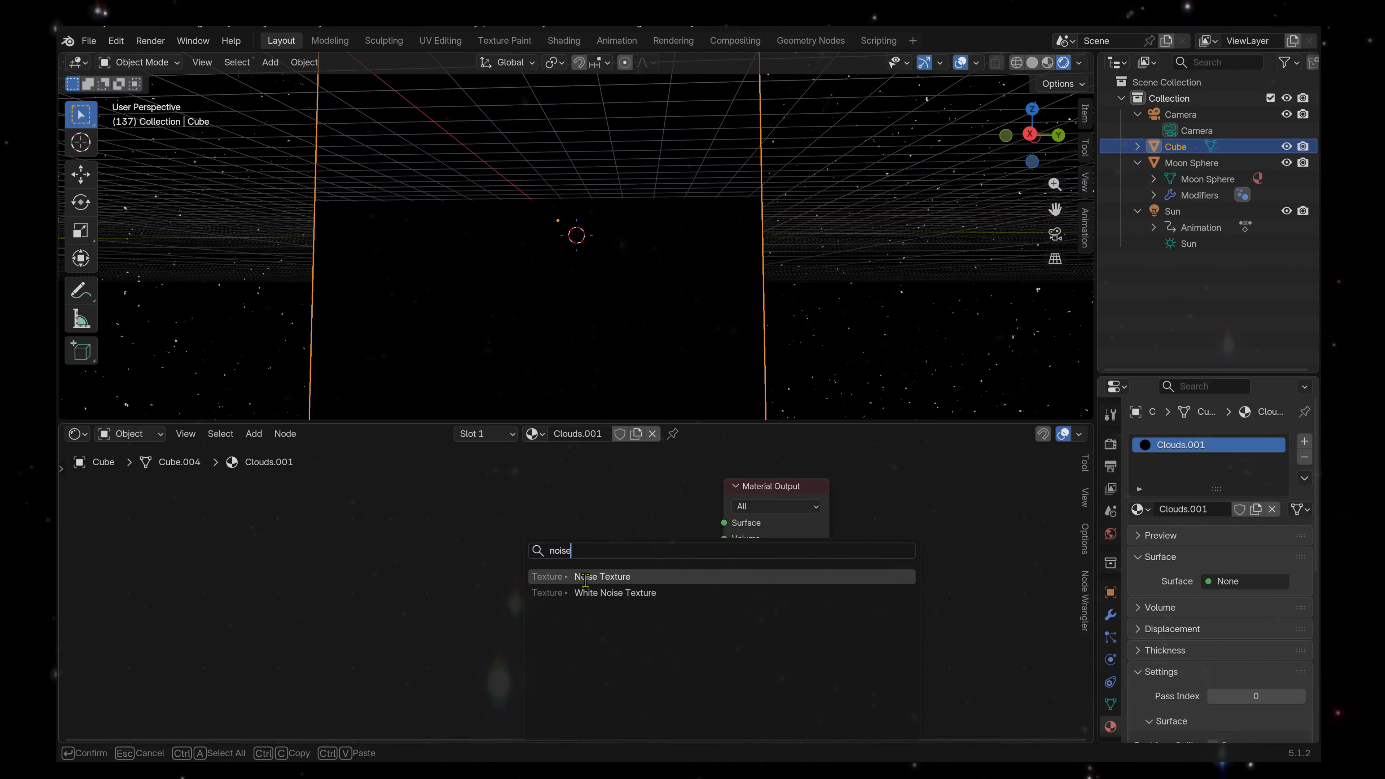
{"action": "left_click", "coordinate": [584, 579]}
{"action": "left_click", "coordinate": [180, 518]}
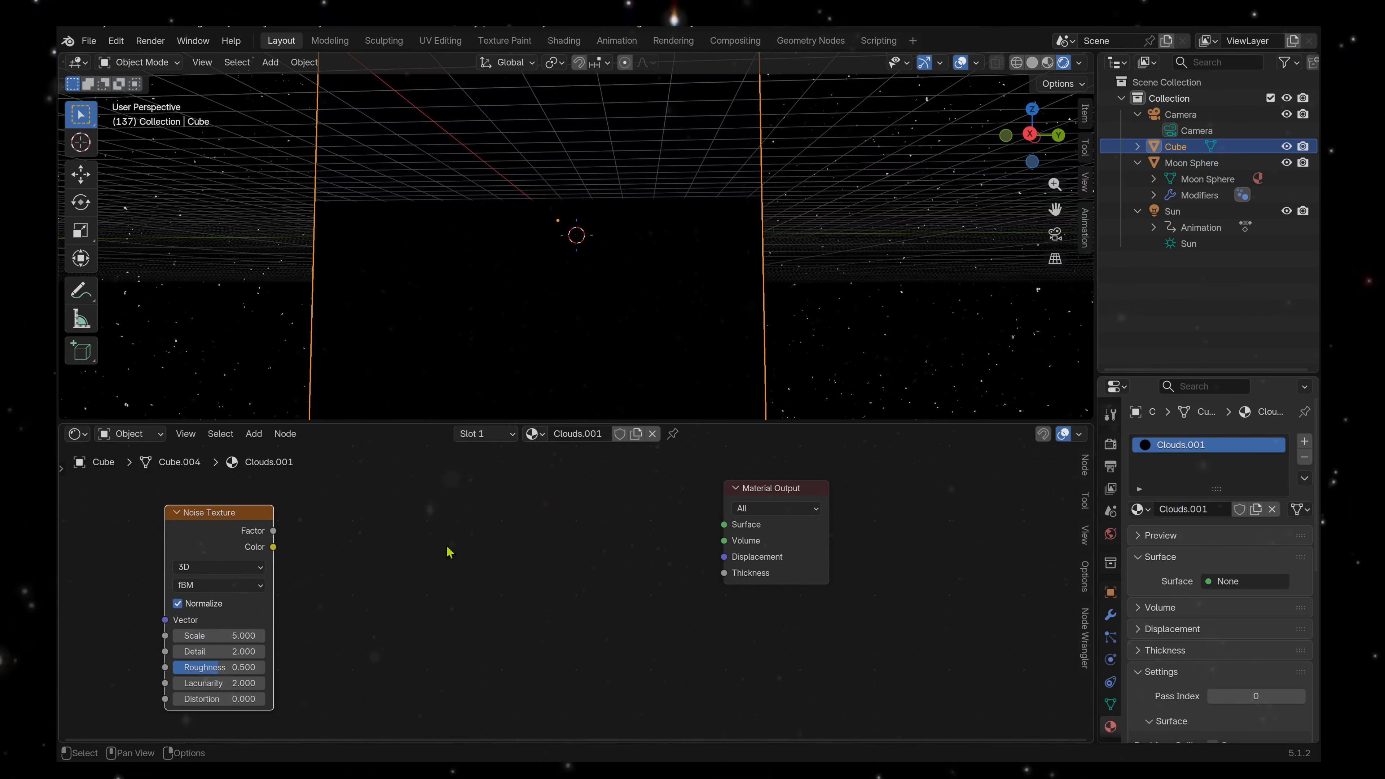
Add a Color Ramp node between the Noise Texture and the Material Output.
{"action": "key", "text": "shift+a"}
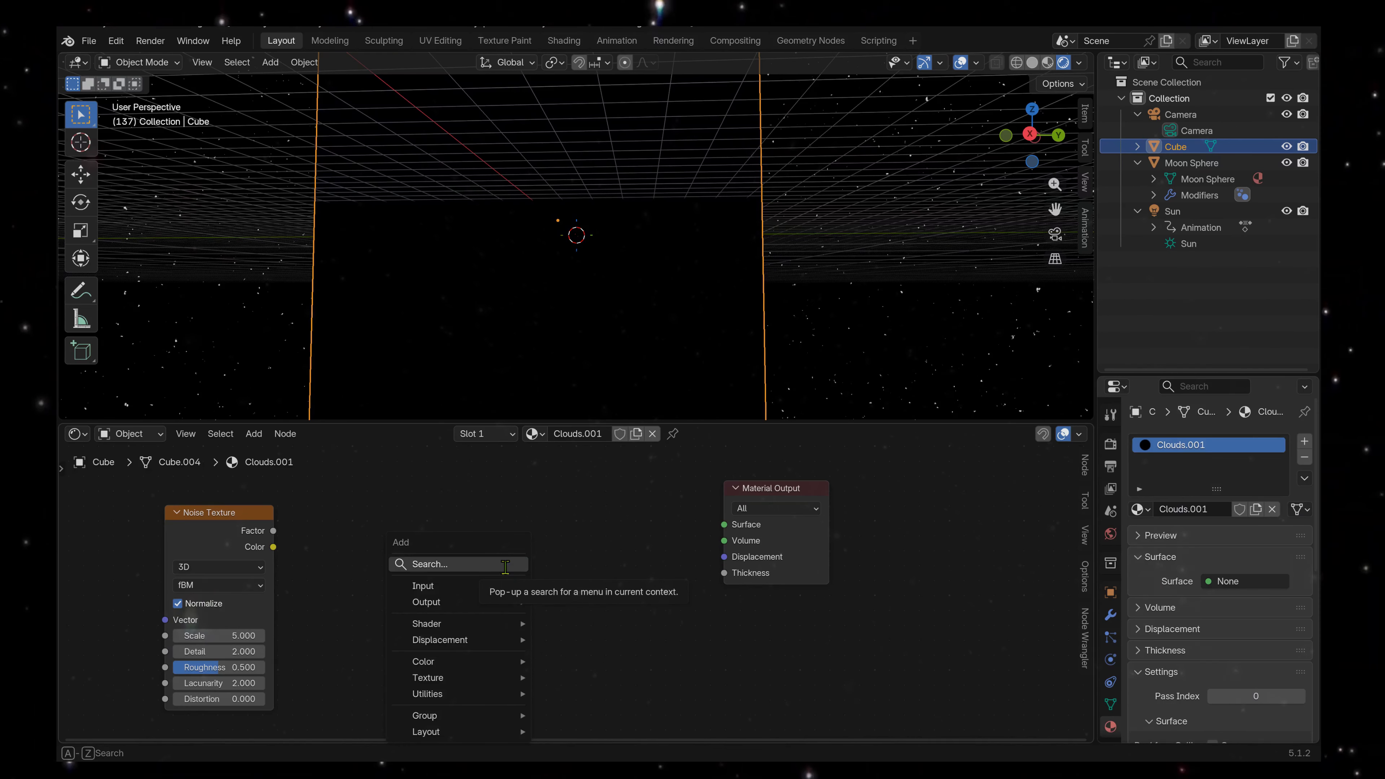
{"action": "type", "text": "color ramp"}
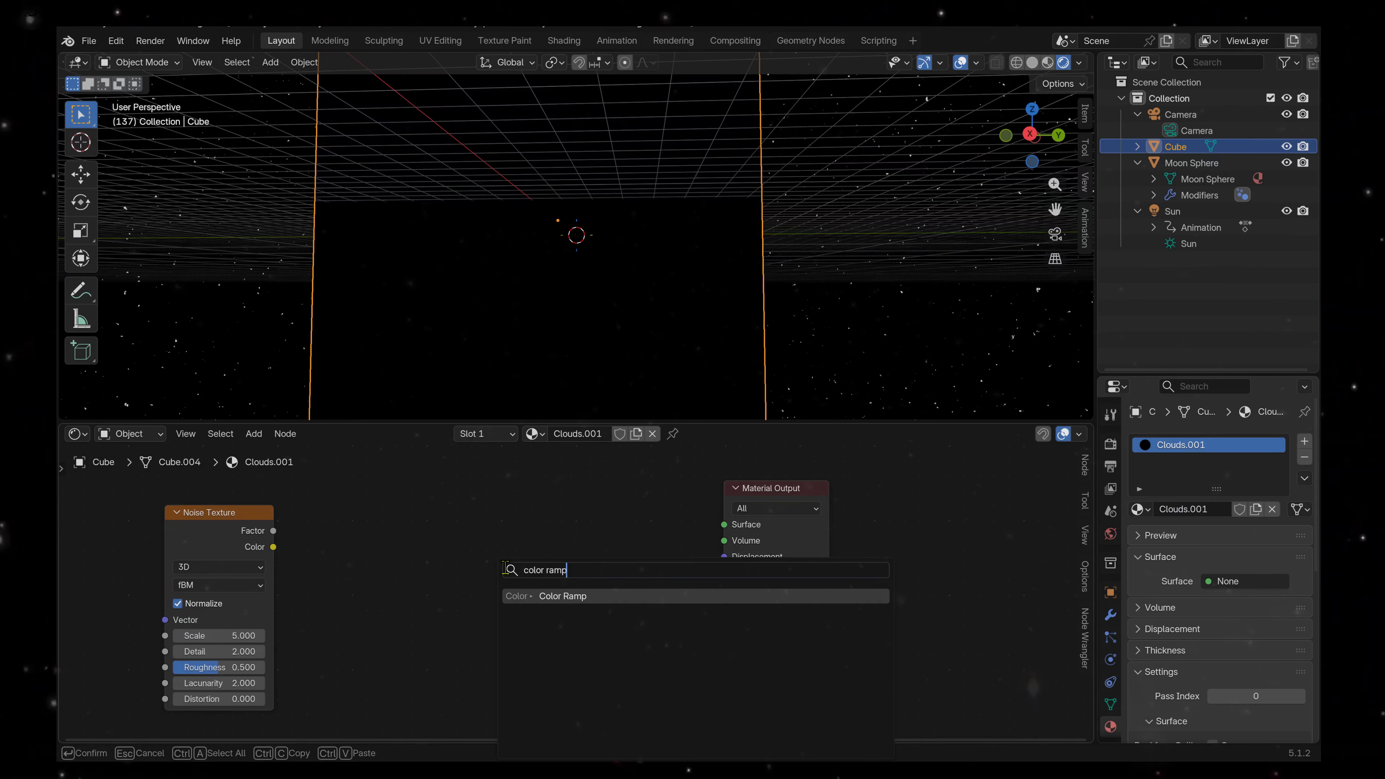
{"action": "left_click", "coordinate": [591, 597]}
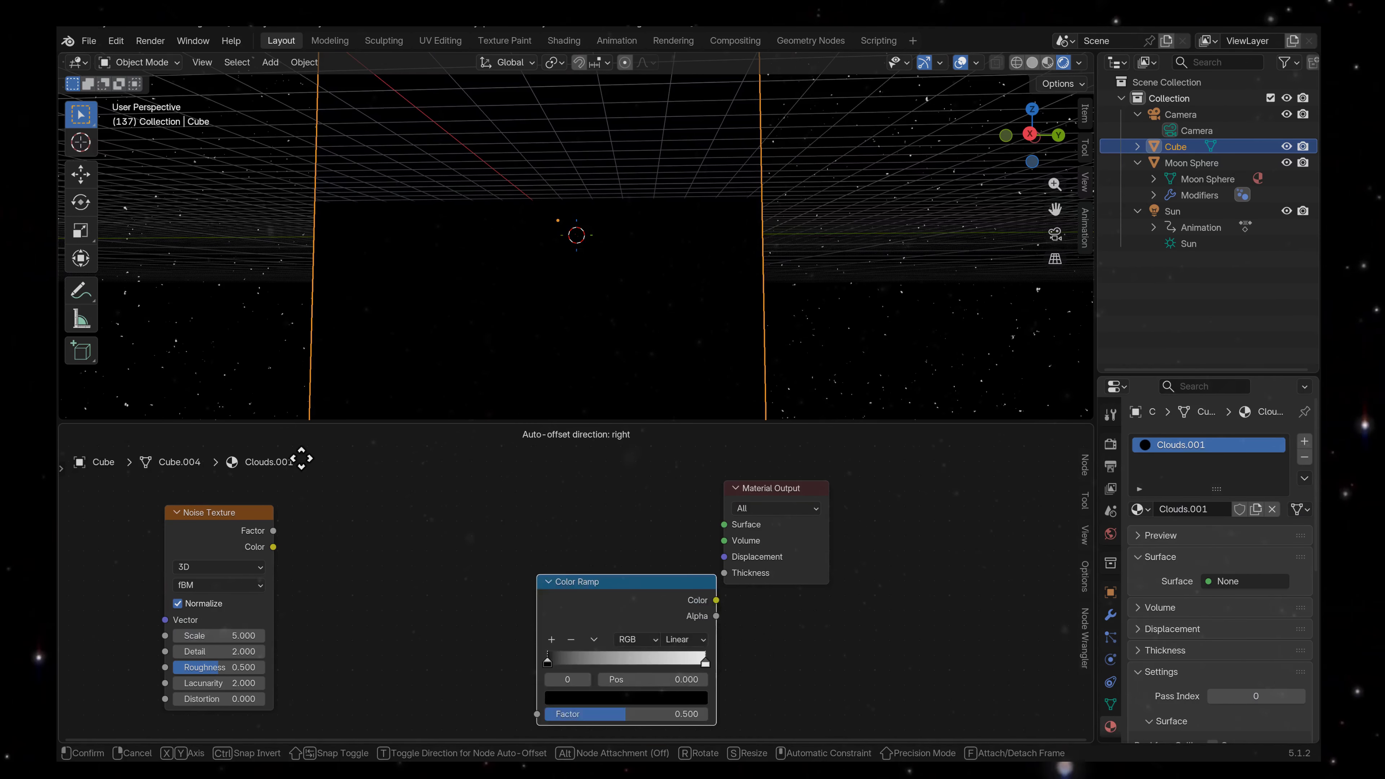
{"action": "left_click", "coordinate": [350, 564]}
{"action": "middle_click_drag", "start_coordinate": [575, 612], "coordinate": [559, 556]}
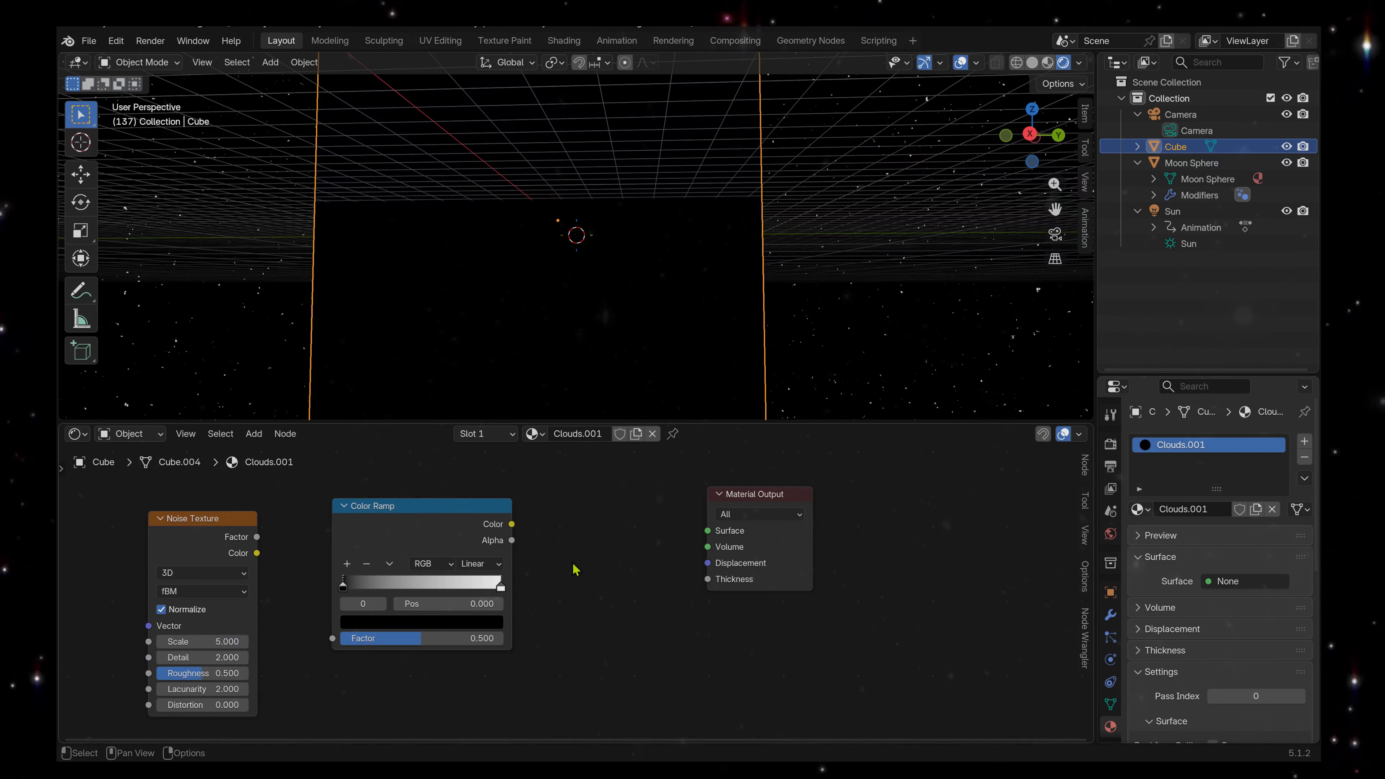
Add a Principled Volume node after the Color Ramp and shift the Material Output aside to make room for it.
{"action": "key", "text": "shift+a"}
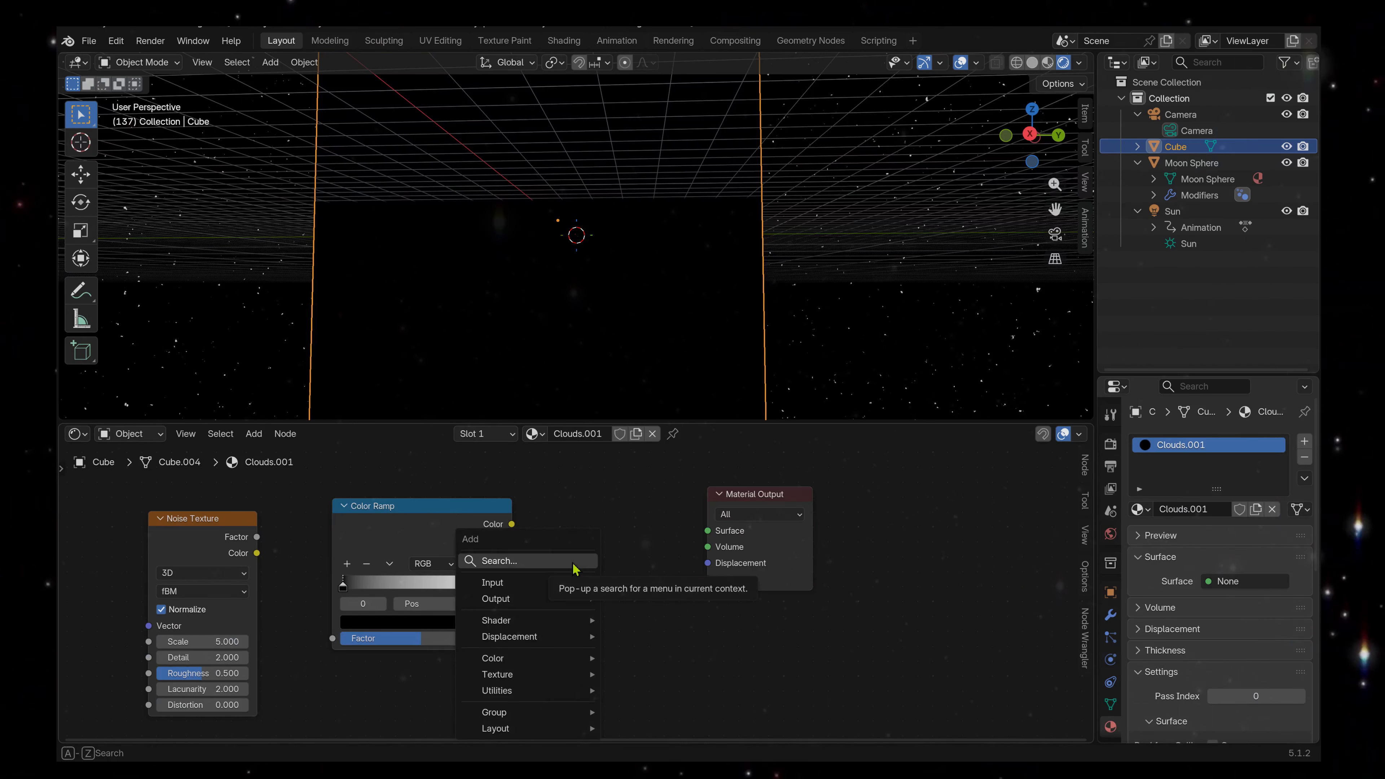
{"action": "type", "text": "volume"}
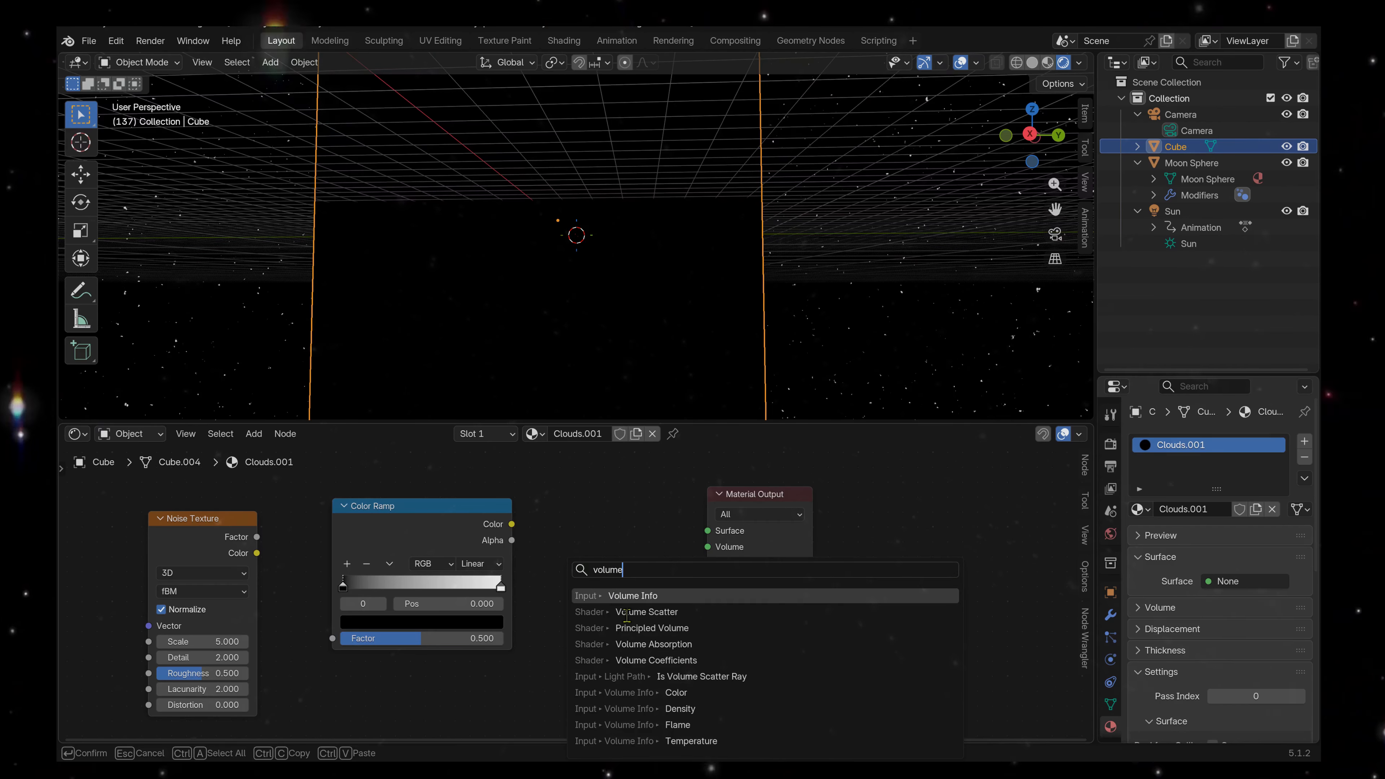
{"action": "left_click", "coordinate": [627, 627]}
{"action": "left_click", "coordinate": [575, 504]}
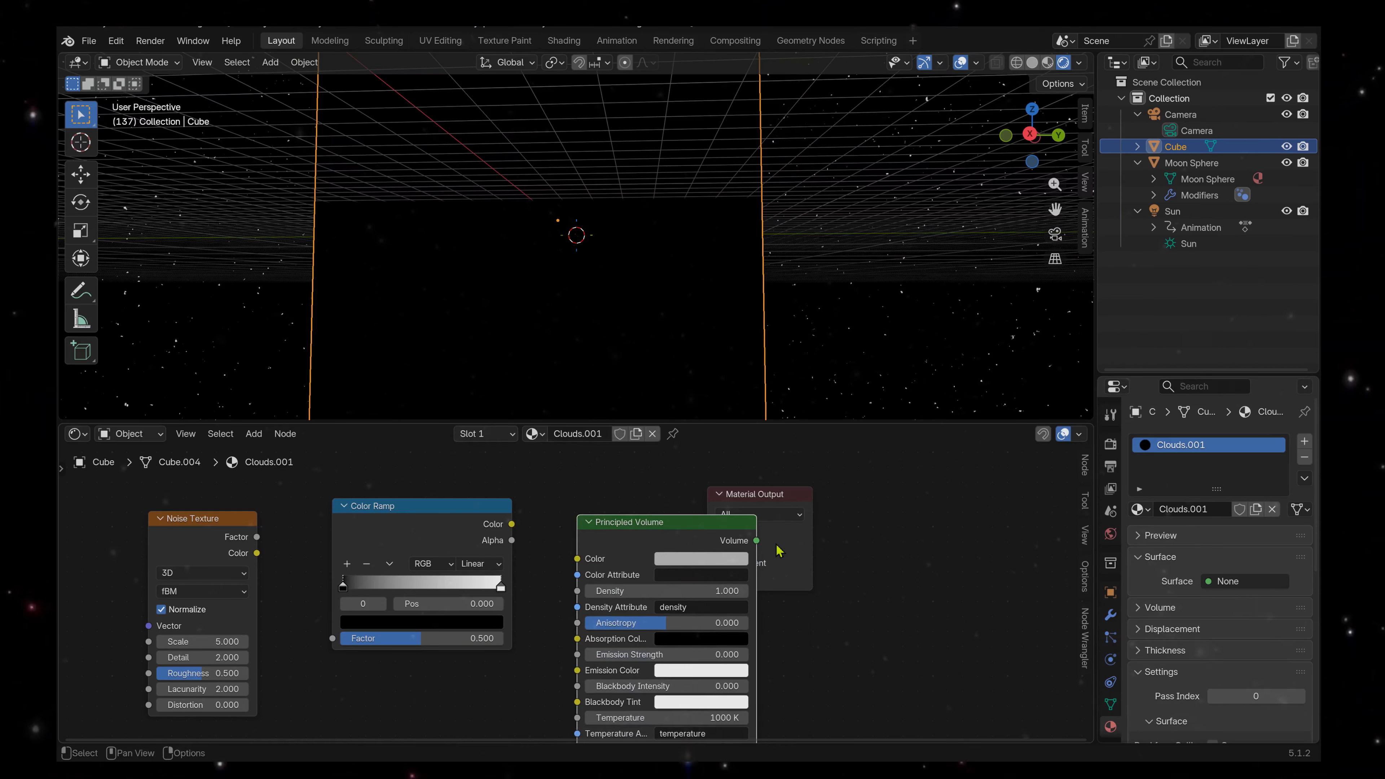
{"action": "left_click_drag", "start_coordinate": [765, 498], "coordinate": [891, 510]}
{"action": "left_click_drag", "start_coordinate": [695, 522], "coordinate": [701, 481]}
Link the Noise Texture's Factor through the Color Ramp into the Principled Volume's Density, and its Volume output into the Material Output's Volume.
{"action": "left_click_drag", "start_coordinate": [256, 536], "coordinate": [268, 532]}
{"action": "left_click_drag", "start_coordinate": [329, 648], "coordinate": [331, 640]}
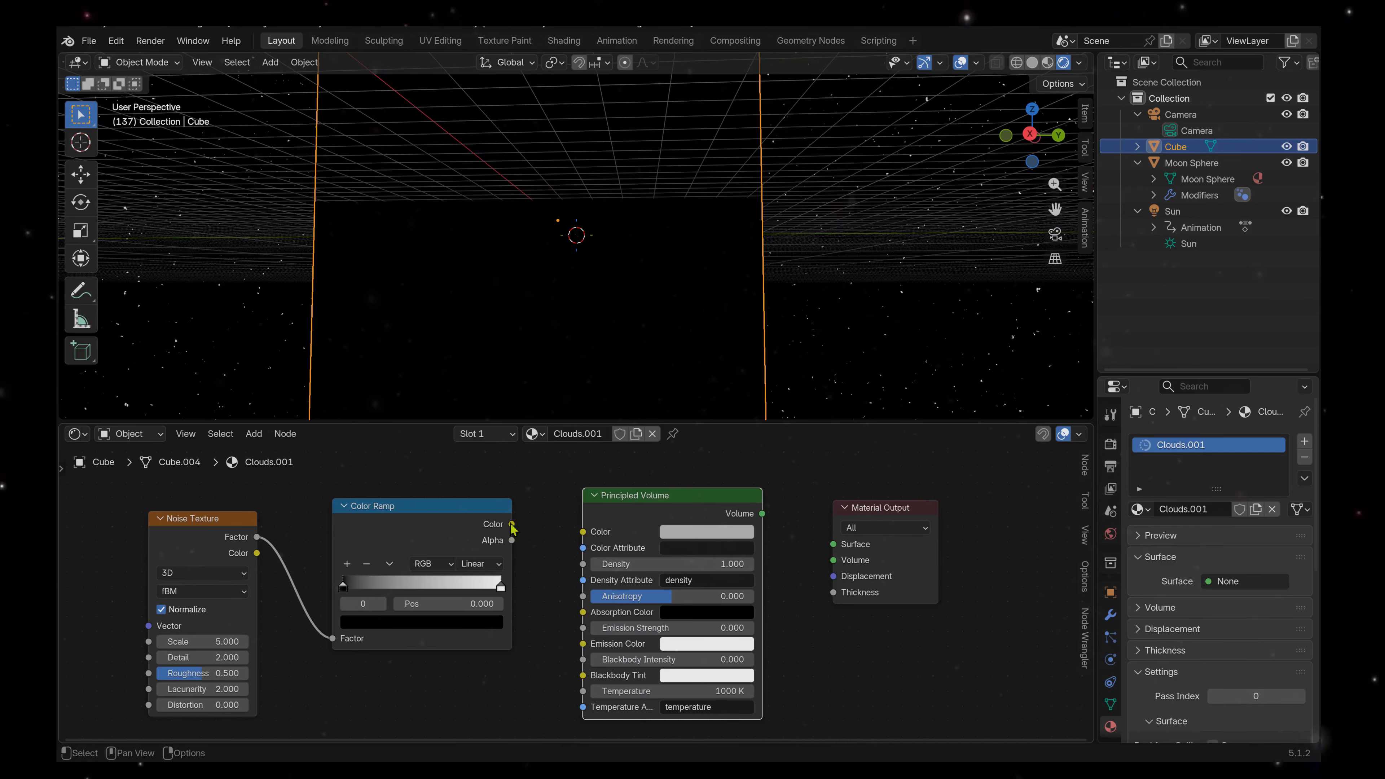
{"action": "left_click_drag", "start_coordinate": [516, 524], "coordinate": [579, 567]}
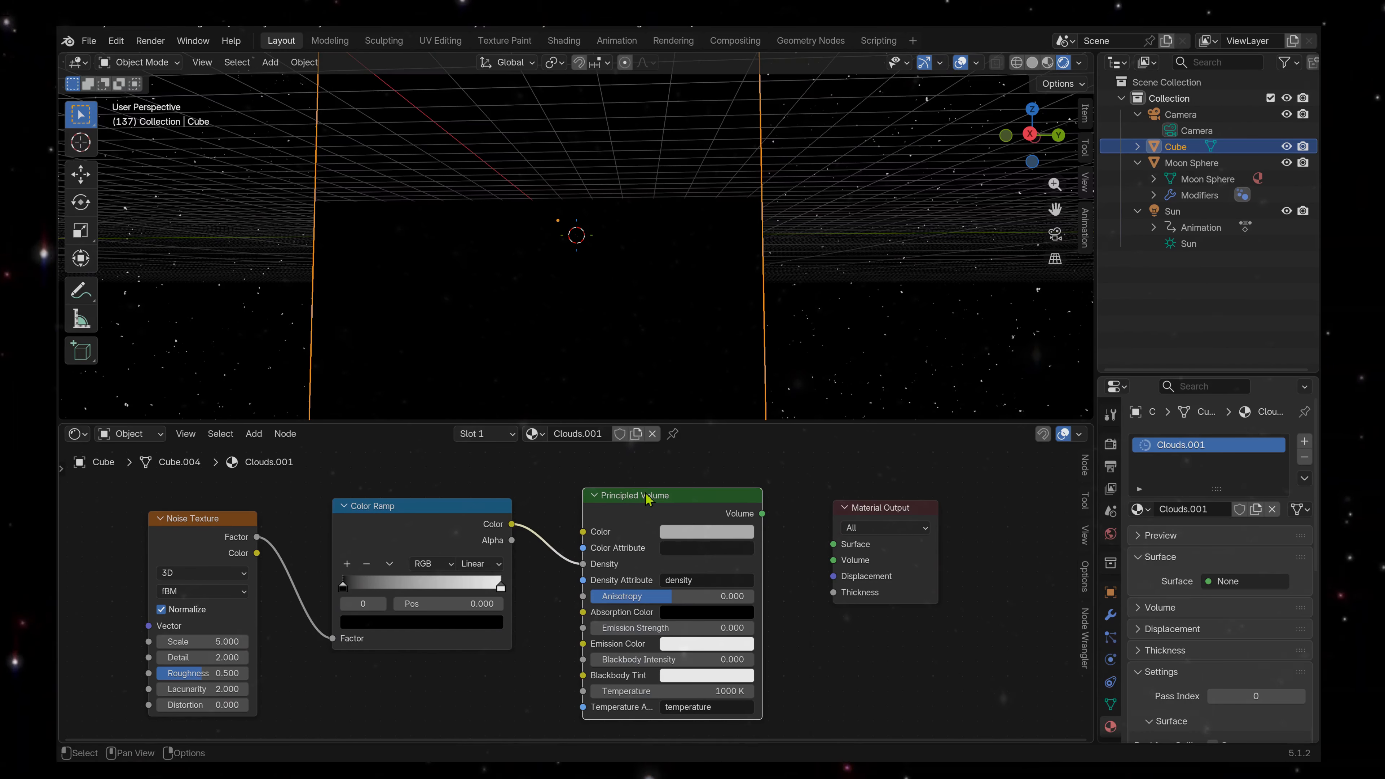
{"action": "left_click_drag", "start_coordinate": [637, 494], "coordinate": [626, 492]}
{"action": "left_click_drag", "start_coordinate": [751, 511], "coordinate": [833, 560]}
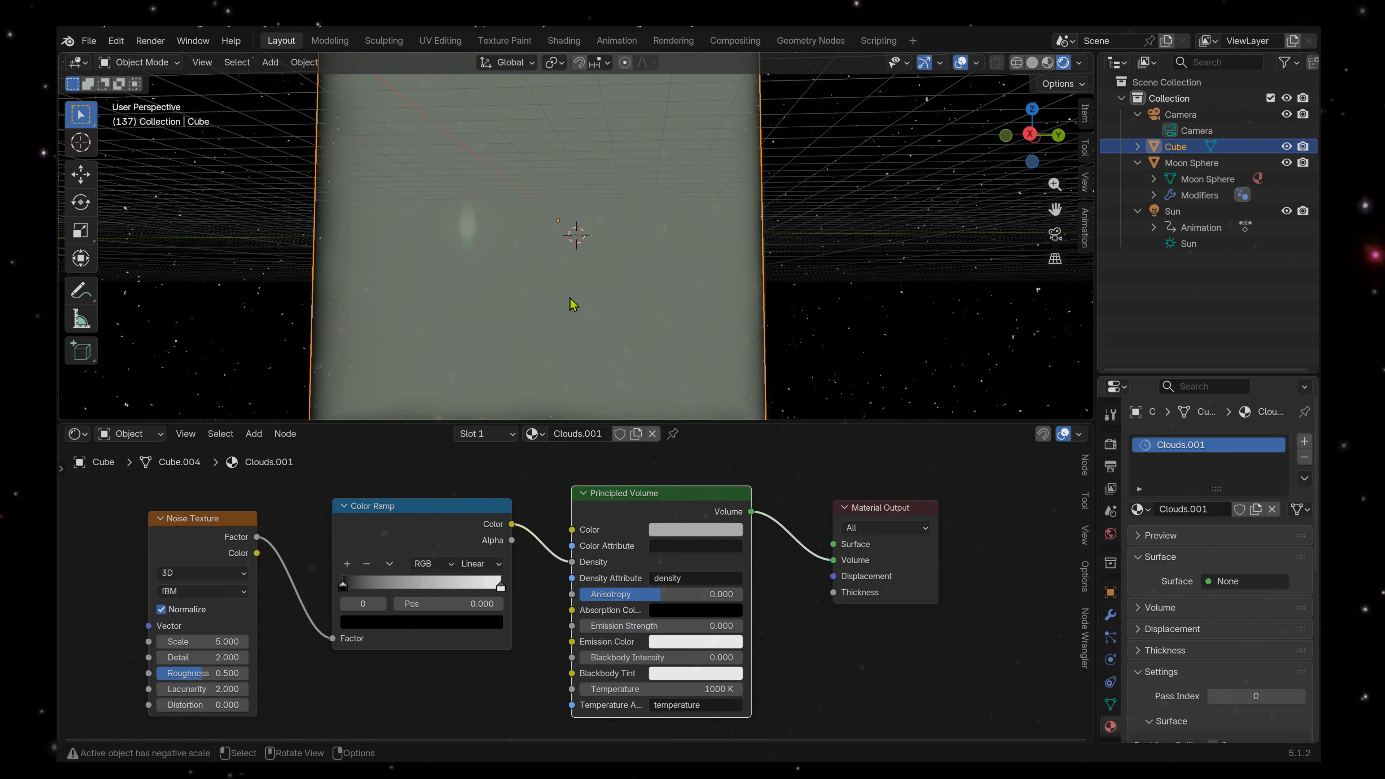
Move the Color Ramp's black stop to position 0.610 and its white stop to position 0.760.
{"action": "scroll", "coordinate": [571, 303], "scroll_direction": "down", "scroll_amount": 5}
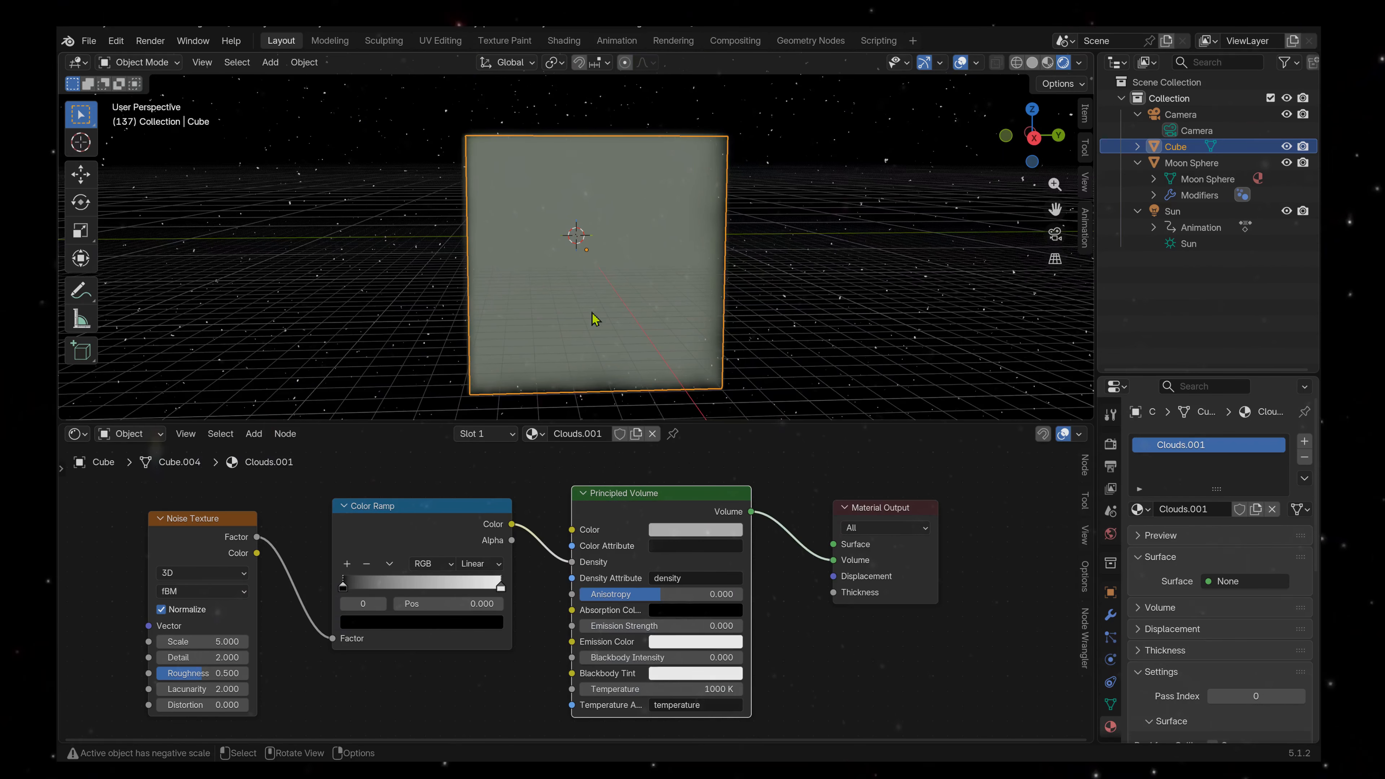
{"action": "middle_click_drag", "start_coordinate": [587, 294], "coordinate": [587, 296]}
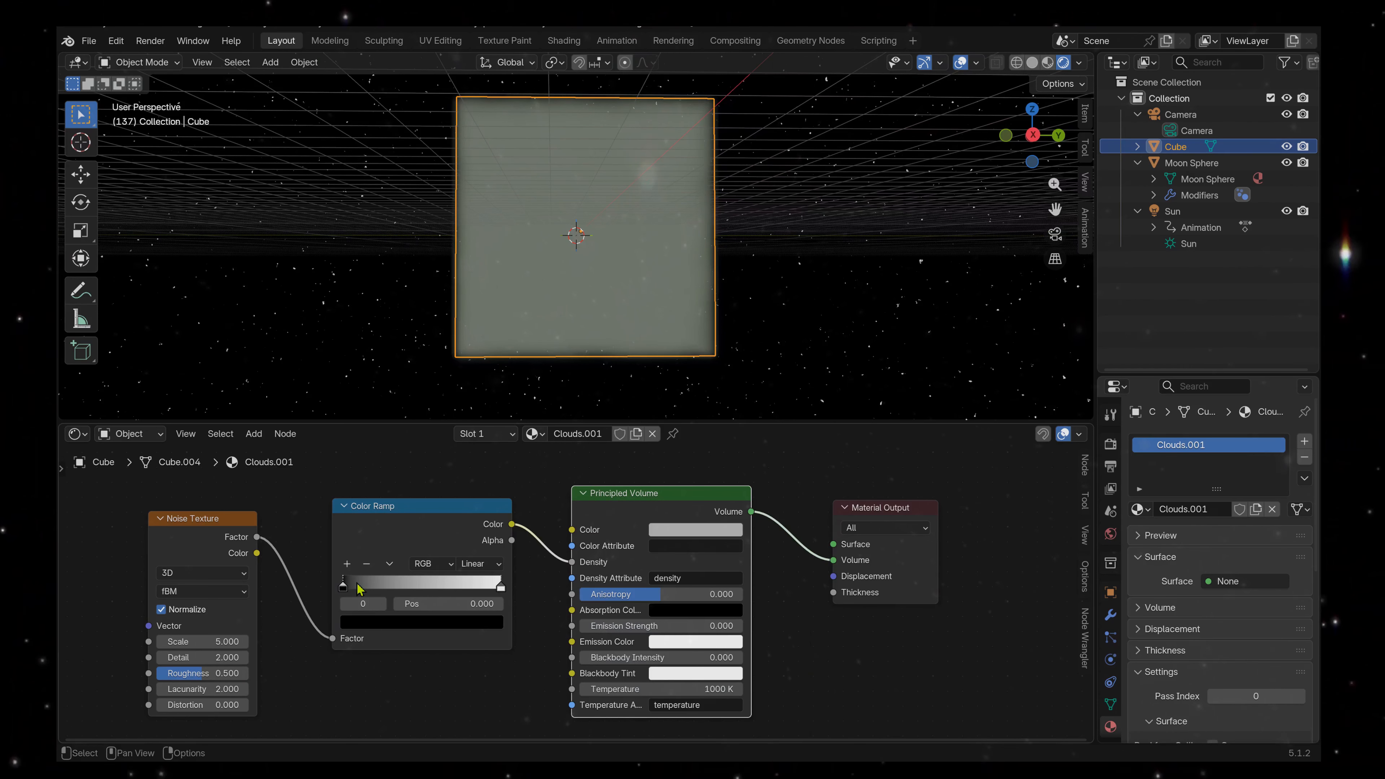
{"action": "left_click_drag", "start_coordinate": [367, 594], "coordinate": [449, 614]}
{"action": "scroll", "coordinate": [557, 278], "scroll_direction": "up", "scroll_amount": 3}
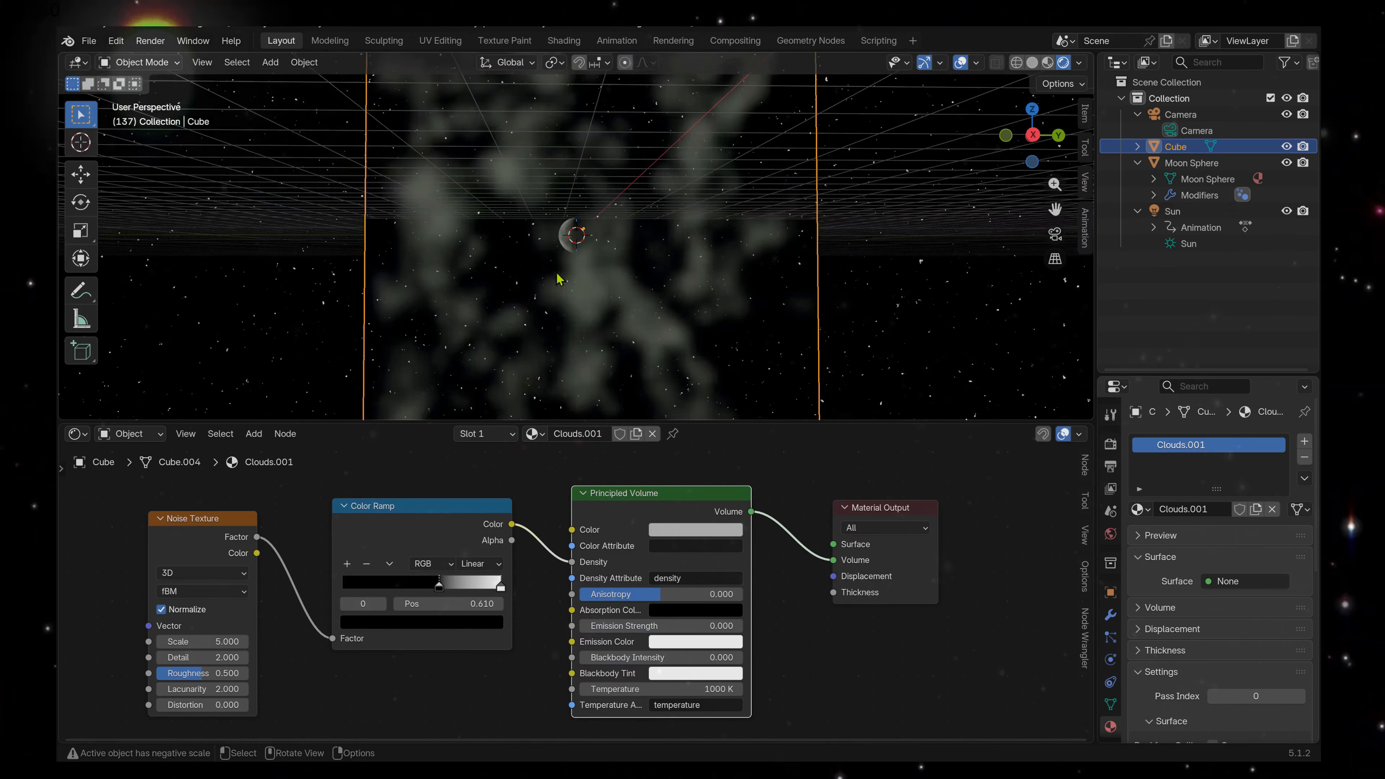
{"action": "scroll", "coordinate": [557, 278], "scroll_direction": "up", "scroll_amount": 5}
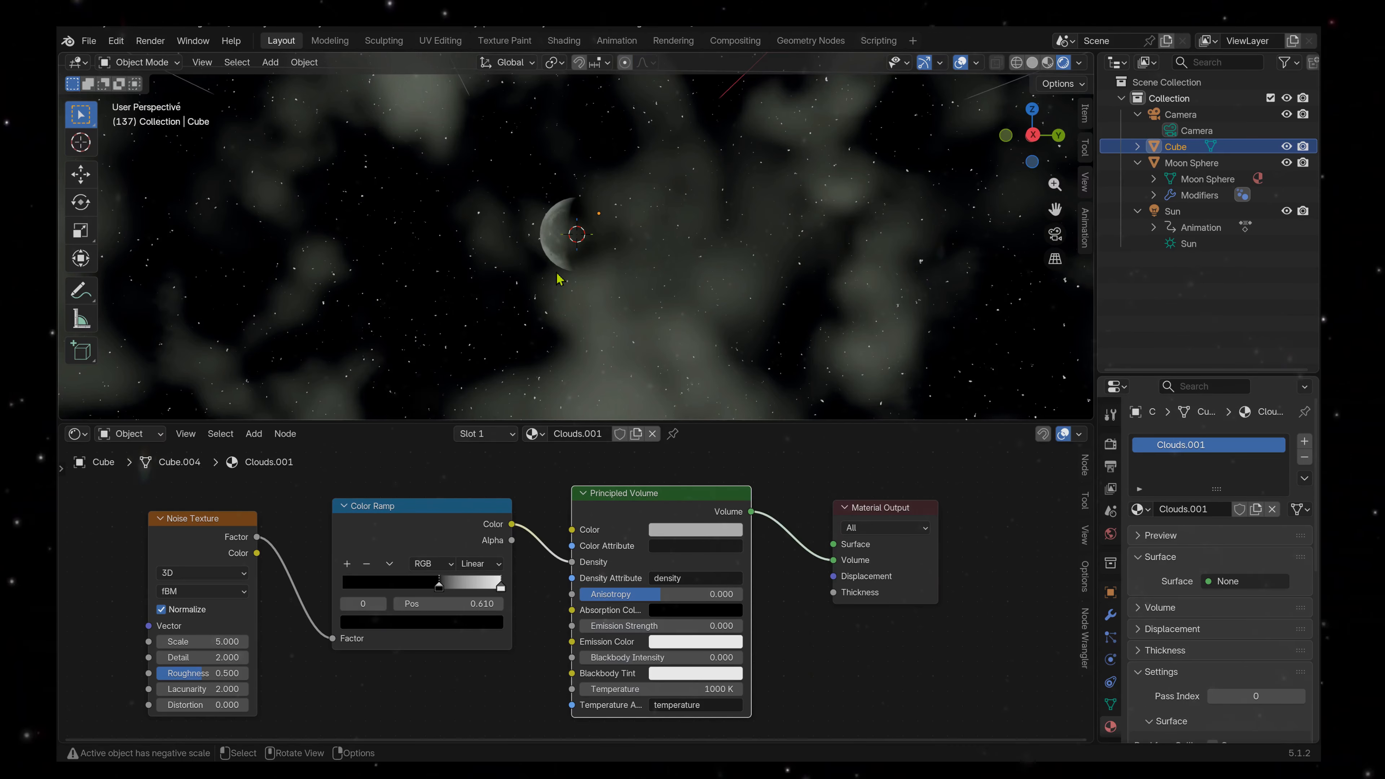
{"action": "left_click_drag", "start_coordinate": [501, 588], "coordinate": [462, 592]}
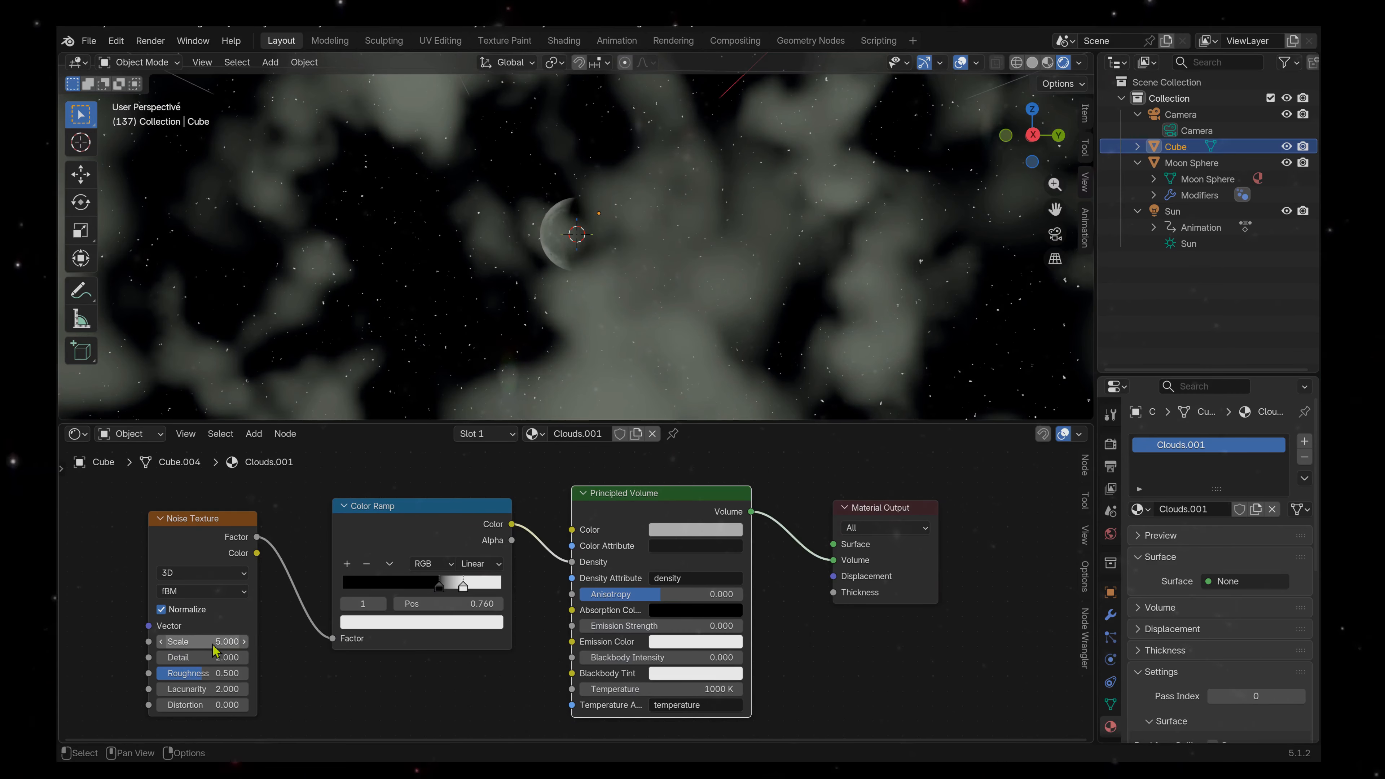
Try a Noise Texture scale of 11.700, then settle on a scale of 3.200 for larger cloud shapes.
{"action": "mouse_move", "coordinate": [208, 642]}
{"action": "left_mouse_down"}
{"action": "mouse_move", "coordinate": [177, 642]}
{"action": "mouse_move", "coordinate": [358, 643]}
{"action": "mouse_move", "coordinate": [203, 649]}
{"action": "left_mouse_up"}
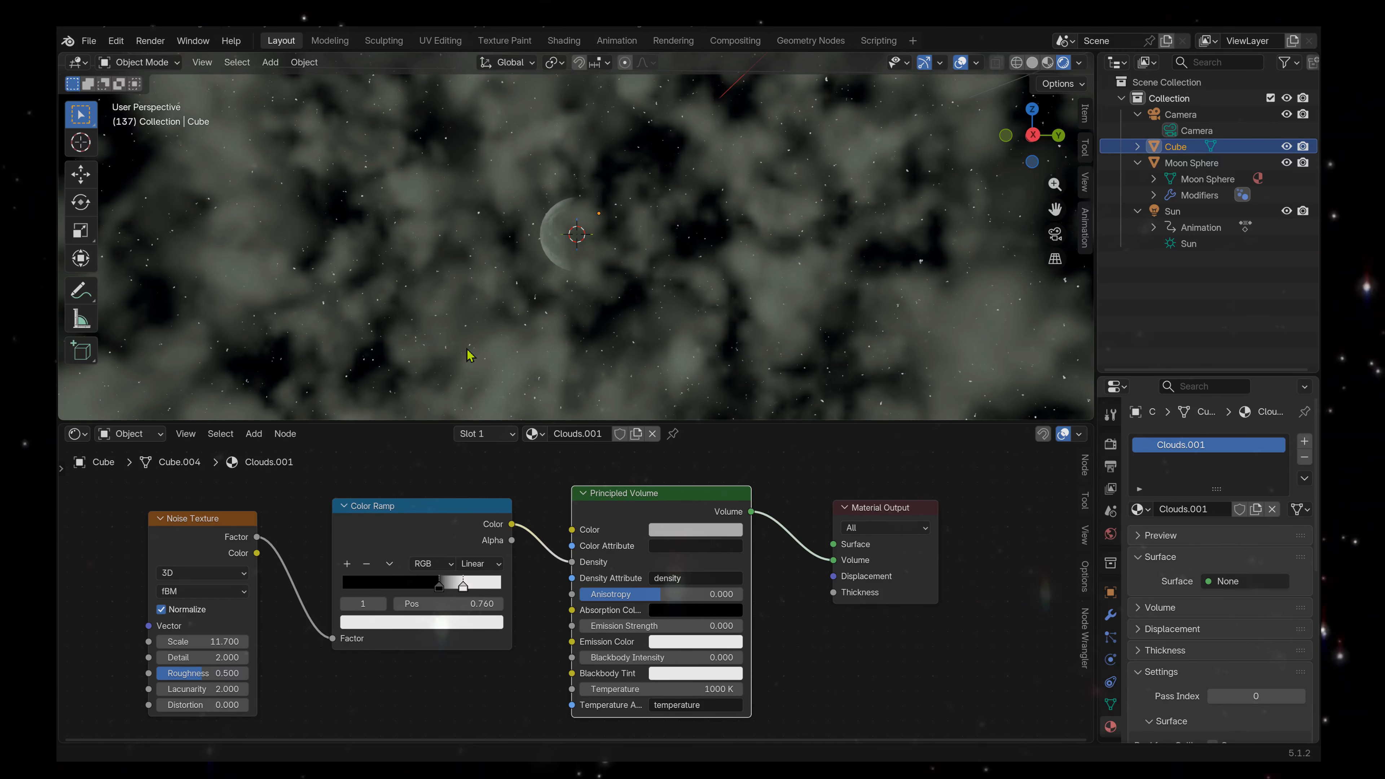
{"action": "left_click_drag", "start_coordinate": [203, 642], "coordinate": [57, 642]}
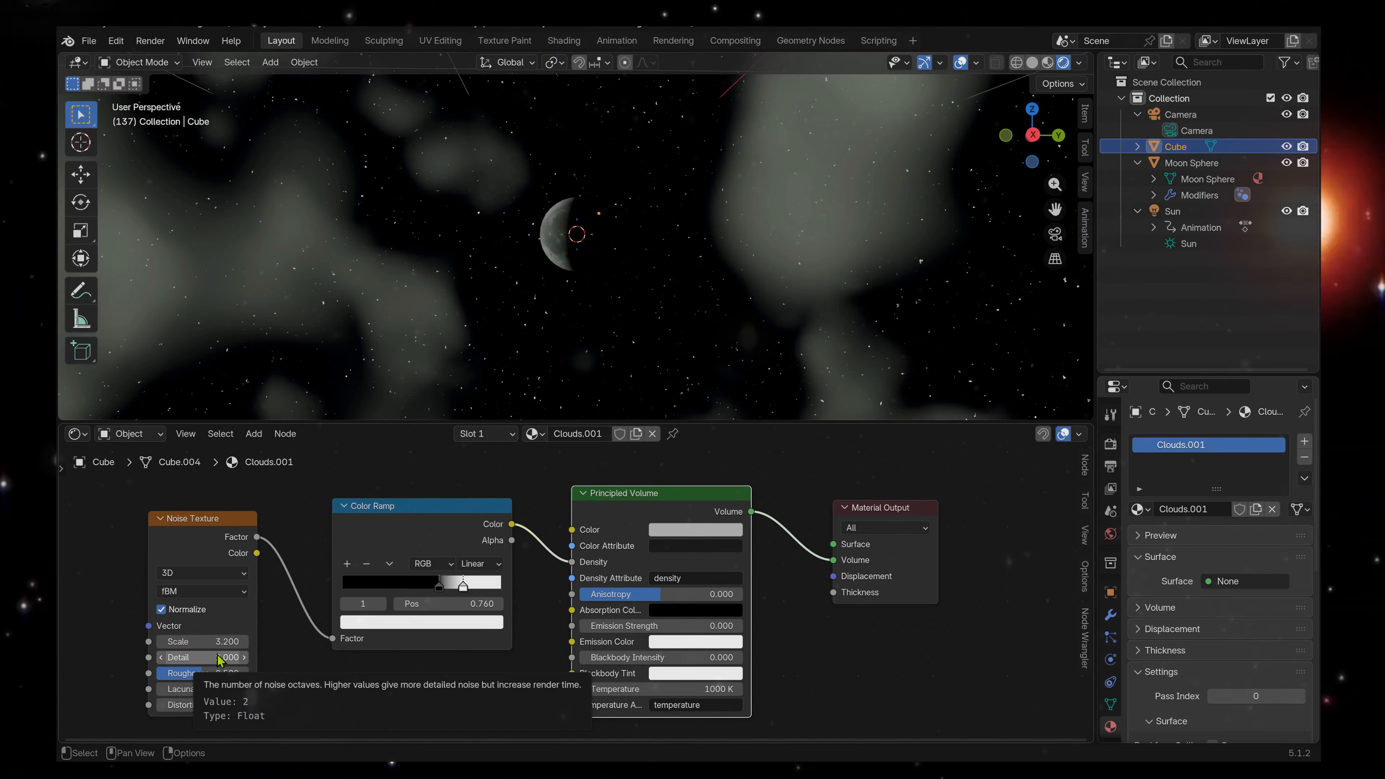
Set the Noise Texture's Detail to 7.600 and Roughness to 0.685, and try a Lacunarity of 12.800.
{"action": "left_click_drag", "start_coordinate": [201, 657], "coordinate": [240, 657]}
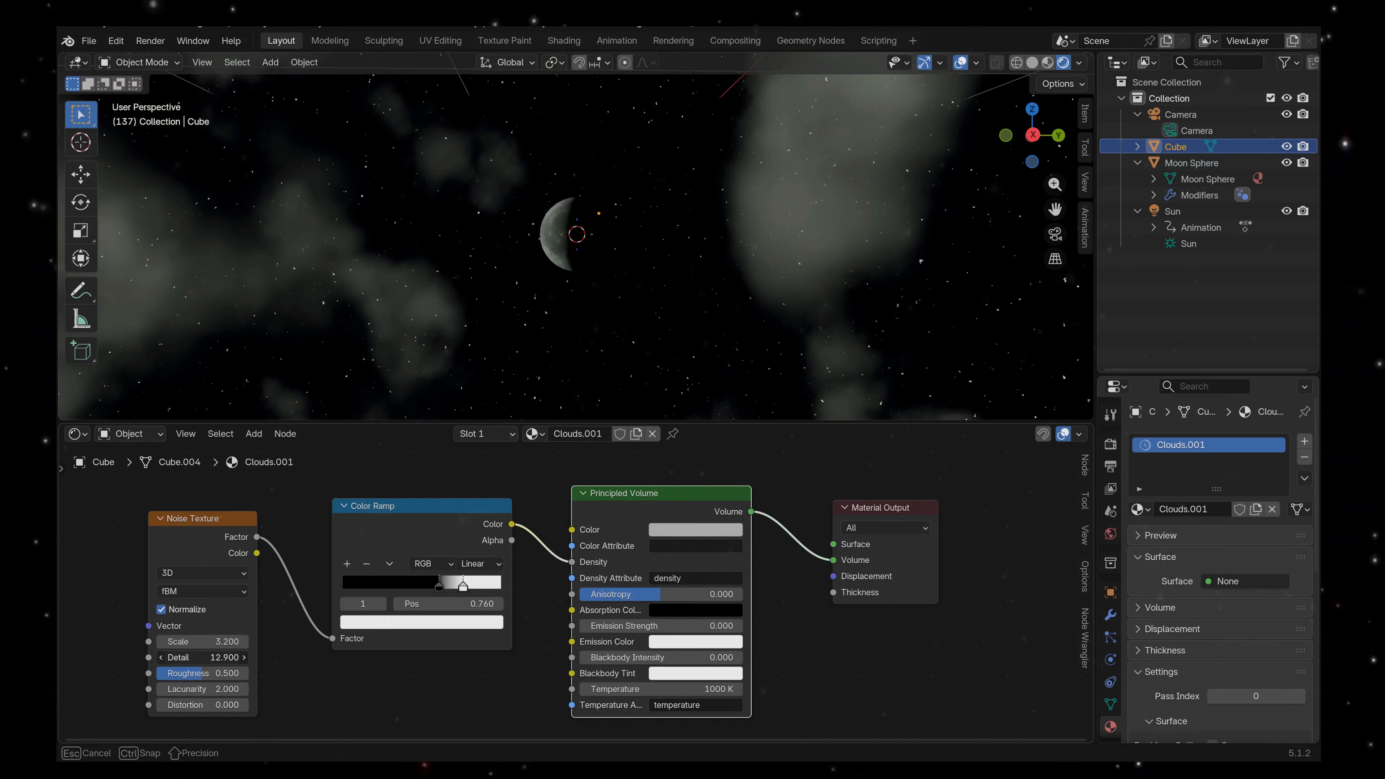
{"action": "left_click_drag", "start_coordinate": [223, 657], "coordinate": [767, 695]}
{"action": "mouse_move", "coordinate": [207, 688]}
{"action": "left_mouse_down"}
{"action": "mouse_move", "coordinate": [185, 688]}
{"action": "mouse_move", "coordinate": [206, 693]}
{"action": "left_mouse_up"}
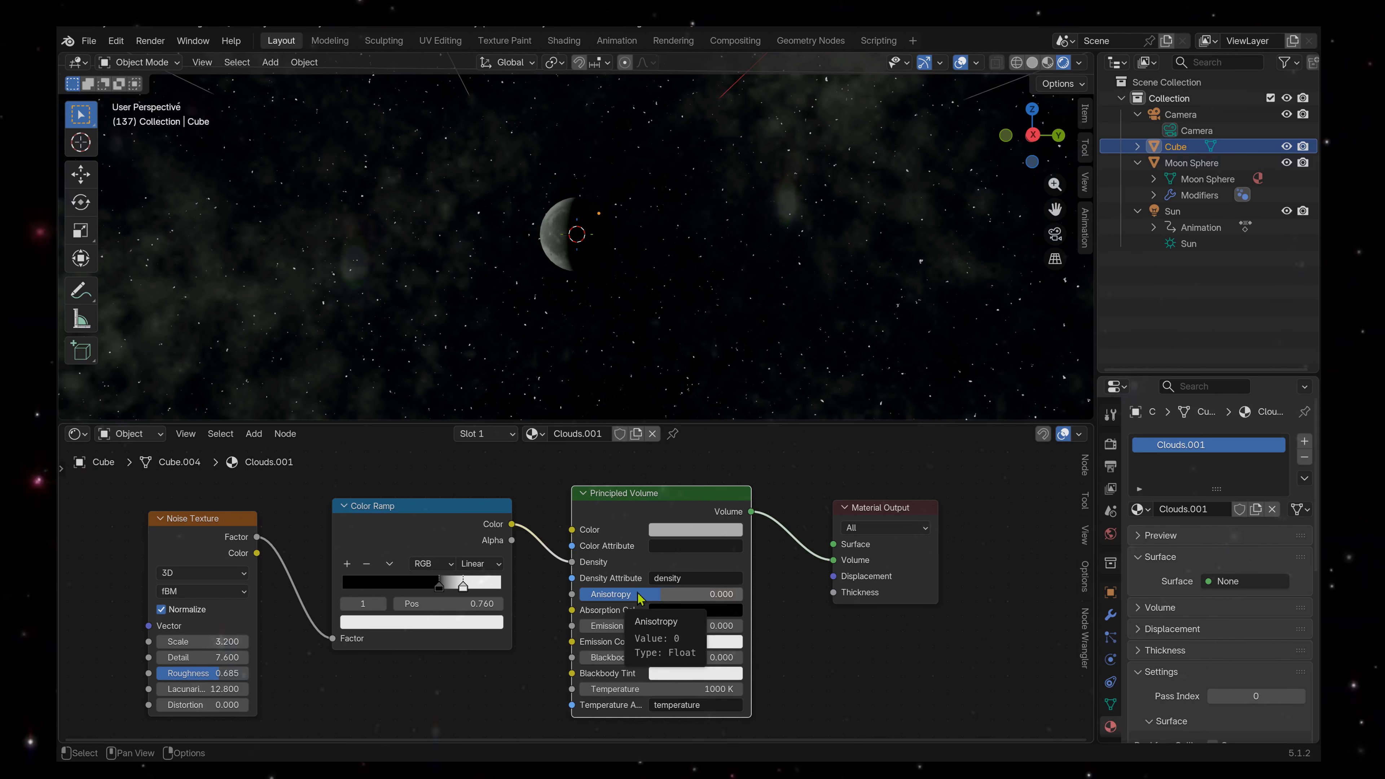
Set the Noise Texture's Scale to 1.800, Detail to 5.200 and Lacunarity to 2.600, and the Principled Volume's Anisotropy to 0.250.
{"action": "mouse_move", "coordinate": [655, 594]}
{"action": "left_mouse_down"}
{"action": "mouse_move", "coordinate": [700, 594]}
{"action": "mouse_move", "coordinate": [649, 593]}
{"action": "left_mouse_up"}
{"action": "mouse_move", "coordinate": [210, 688]}
{"action": "left_mouse_down"}
{"action": "mouse_move", "coordinate": [142, 689]}
{"action": "mouse_move", "coordinate": [207, 694]}
{"action": "left_mouse_up"}
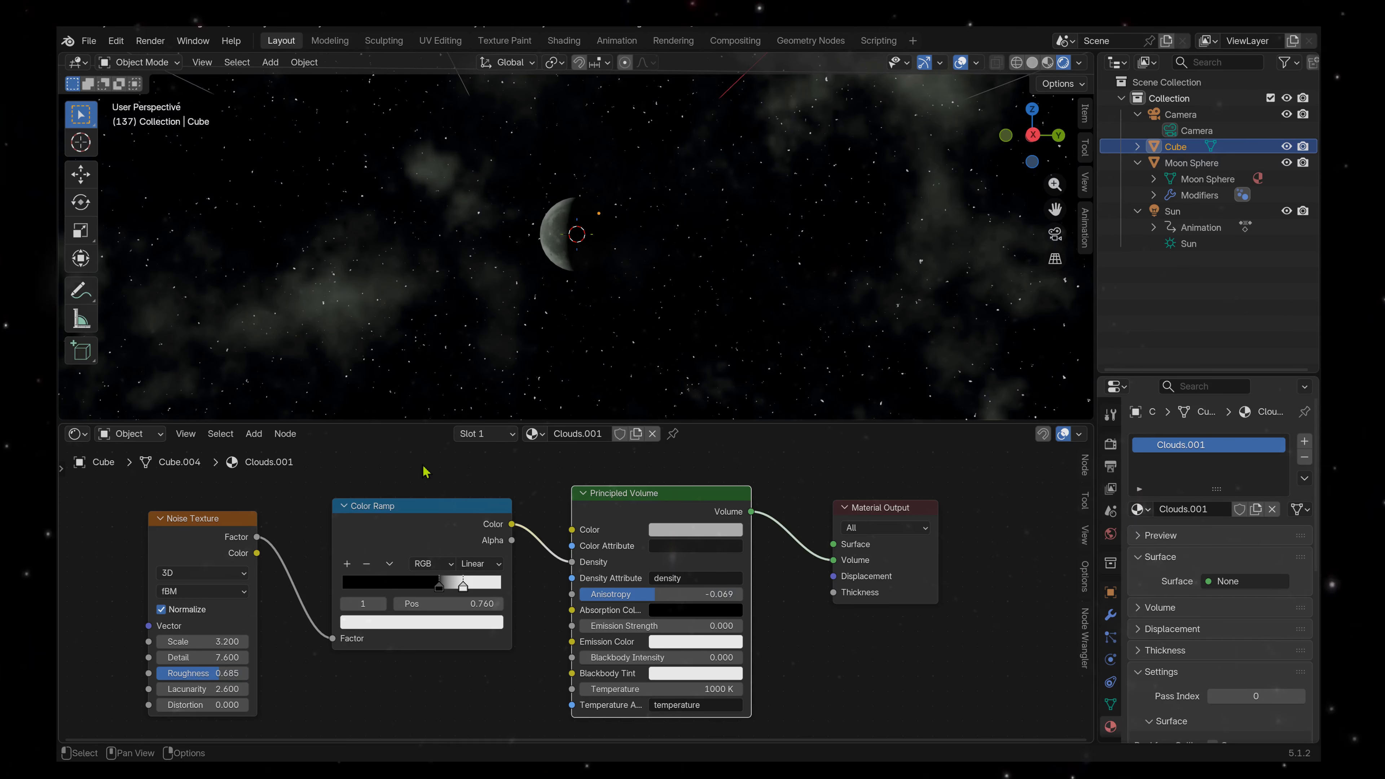
{"action": "mouse_move", "coordinate": [191, 661]}
{"action": "left_mouse_down"}
{"action": "mouse_move", "coordinate": [219, 661]}
{"action": "mouse_move", "coordinate": [168, 661]}
{"action": "mouse_move", "coordinate": [227, 661]}
{"action": "mouse_move", "coordinate": [202, 661]}
{"action": "left_mouse_up"}
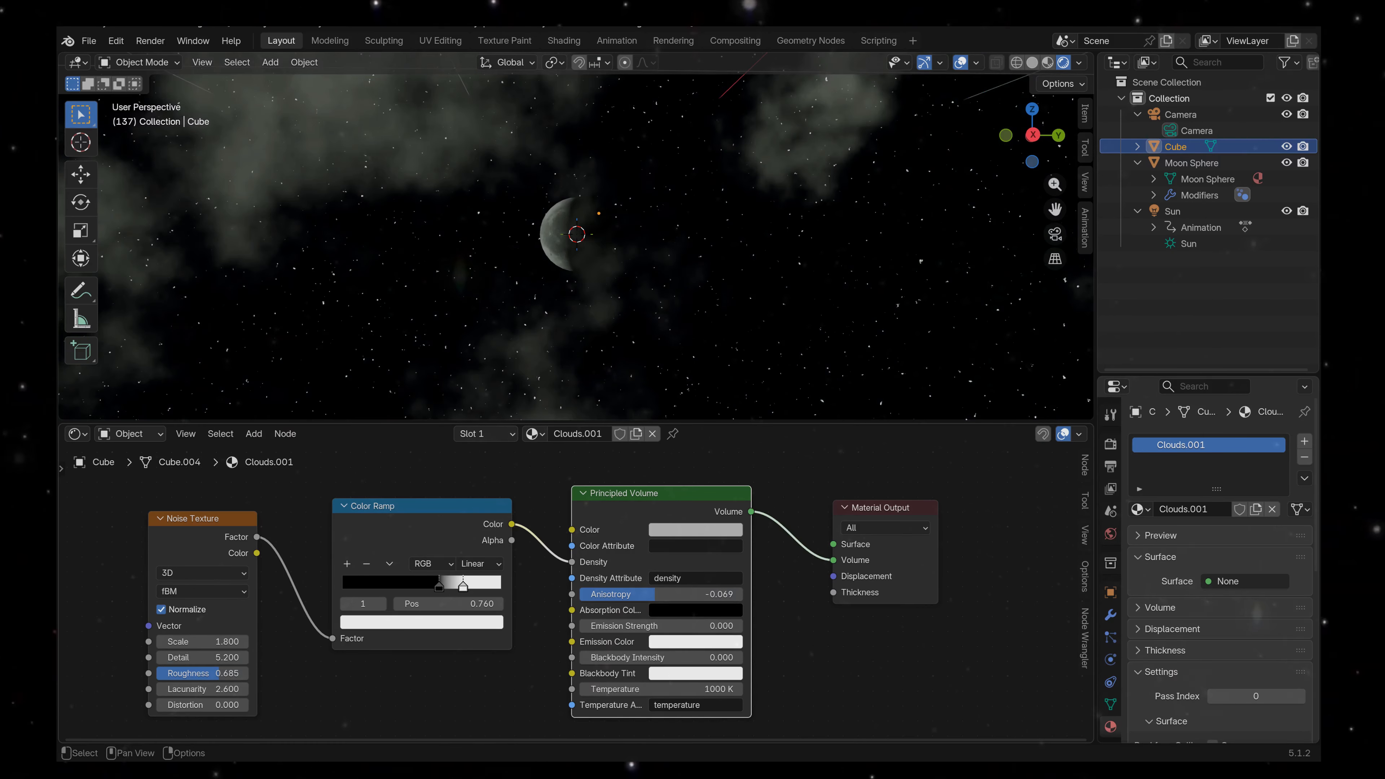
{"action": "left_click_drag", "start_coordinate": [654, 594], "coordinate": [680, 593]}
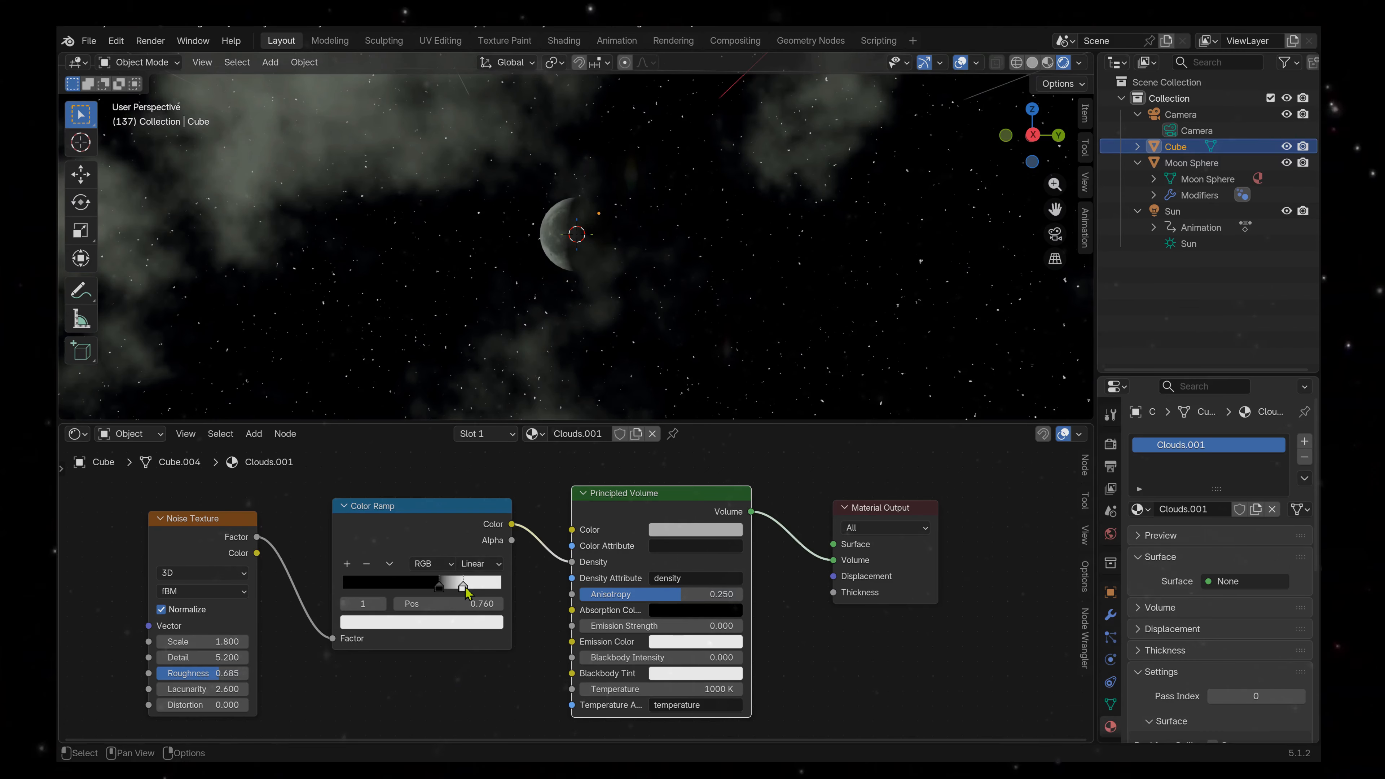
Move the Color Ramp's white stop to position 0.639, and add a third stop placed beyond it at position 0.704.
{"action": "left_click_drag", "start_coordinate": [459, 588], "coordinate": [440, 589]}
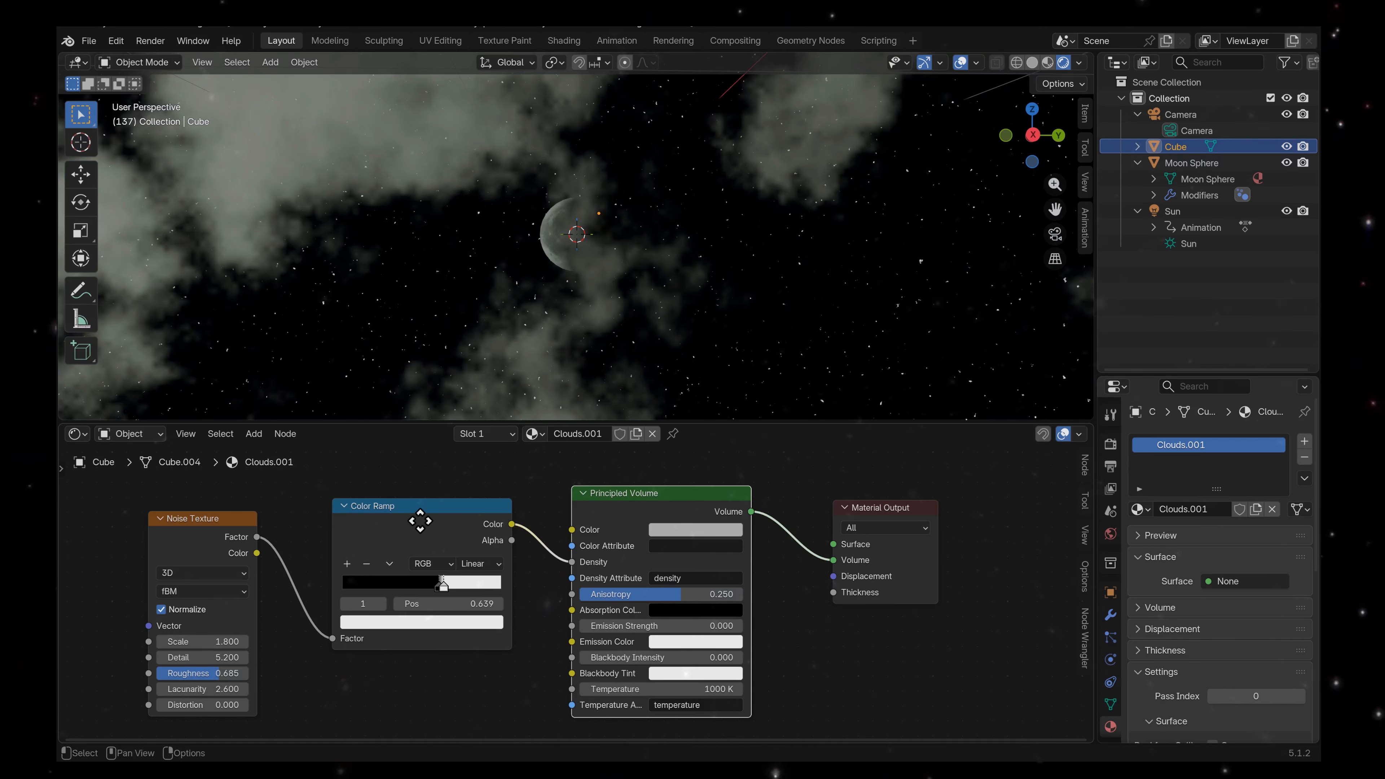
{"action": "left_click_drag", "start_coordinate": [420, 521], "coordinate": [418, 527]}
{"action": "left_click", "coordinate": [348, 570]}
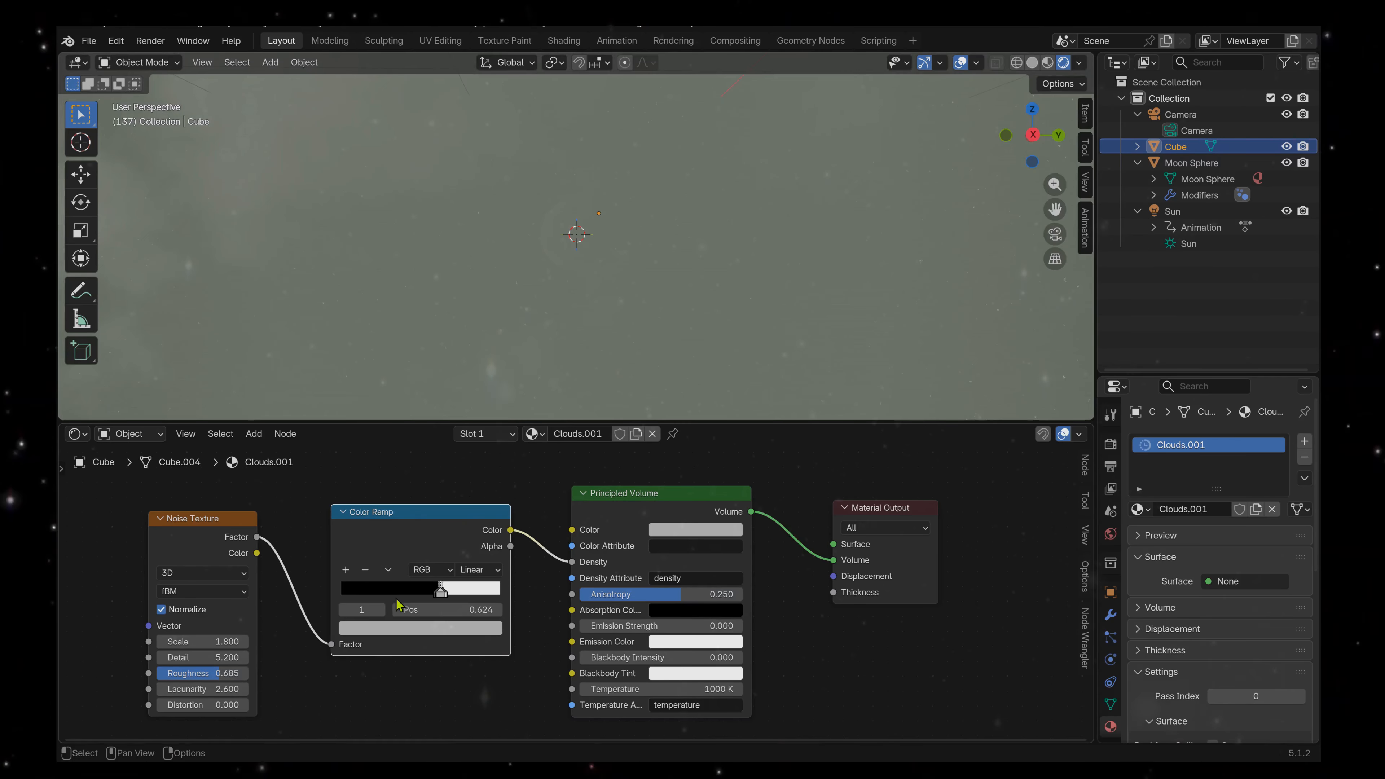
{"action": "scroll", "coordinate": [443, 605], "scroll_direction": "up", "scroll_amount": 1}
{"action": "scroll", "coordinate": [443, 604], "scroll_direction": "up", "scroll_amount": 2}
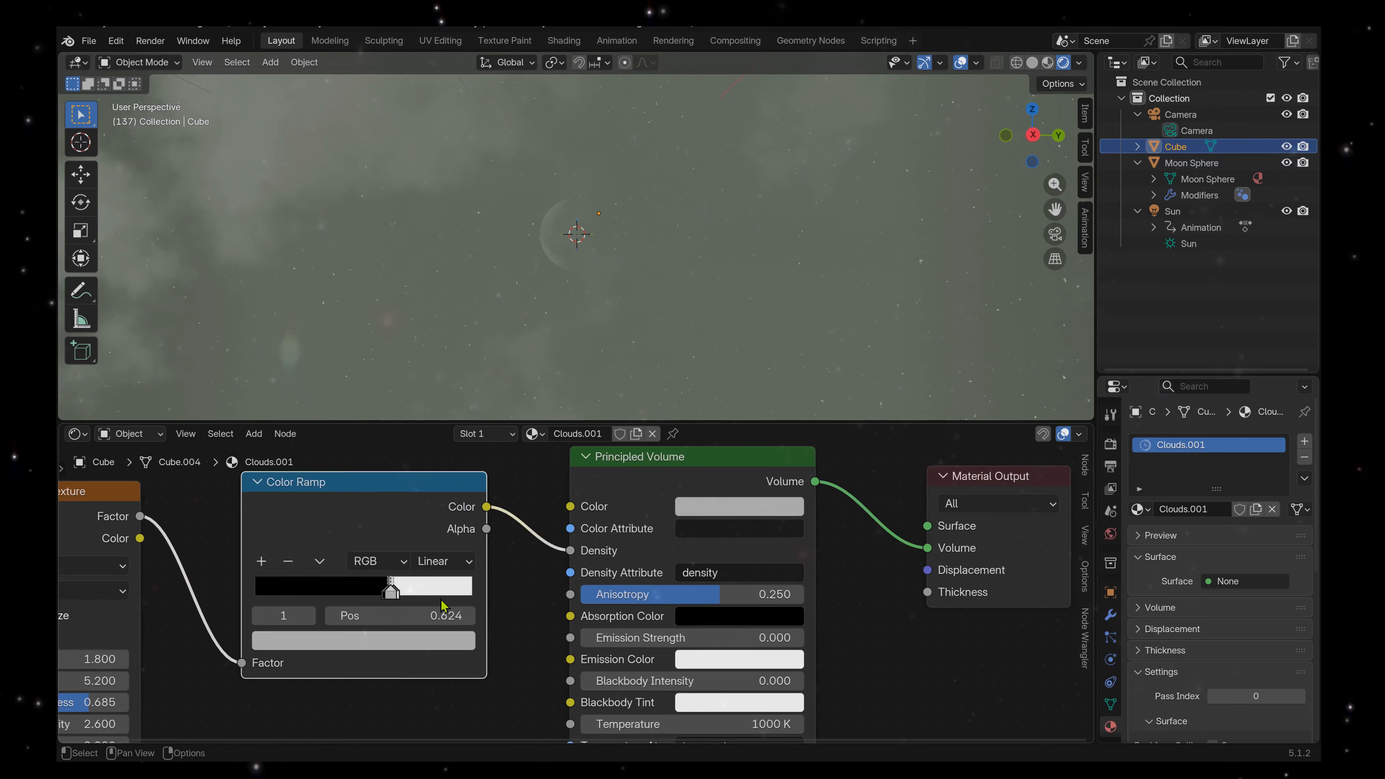
{"action": "left_click_drag", "start_coordinate": [326, 600], "coordinate": [350, 609]}
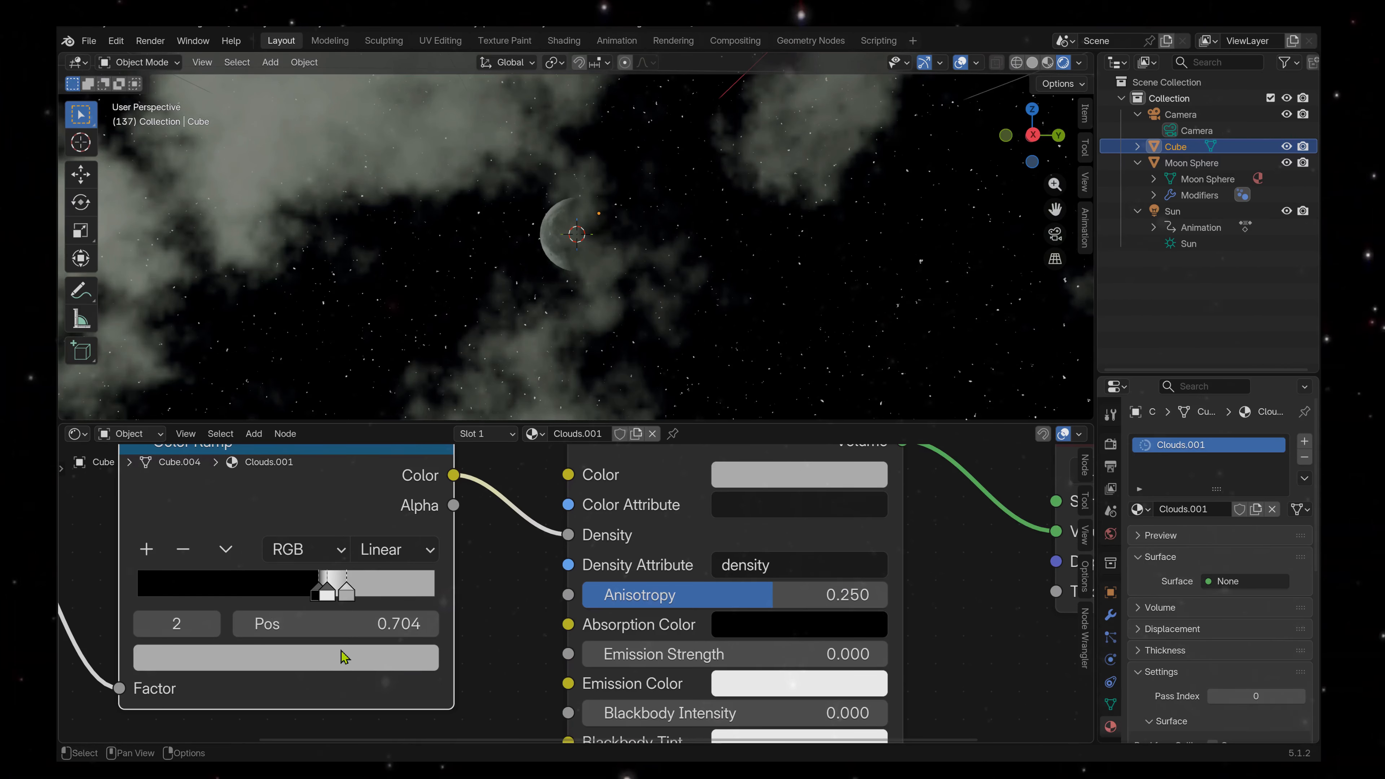
Darken the Color Ramp's third stop to a colour Value of 0.048 and bring it closer to the white stop.
{"action": "left_click", "coordinate": [339, 665]}
{"action": "left_click_drag", "start_coordinate": [330, 549], "coordinate": [160, 549]}
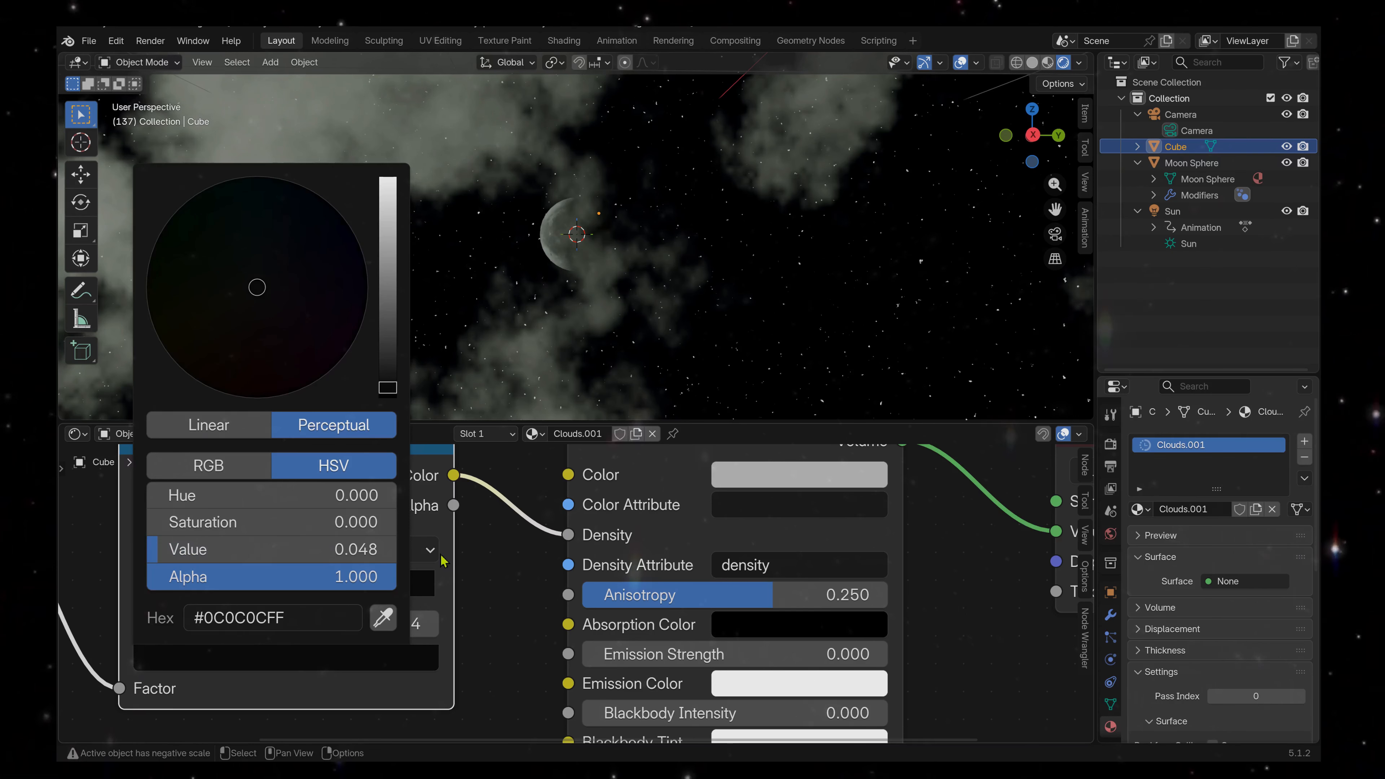
{"action": "left_click_drag", "start_coordinate": [352, 600], "coordinate": [302, 600]}
Try the Color Ramp's first black stop at position 0.561, check the clouds around the moon, then set it to position 0.610.
{"action": "left_click", "coordinate": [315, 599]}
{"action": "scroll", "coordinate": [524, 377], "scroll_direction": "down", "scroll_amount": 5}
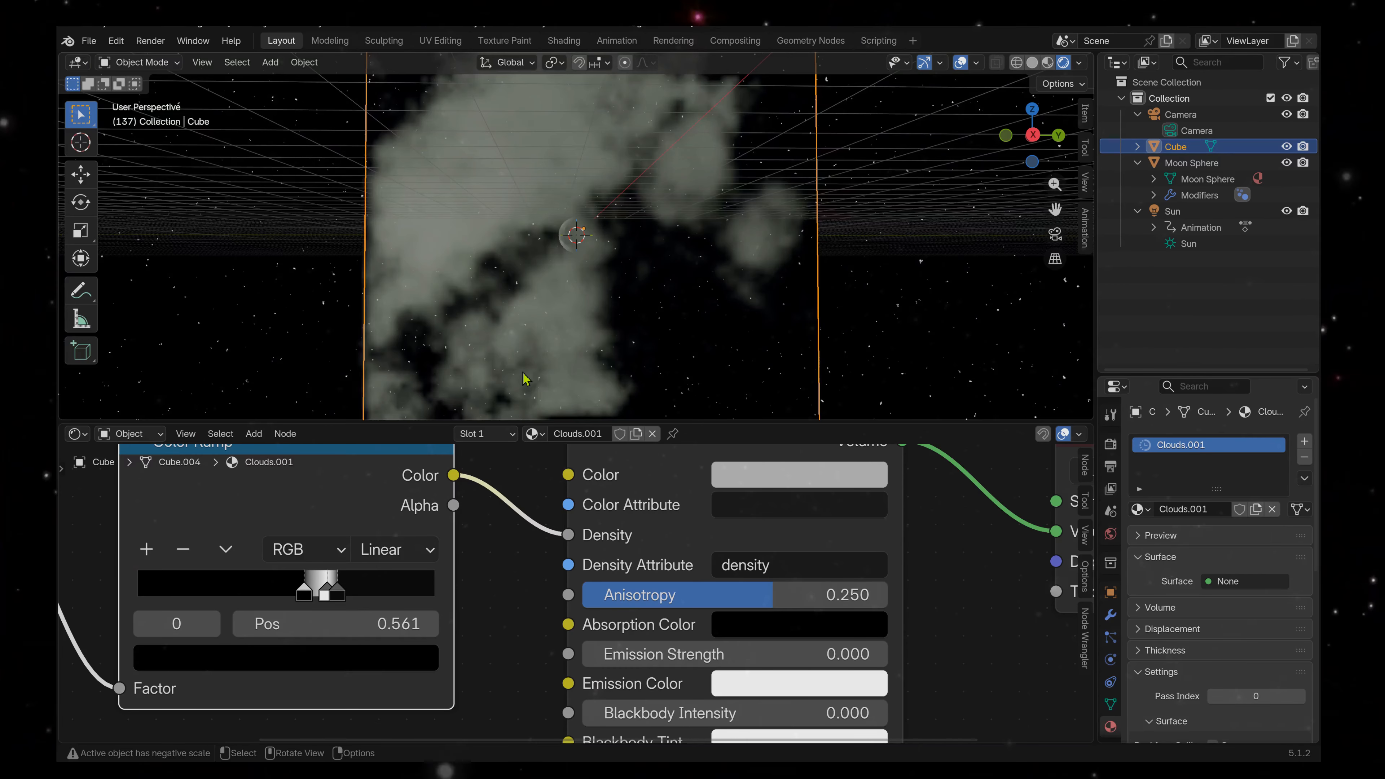
{"action": "scroll", "coordinate": [572, 295], "scroll_direction": "up", "scroll_amount": 5}
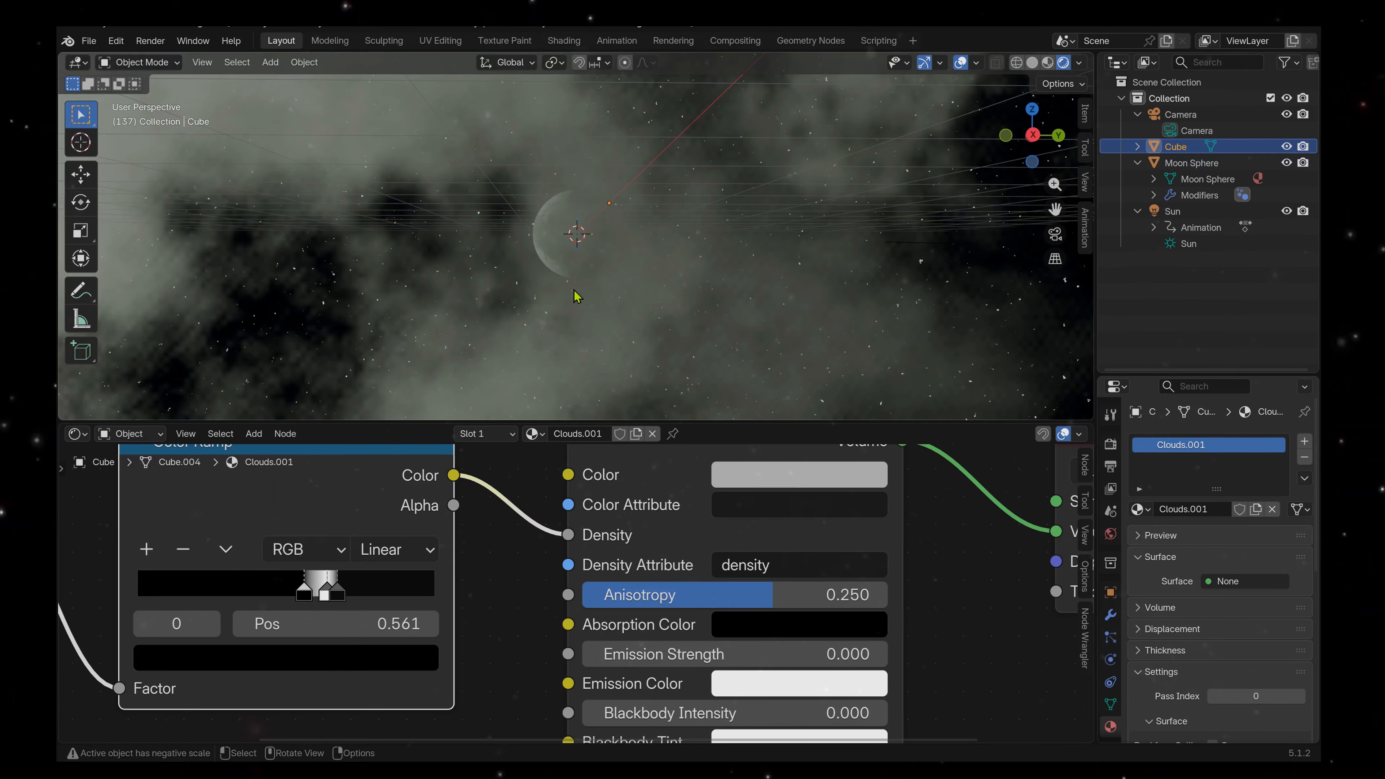
{"action": "left_click_drag", "start_coordinate": [303, 598], "coordinate": [319, 615]}
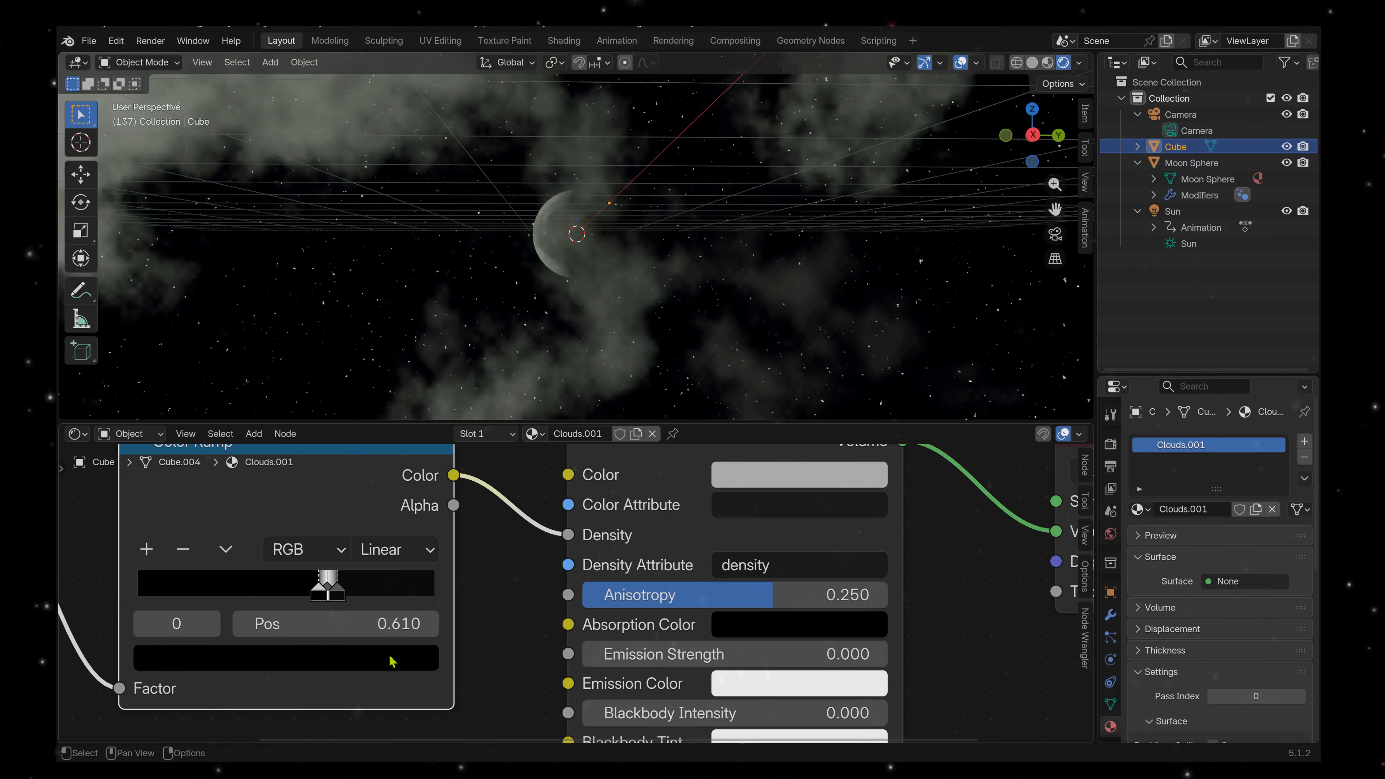
Add linked Texture Coordinate and Mapping nodes in front of the Noise Texture's Vector input and arrange the nodes with some spacing.
{"action": "scroll", "coordinate": [388, 654], "scroll_direction": "down", "scroll_amount": 4}
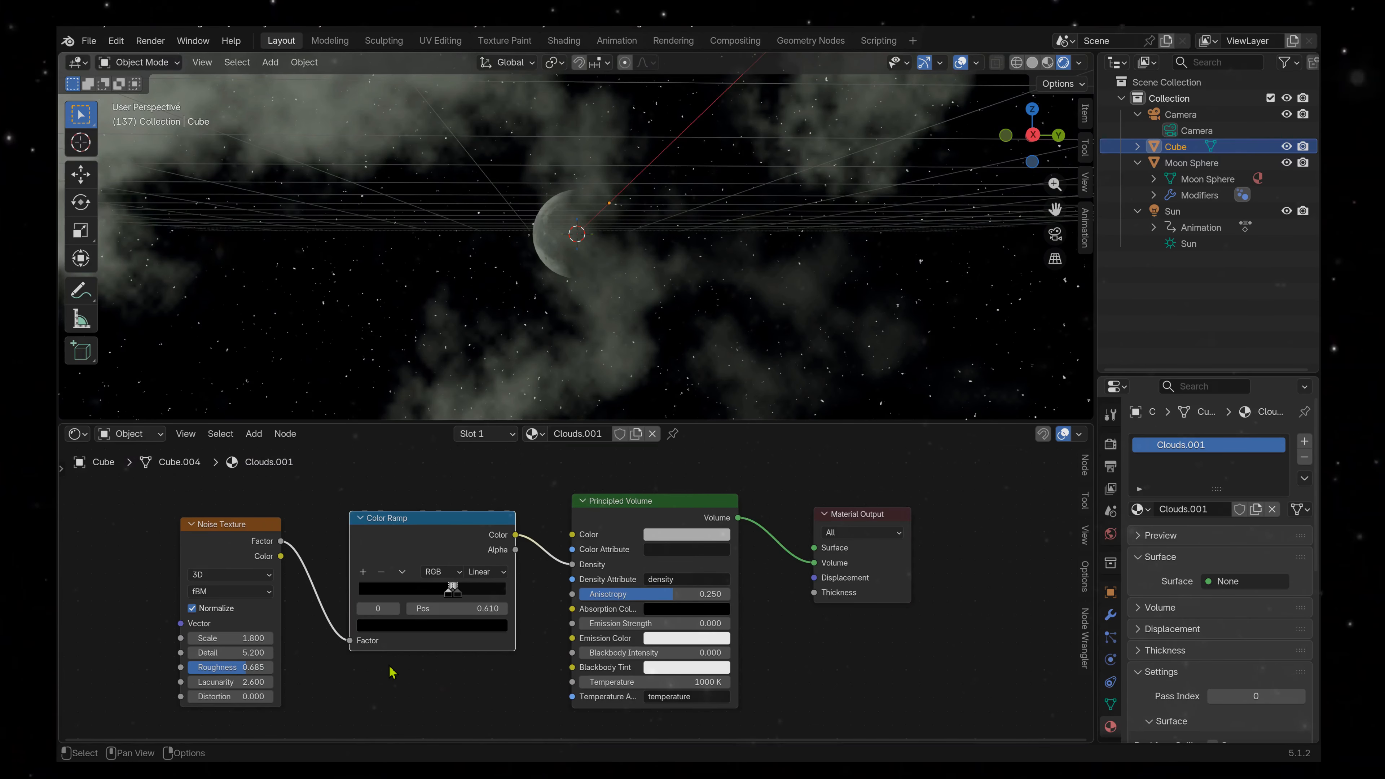
{"action": "middle_click_drag", "start_coordinate": [388, 701], "coordinate": [502, 681]}
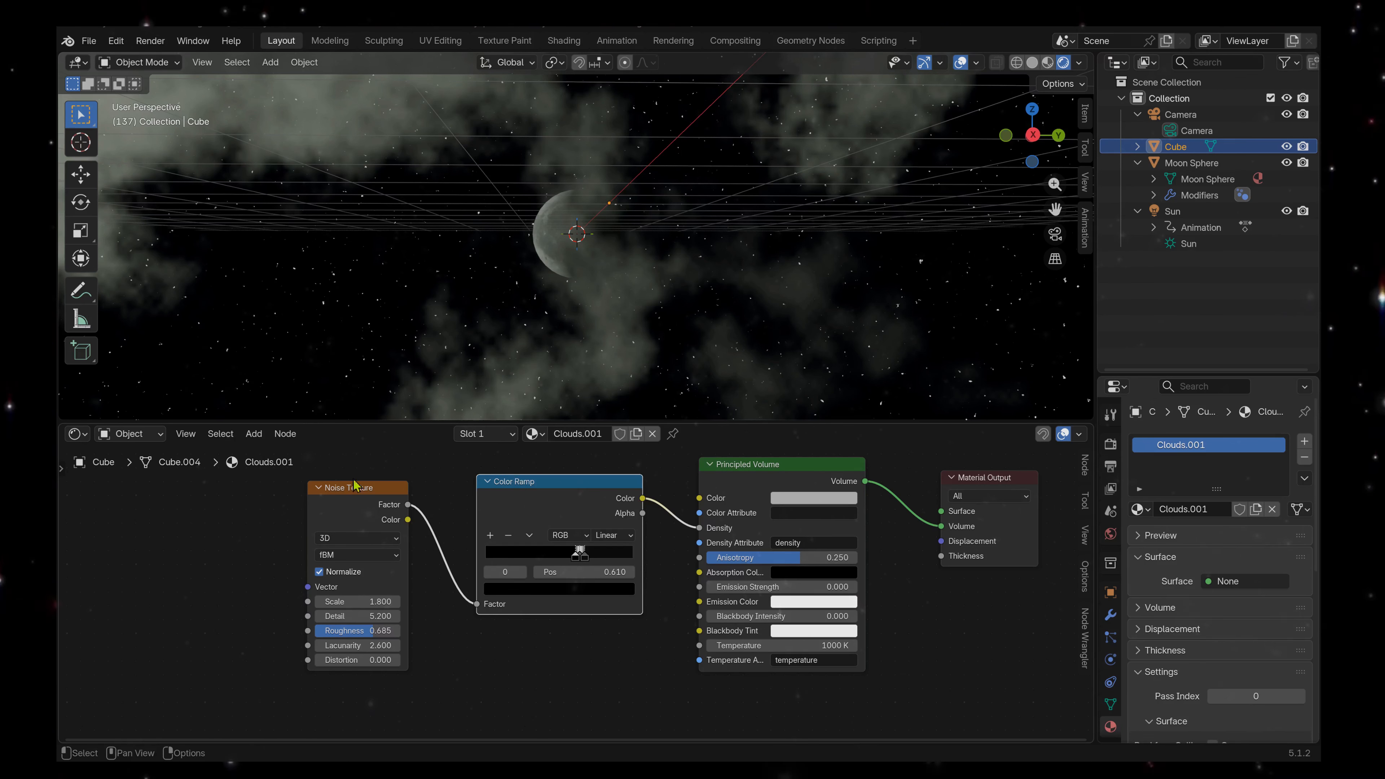
{"action": "left_click", "coordinate": [355, 506]}
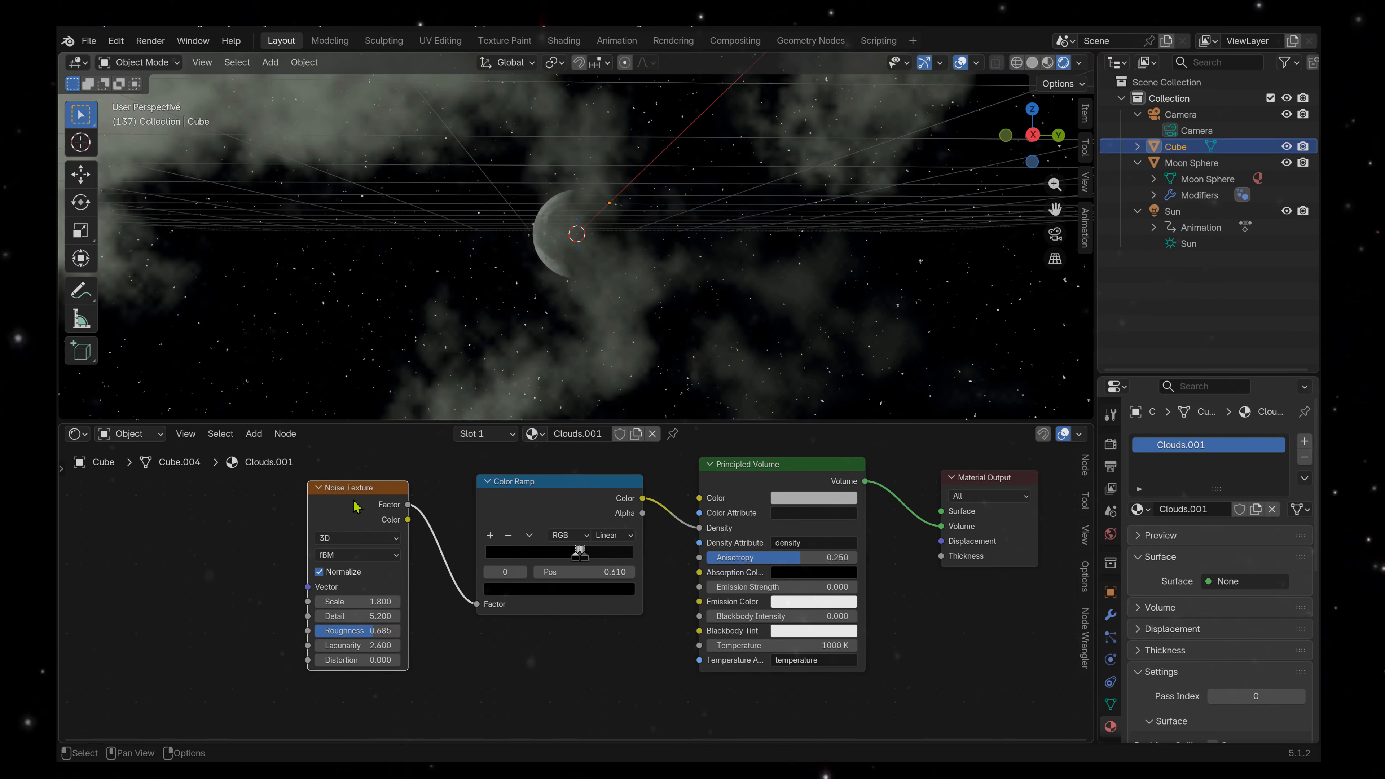
{"action": "left_click_drag", "start_coordinate": [356, 510], "coordinate": [357, 512]}
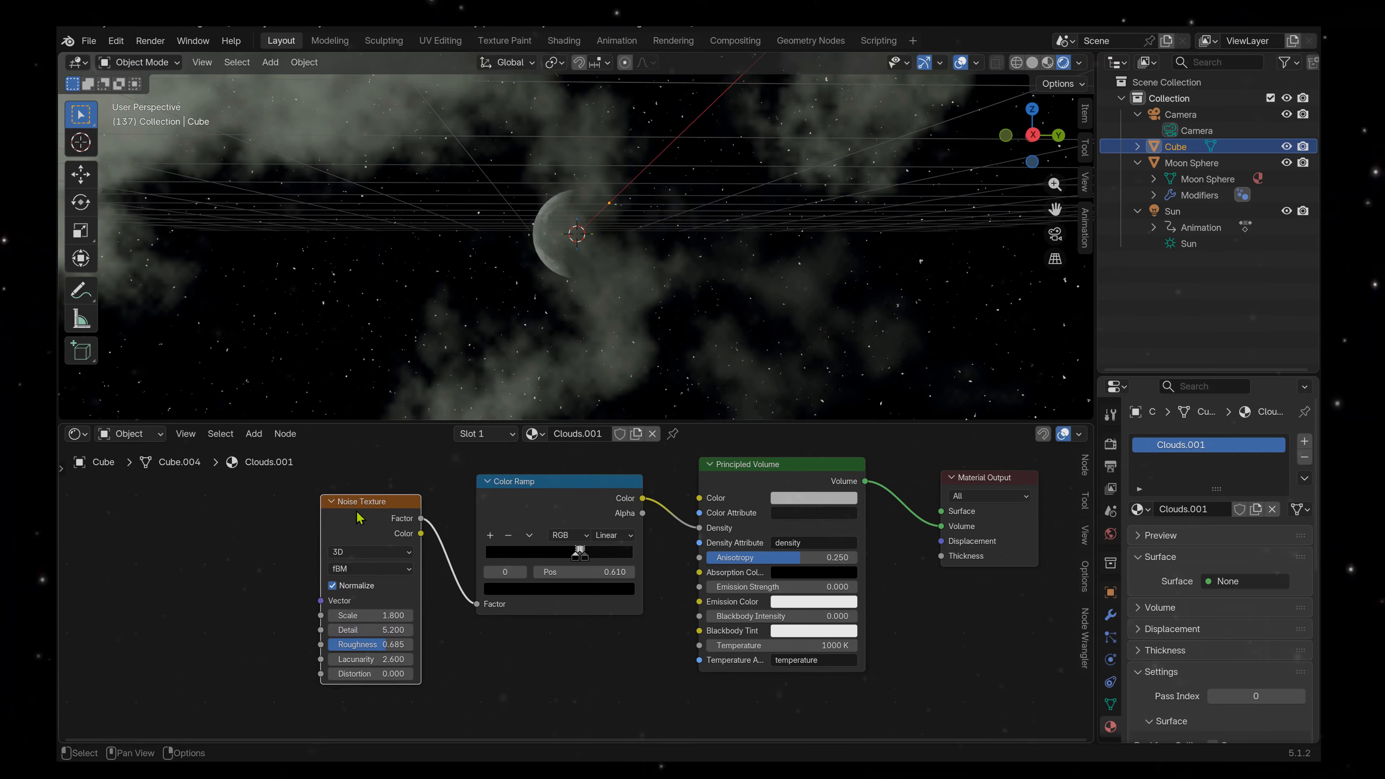
{"action": "key", "text": "ctrl+t"}
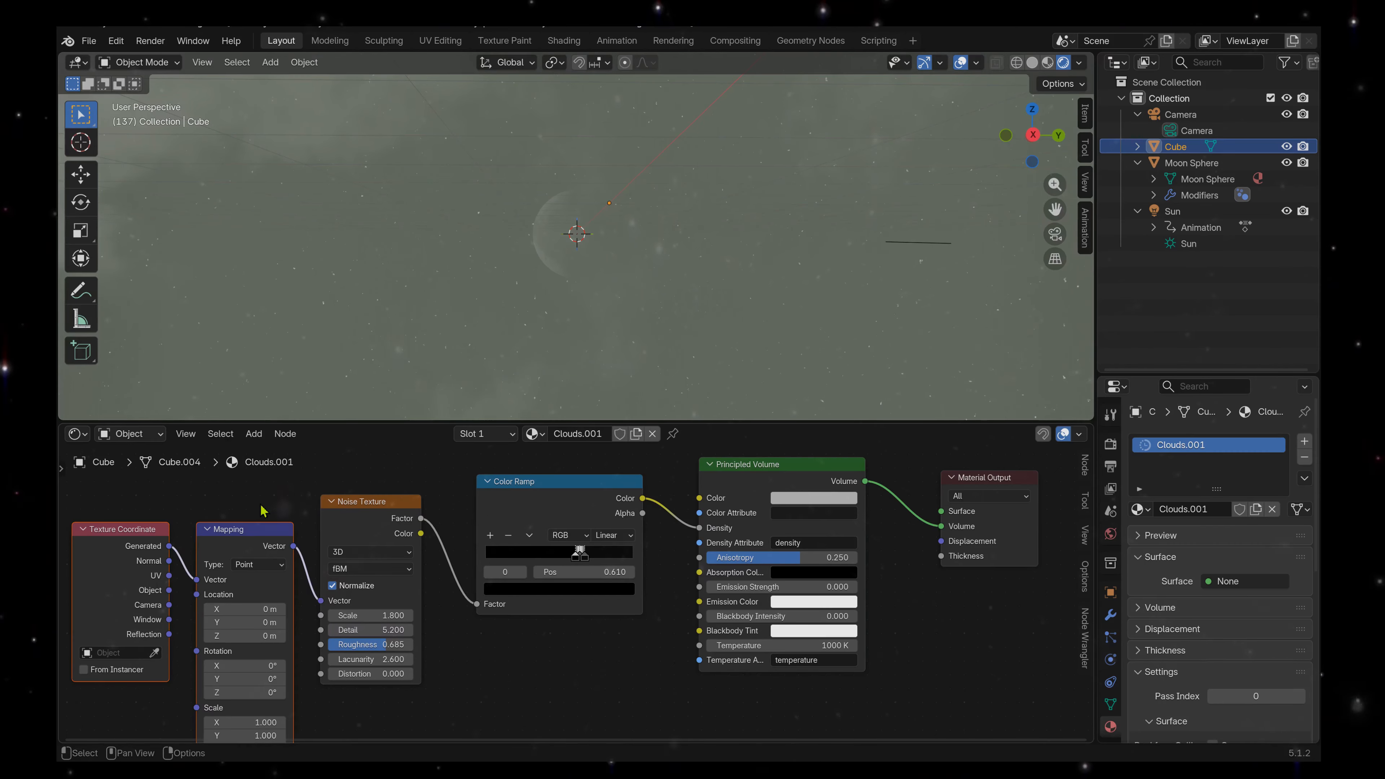
{"action": "middle_click_drag", "start_coordinate": [300, 500], "coordinate": [313, 492]}
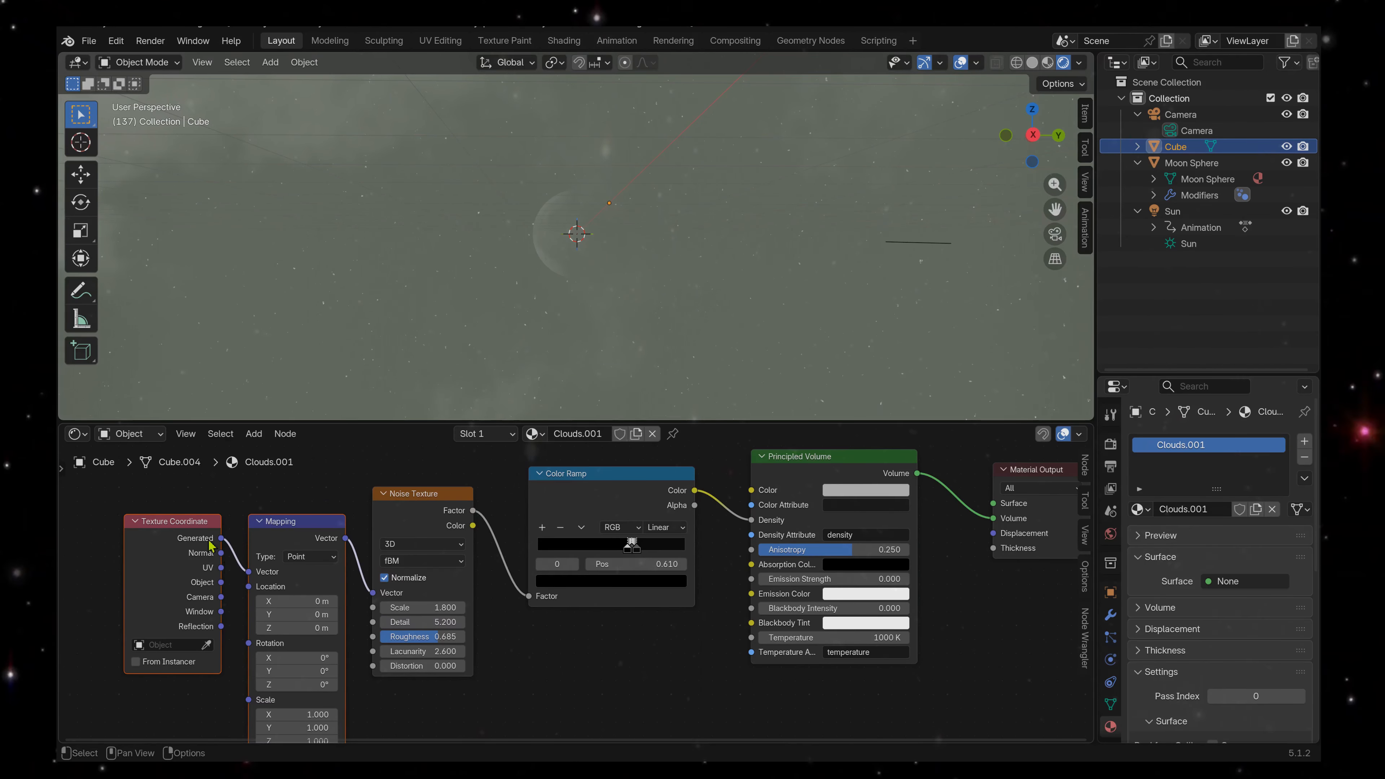
{"action": "left_click_drag", "start_coordinate": [173, 523], "coordinate": [162, 519]}
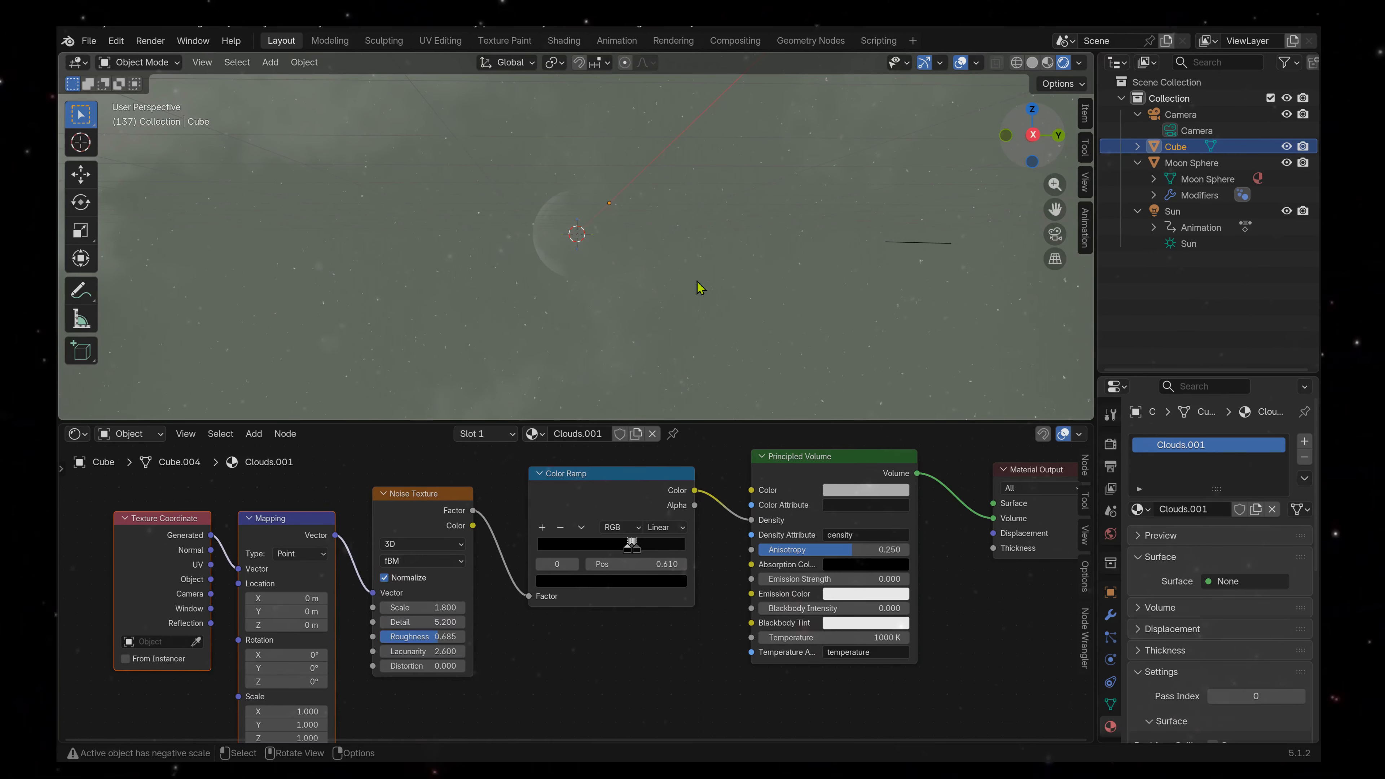
Try shifting the Mapping node's Y location to preview the cloud movement, then reset it to 0 m.
{"action": "left_click_drag", "start_coordinate": [691, 282], "coordinate": [994, 167]}
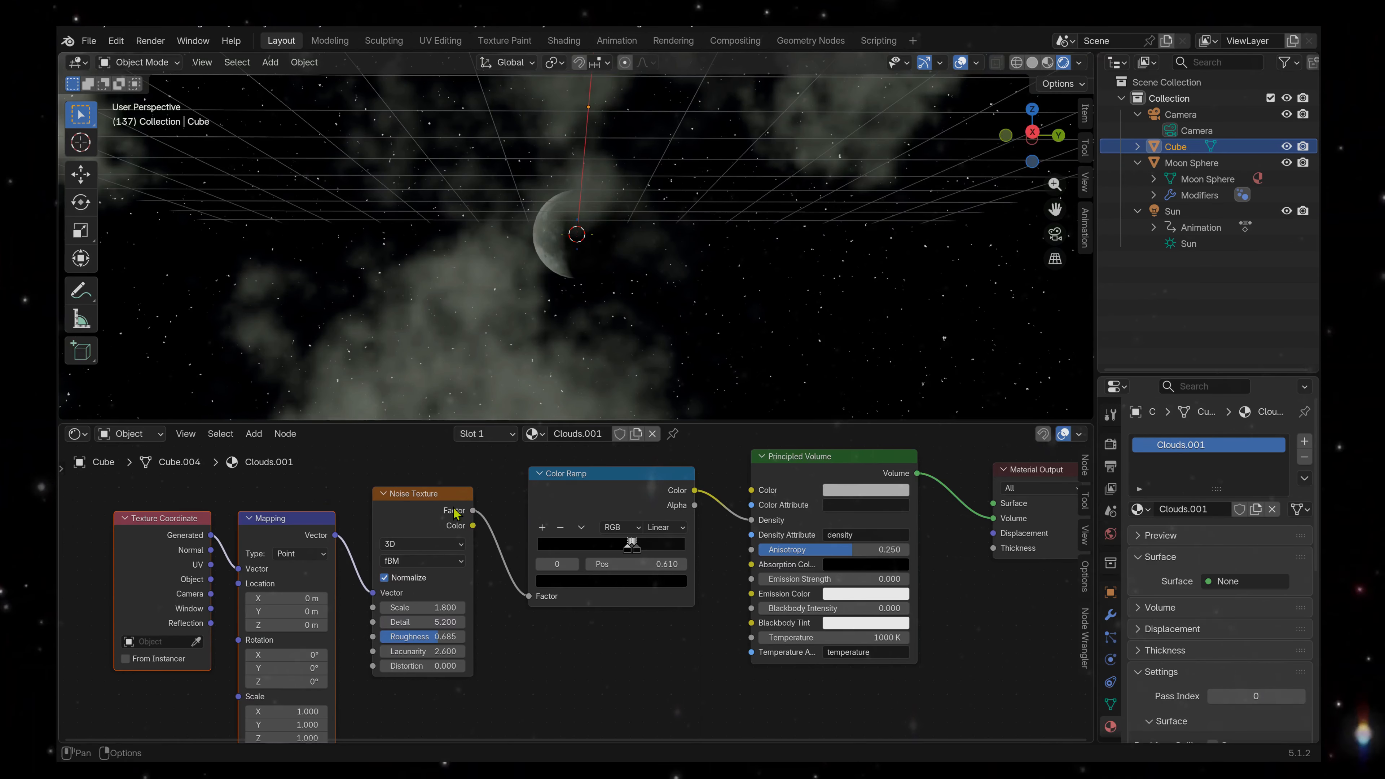
{"action": "left_click_drag", "start_coordinate": [281, 615], "coordinate": [187, 591]}
{"action": "double_click", "coordinate": [283, 611]}
{"action": "type", "text": "0"}
{"action": "key", "text": "Return"}
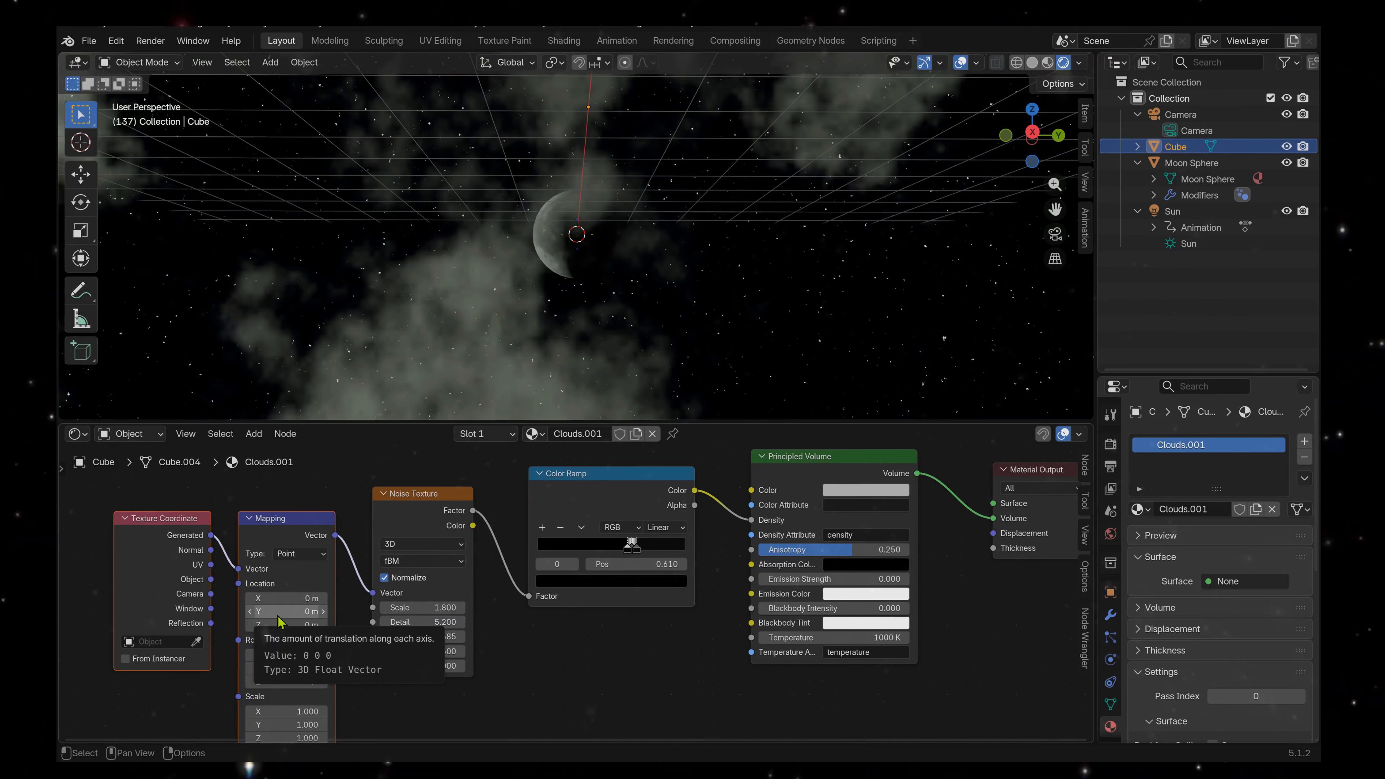
Set the current frame to 0 in the Timeline, then keyframe the Mapping node's Location at 0 m in the Shader Editor.
{"action": "left_click", "coordinate": [76, 433]}
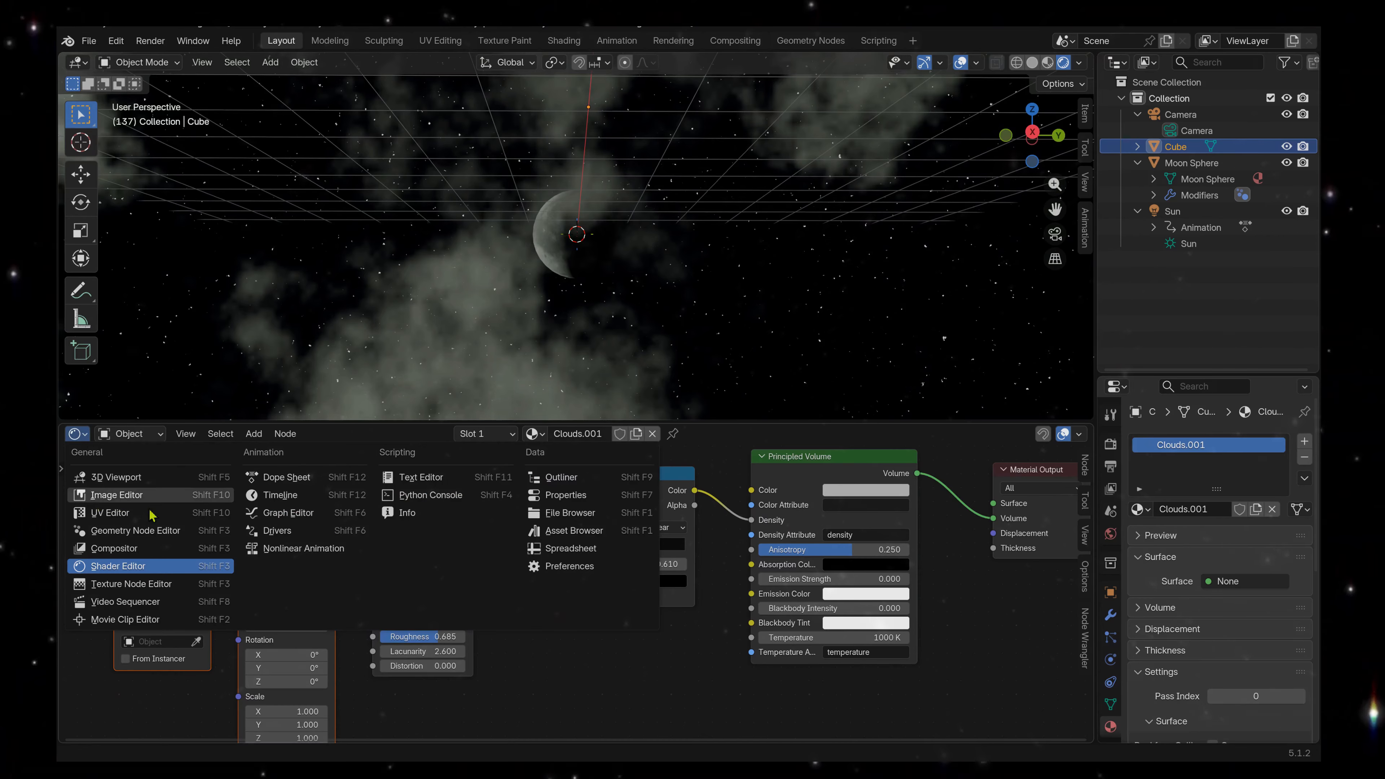
{"action": "left_click", "coordinate": [279, 495]}
{"action": "left_click_drag", "start_coordinate": [620, 457], "coordinate": [1082, 441]}
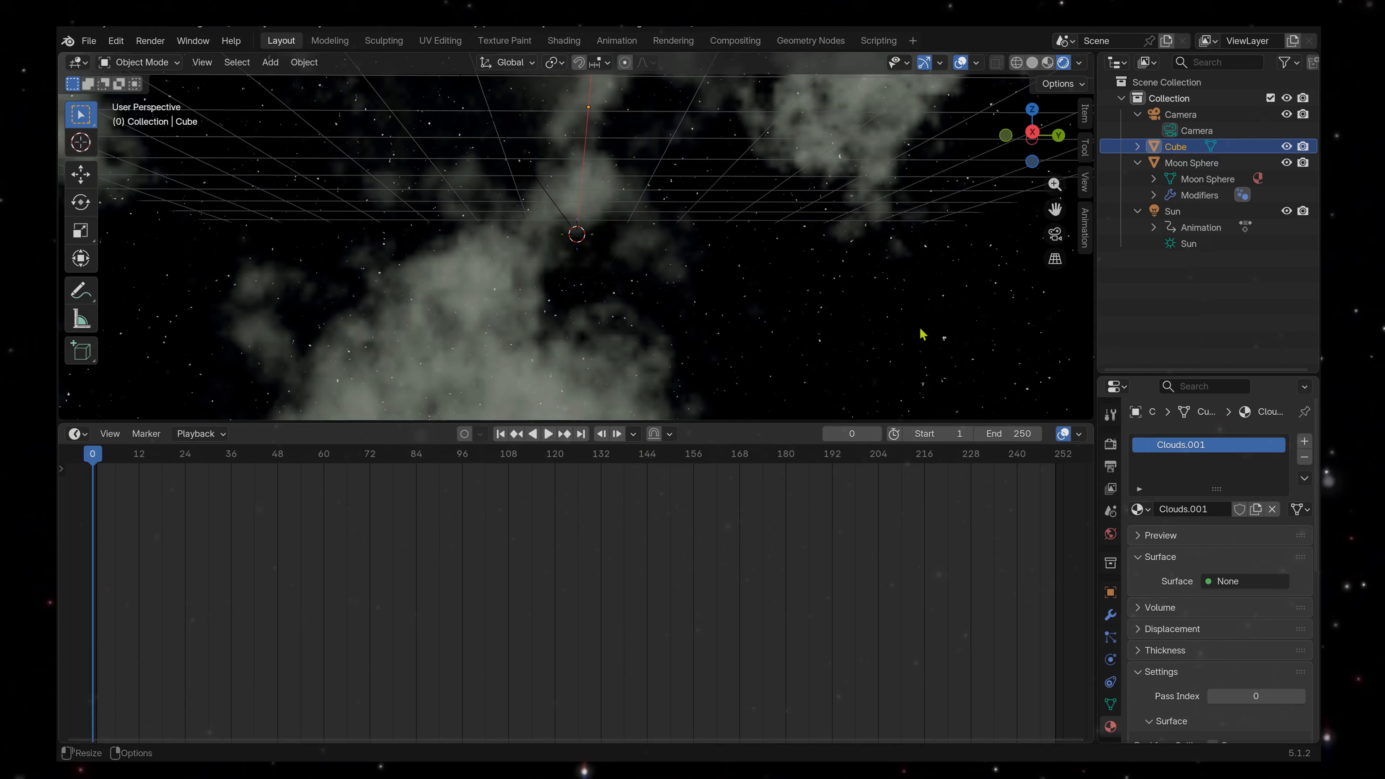
{"action": "left_click", "coordinate": [74, 433]}
{"action": "left_click", "coordinate": [136, 570]}
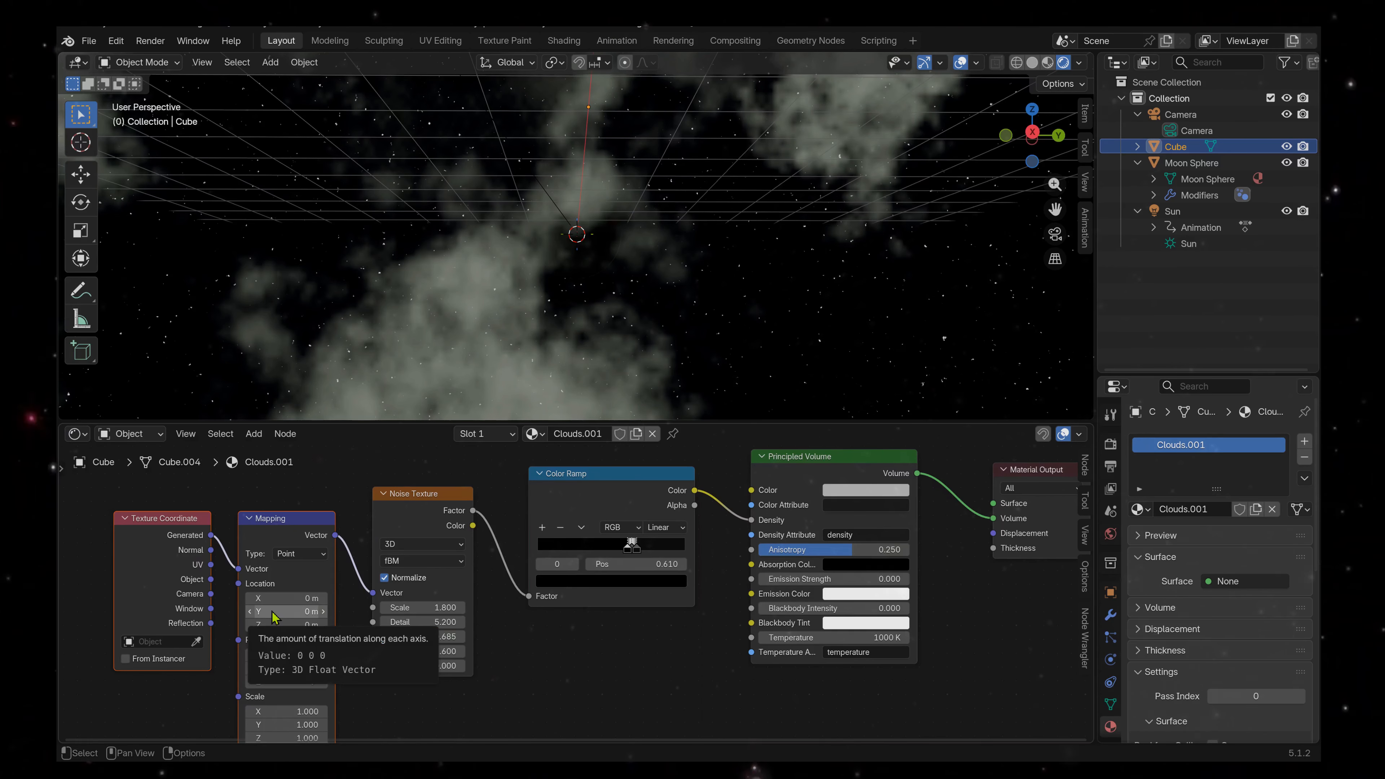
{"action": "key", "text": "i"}
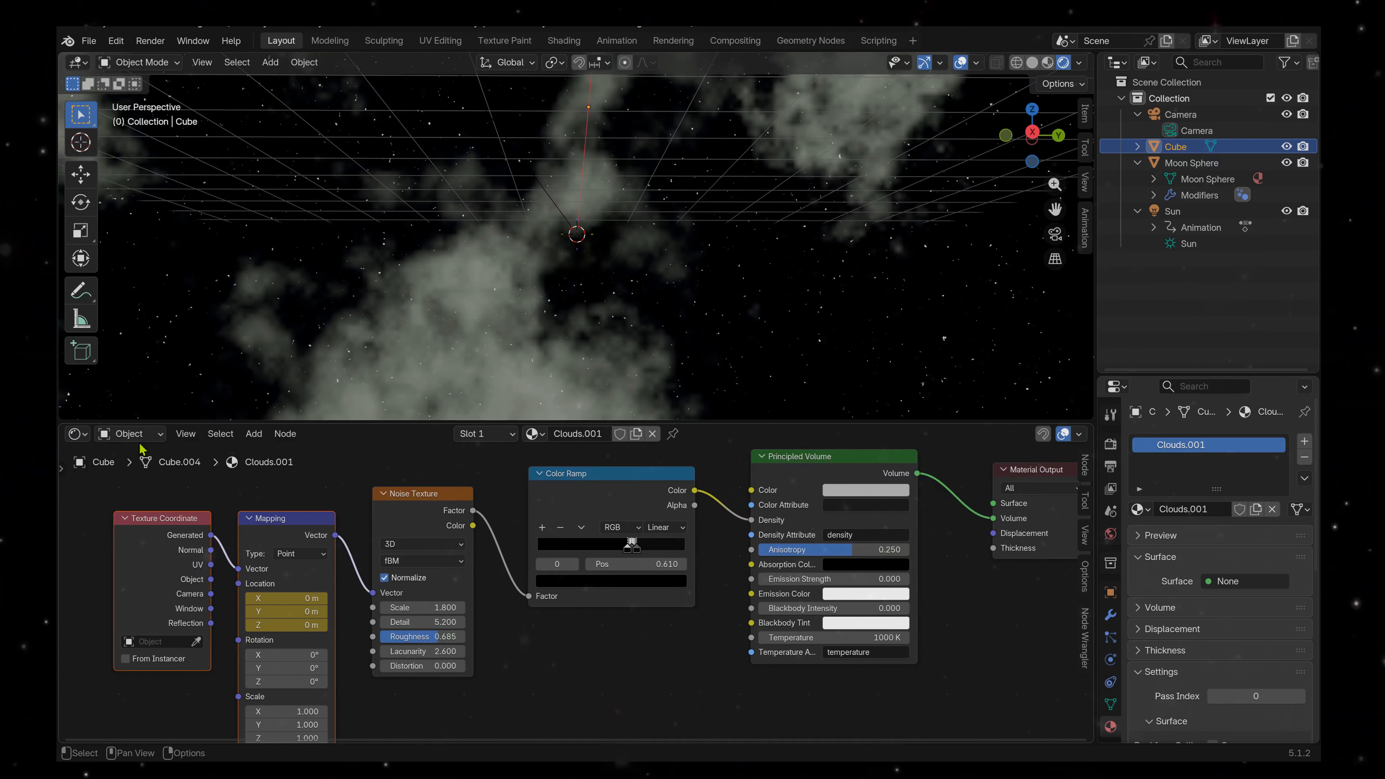
Move the Timeline's playhead to frame 250 and return to the Shader Editor.
{"action": "left_click", "coordinate": [77, 433]}
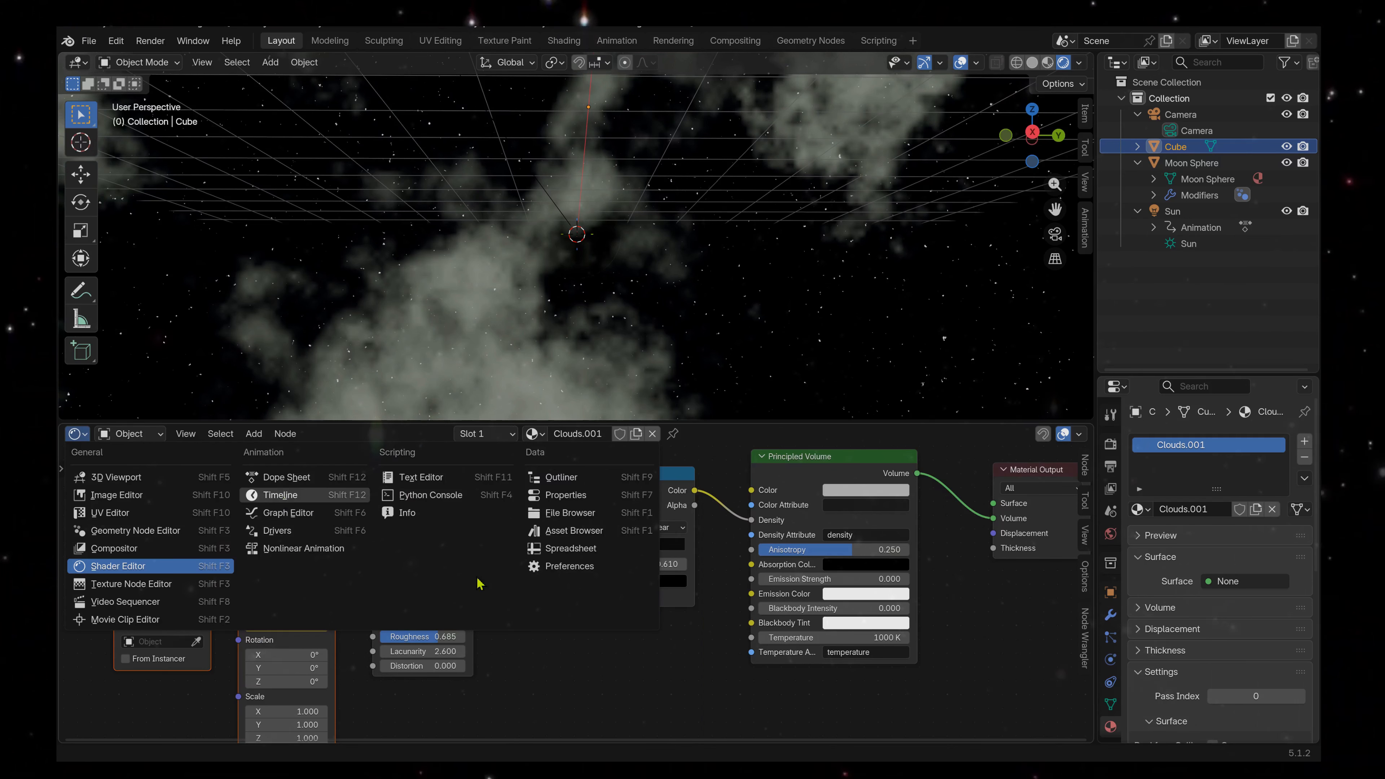
{"action": "left_click", "coordinate": [280, 495]}
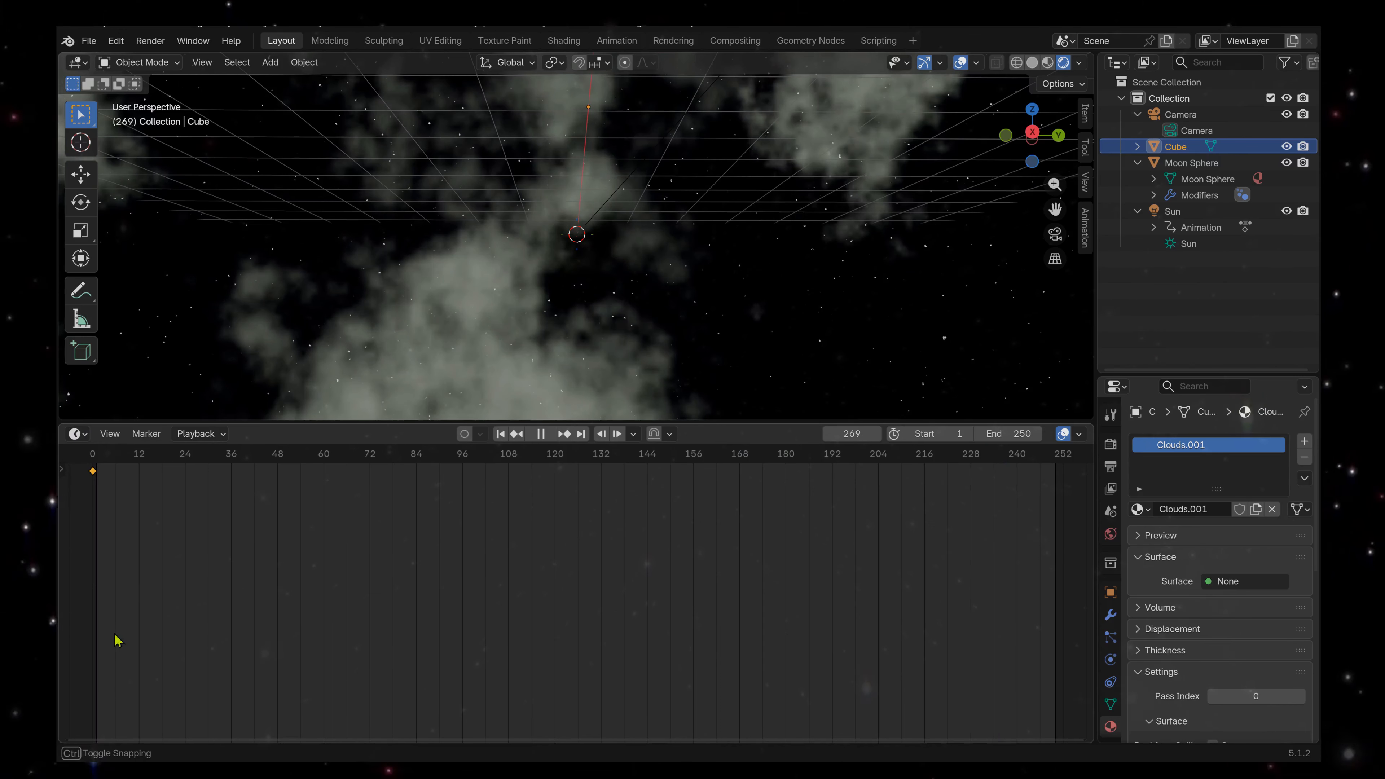
{"action": "left_click_drag", "start_coordinate": [1071, 605], "coordinate": [1057, 607]}
{"action": "left_click", "coordinate": [76, 435]}
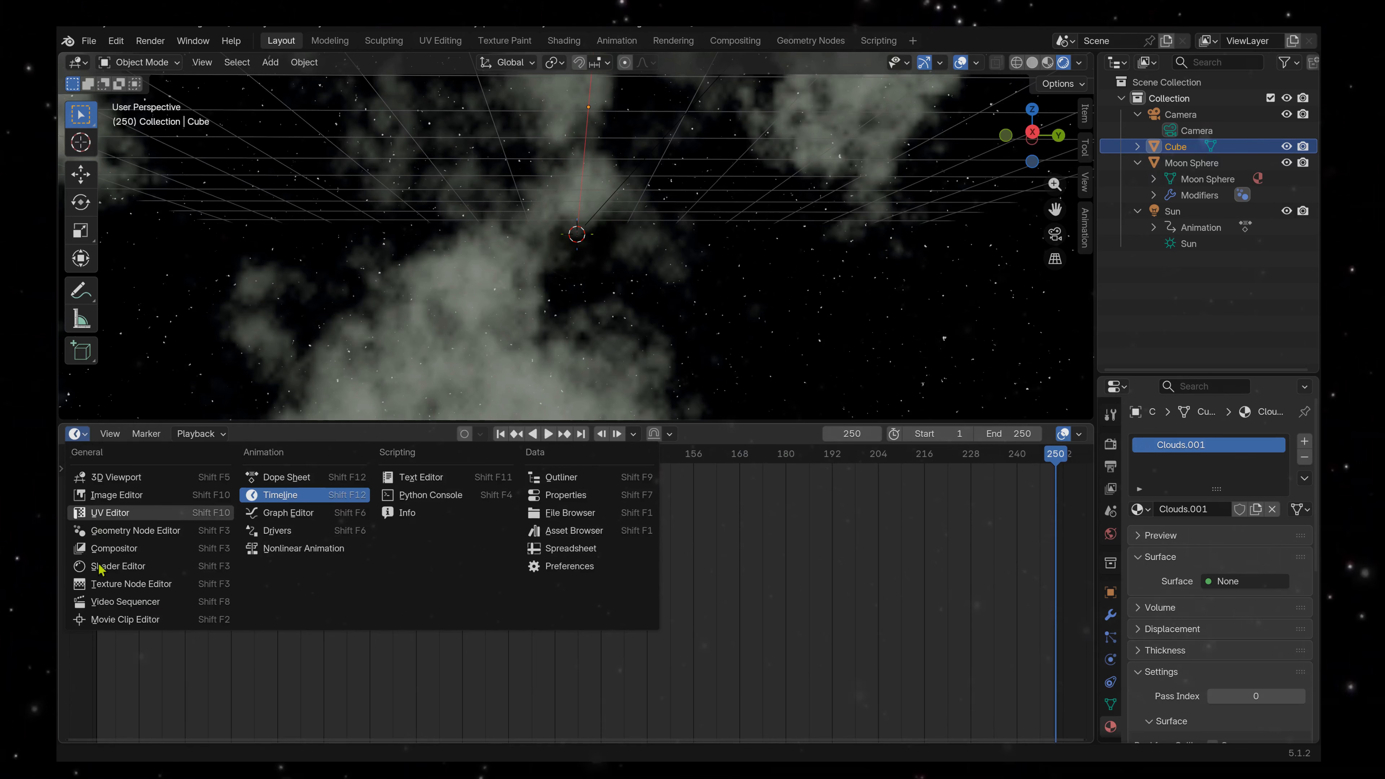
{"action": "left_click", "coordinate": [118, 566]}
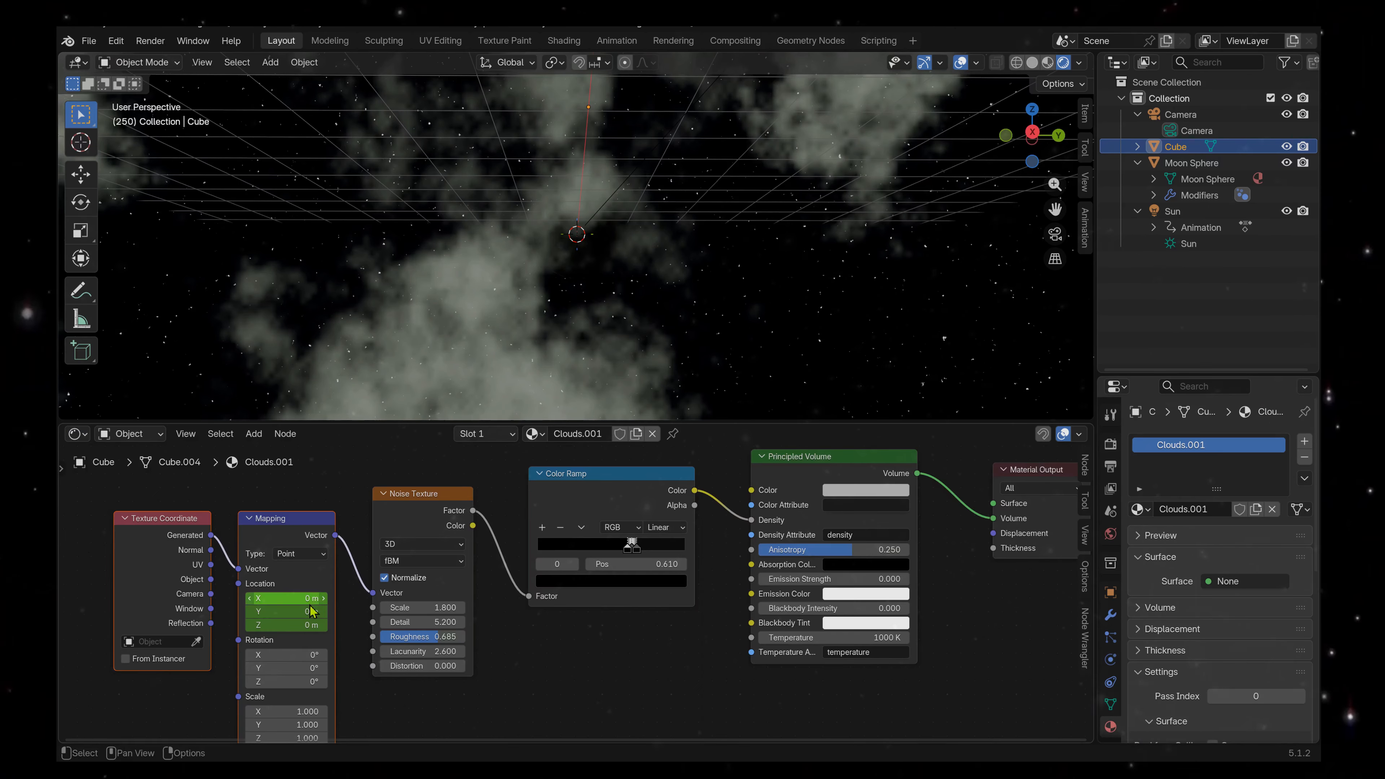
Set the Mapping node's Y location to 0.1 m and keyframe its Location at frame 250.
{"action": "mouse_move", "coordinate": [572, 266]}
{"action": "middle_mouse_down"}
{"action": "mouse_move", "coordinate": [568, 318]}
{"action": "mouse_move", "coordinate": [587, 279]}
{"action": "mouse_move", "coordinate": [563, 251]}
{"action": "middle_mouse_up"}
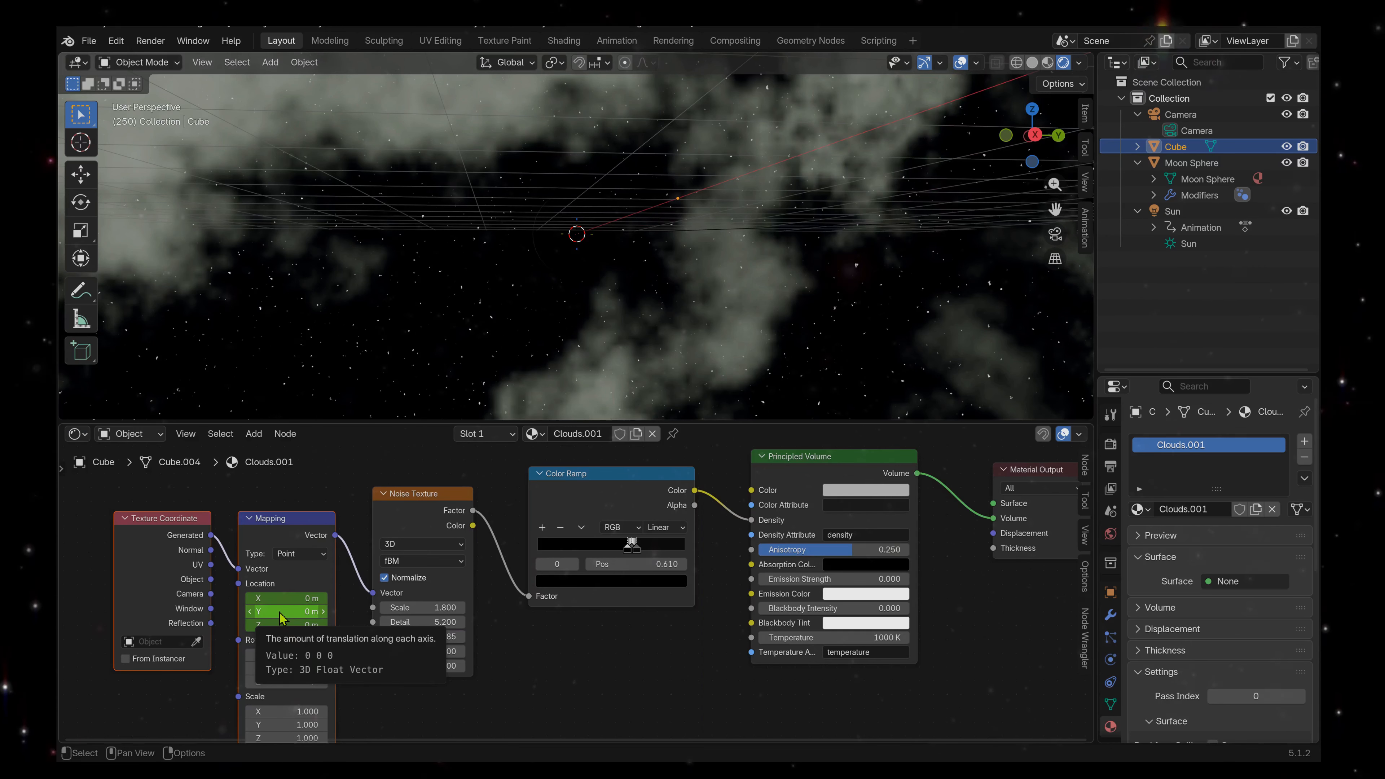
{"action": "left_click", "coordinate": [312, 614]}
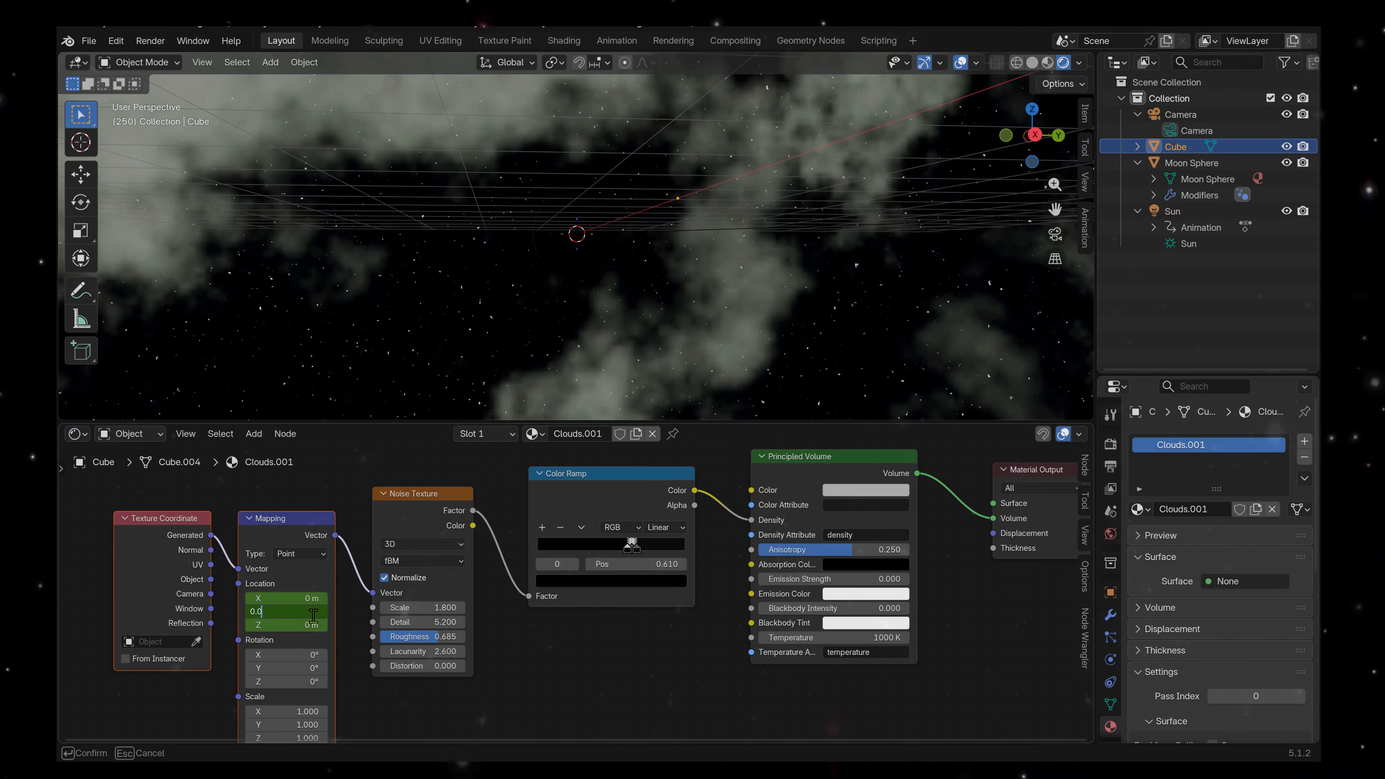
{"action": "key", "text": "Return"}
{"action": "left_click", "coordinate": [312, 617]}
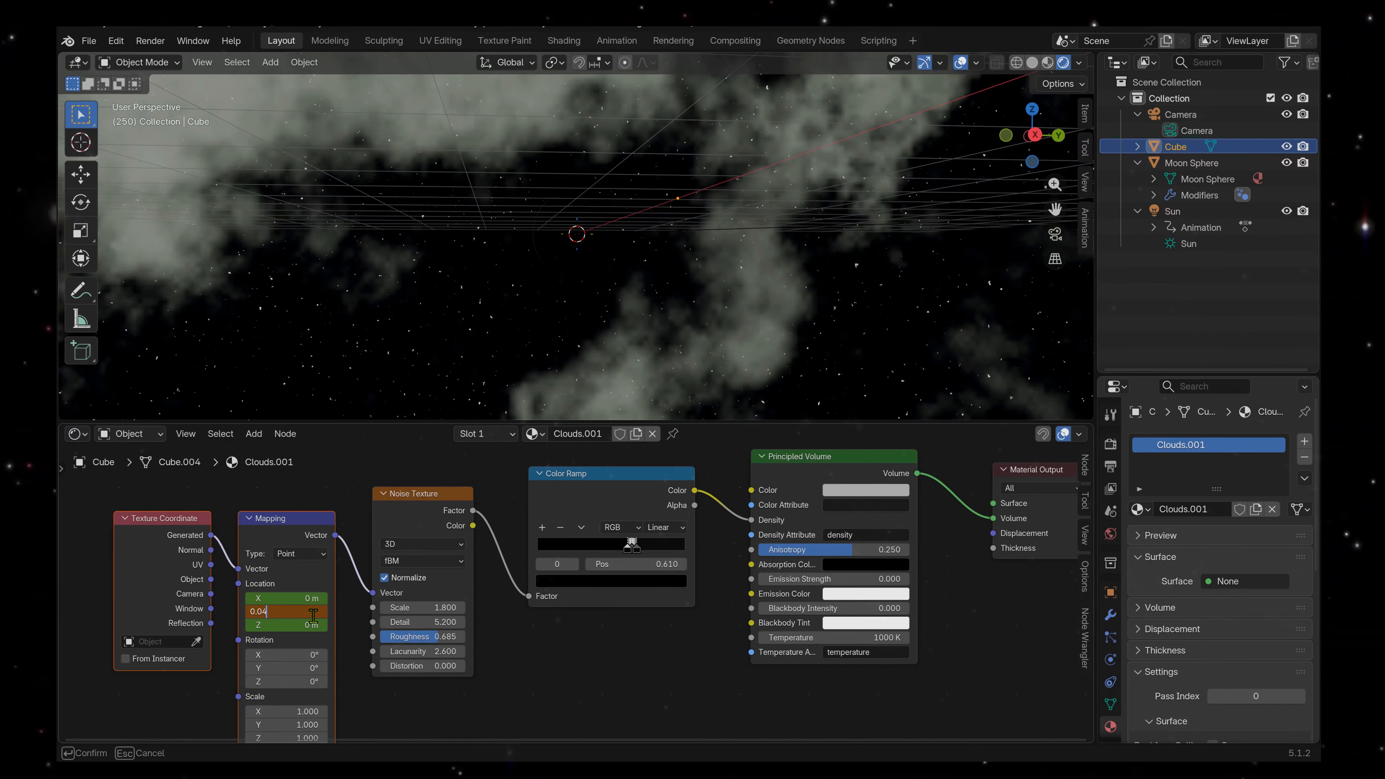
{"action": "key", "text": "Return"}
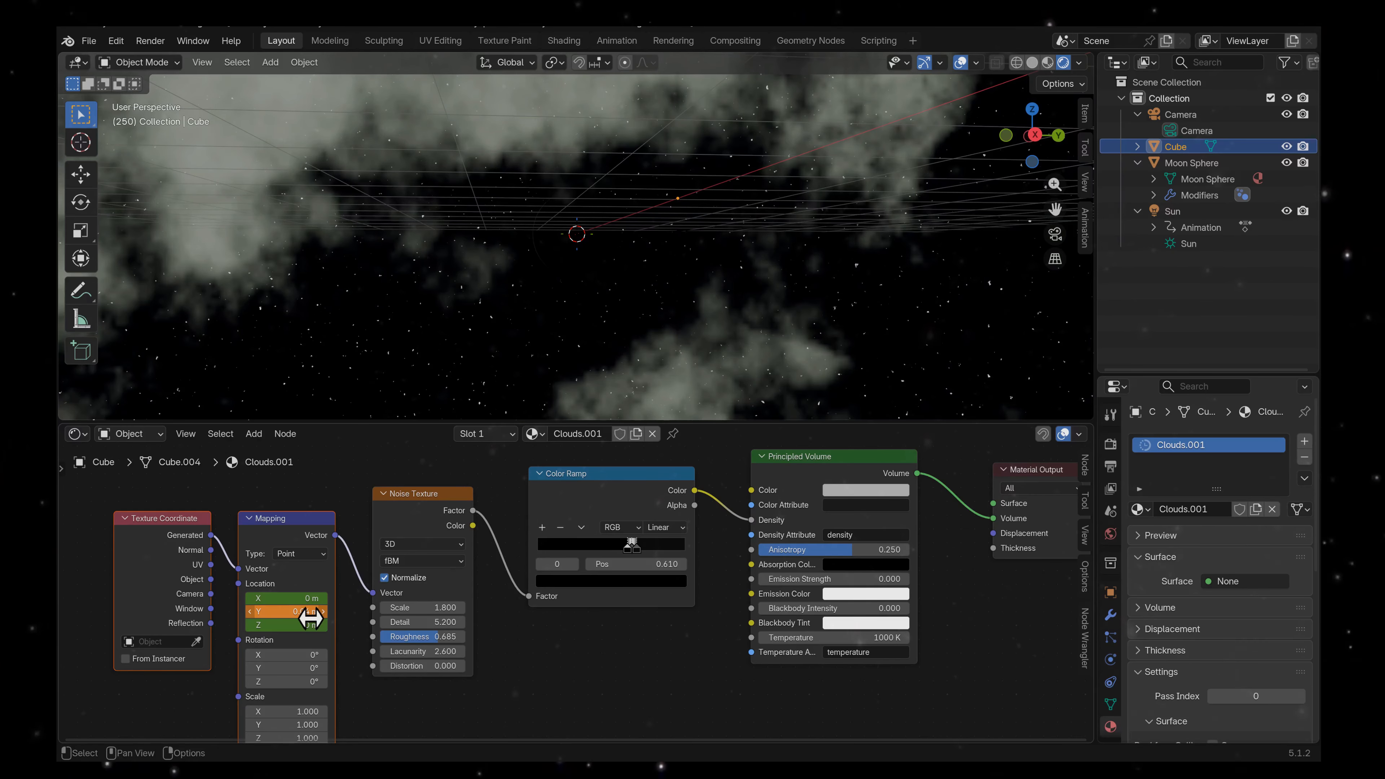
{"action": "left_click", "coordinate": [313, 615]}
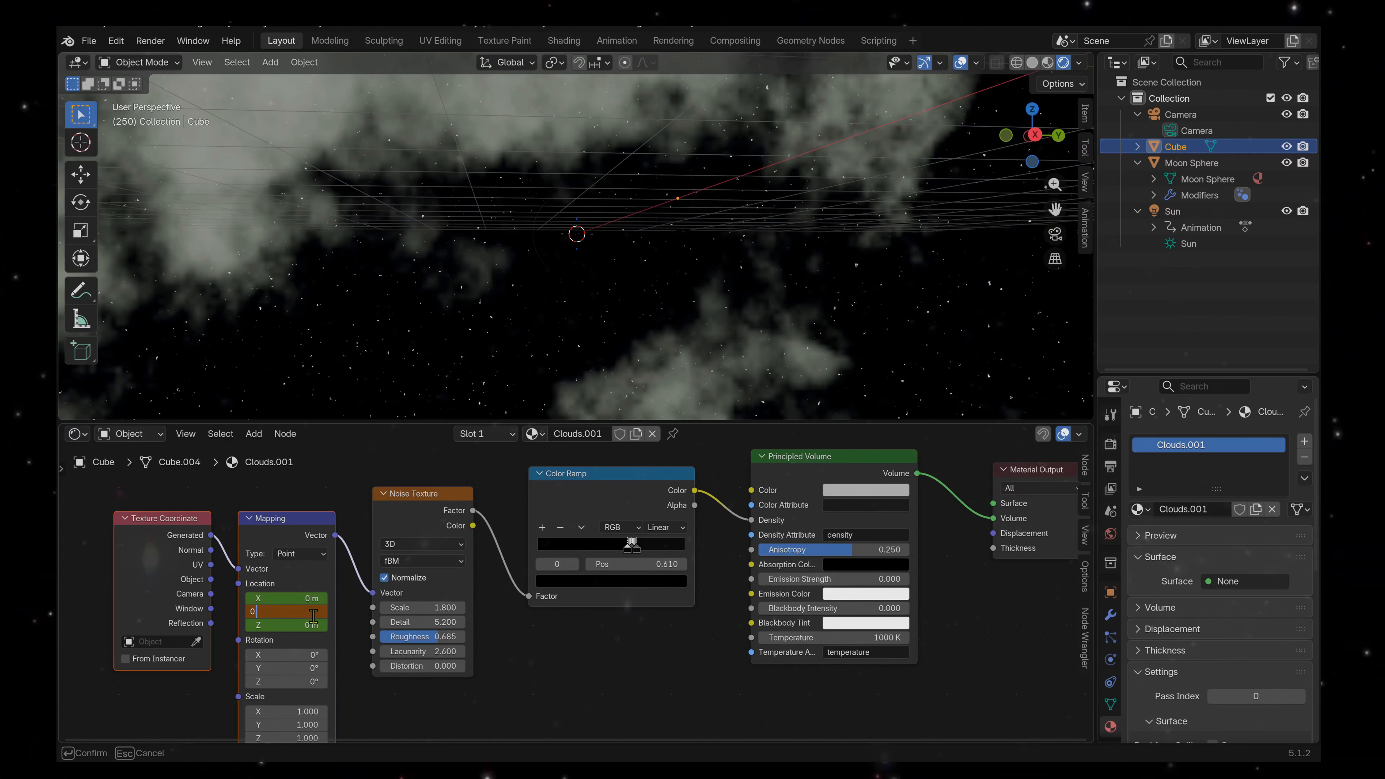
{"action": "key", "text": "Return"}
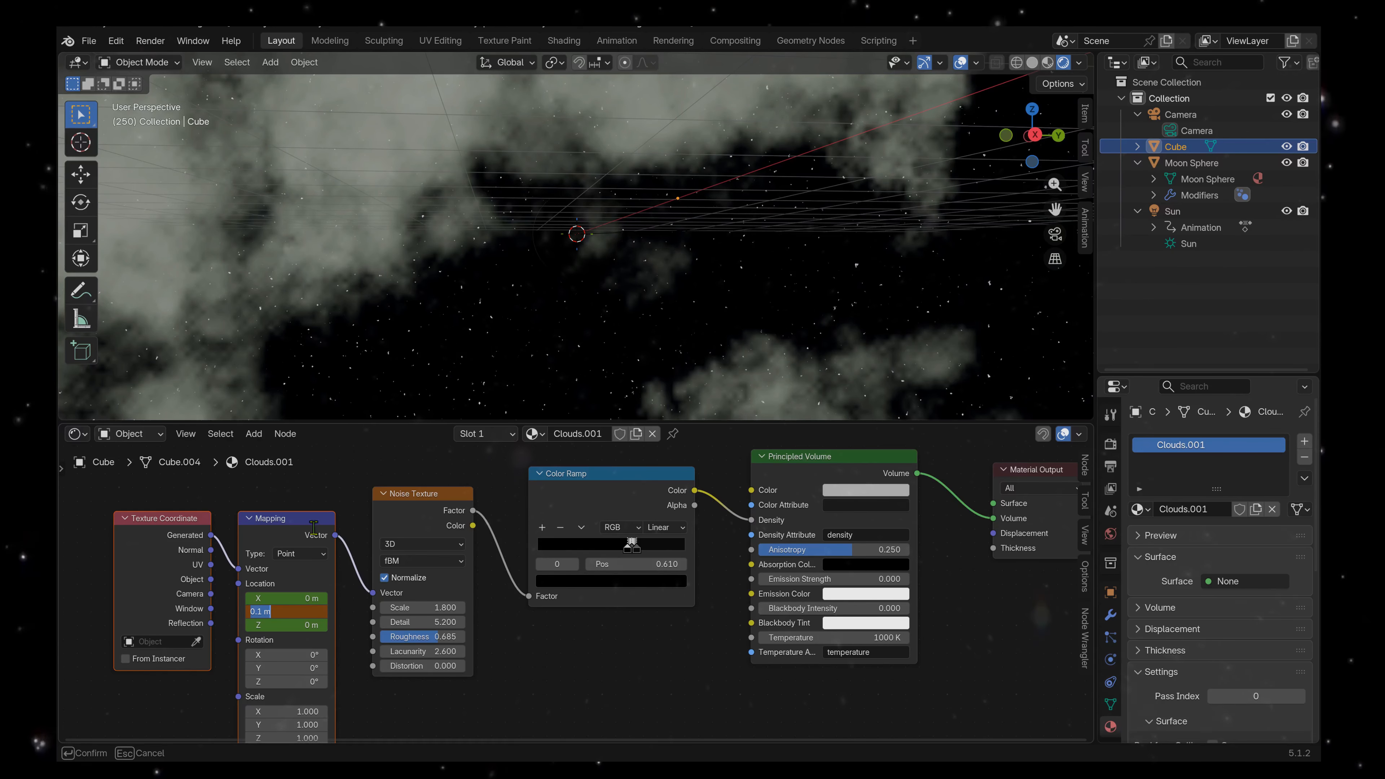
{"action": "key", "text": "Return"}
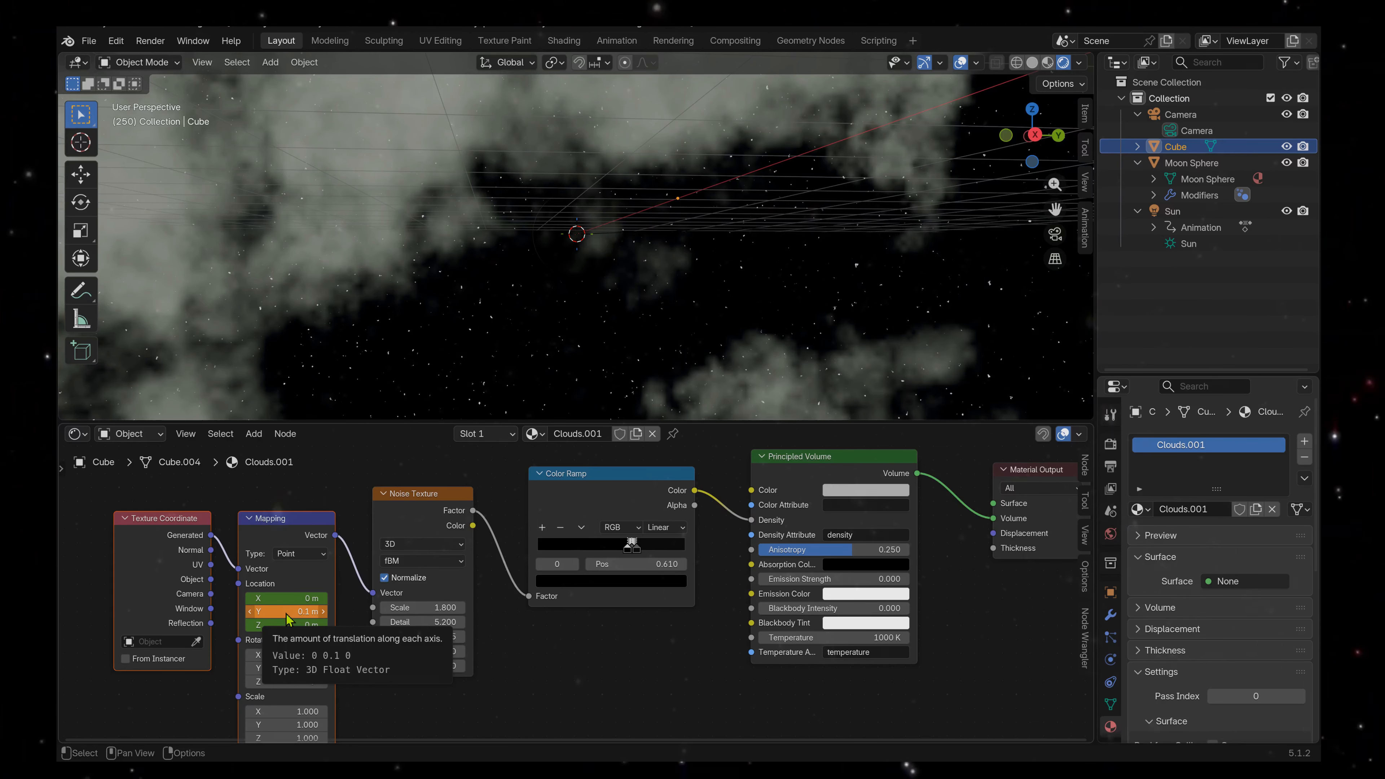
{"action": "key", "text": "i"}
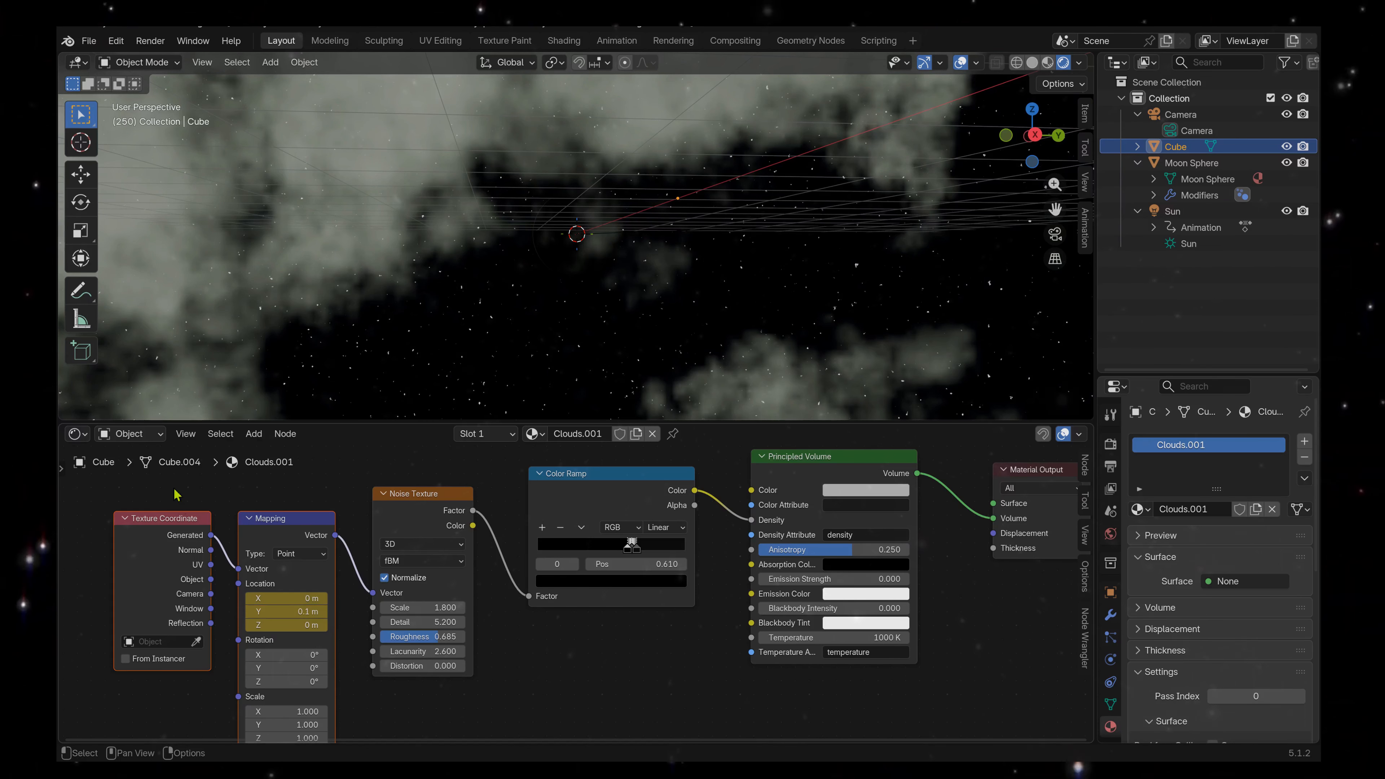
Switch the lower editor to the Timeline, enlarge the 3D viewport and play the animation to review the cloud drift.
{"action": "left_click", "coordinate": [79, 436]}
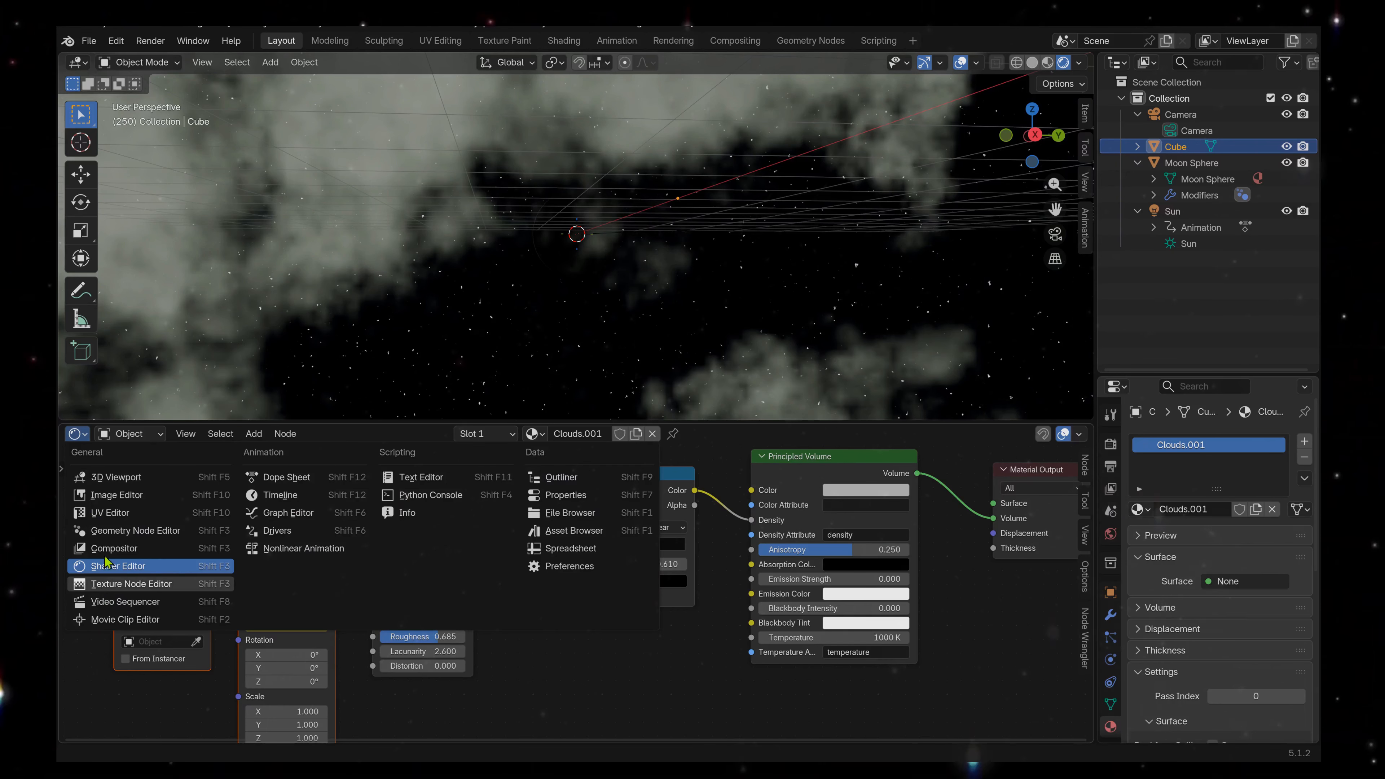
{"action": "left_click", "coordinate": [275, 495]}
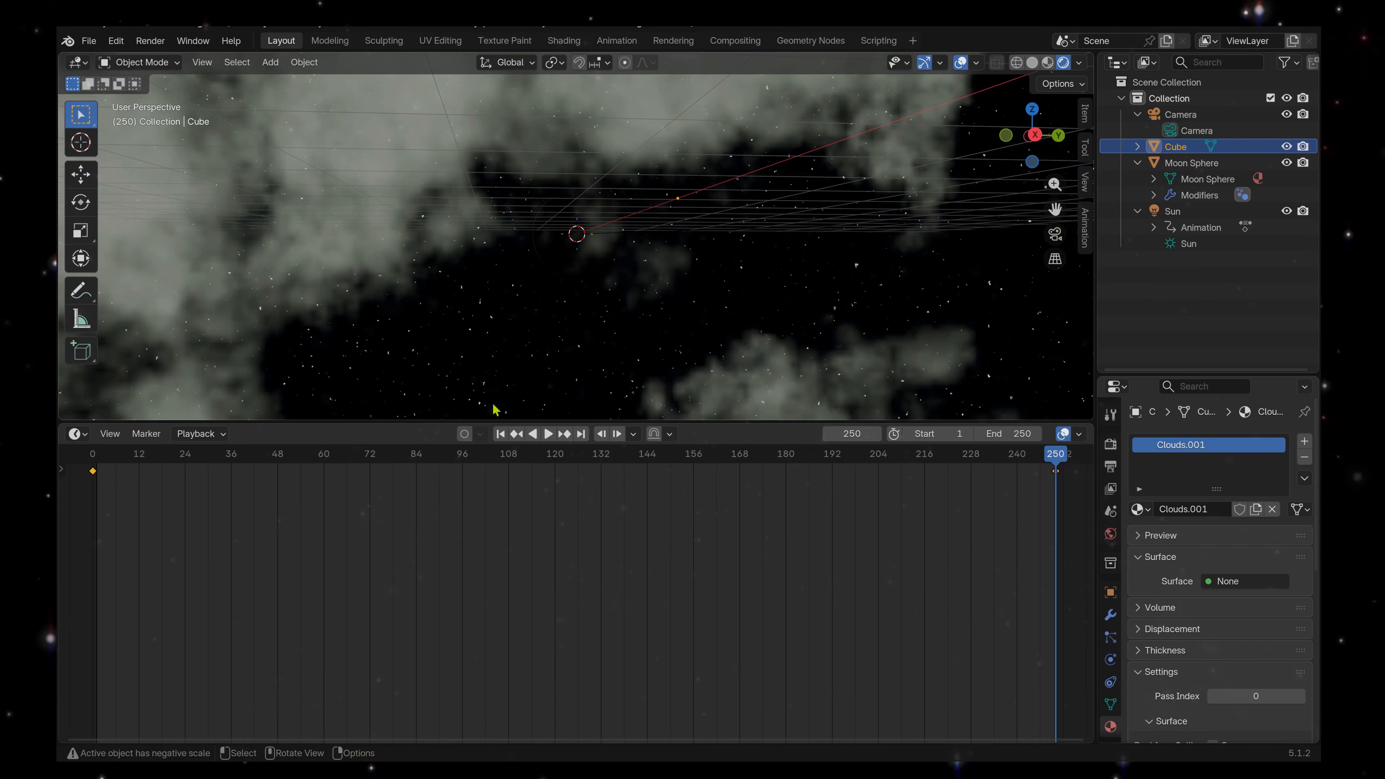
{"action": "left_click_drag", "start_coordinate": [421, 419], "coordinate": [498, 566]}
{"action": "left_click", "coordinate": [548, 576]}
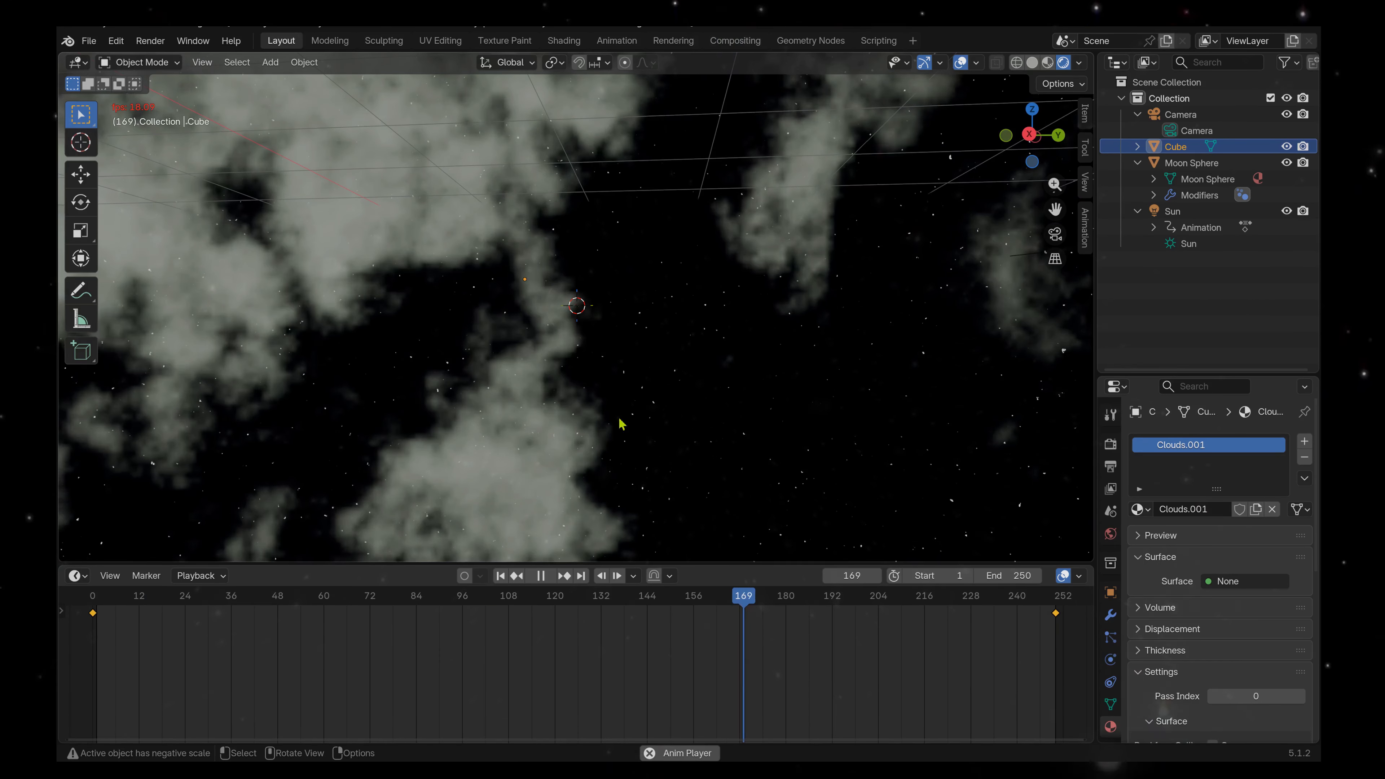
Make the lower editor taller again and change it back to the Shader Editor.
{"action": "left_click", "coordinate": [77, 575]}
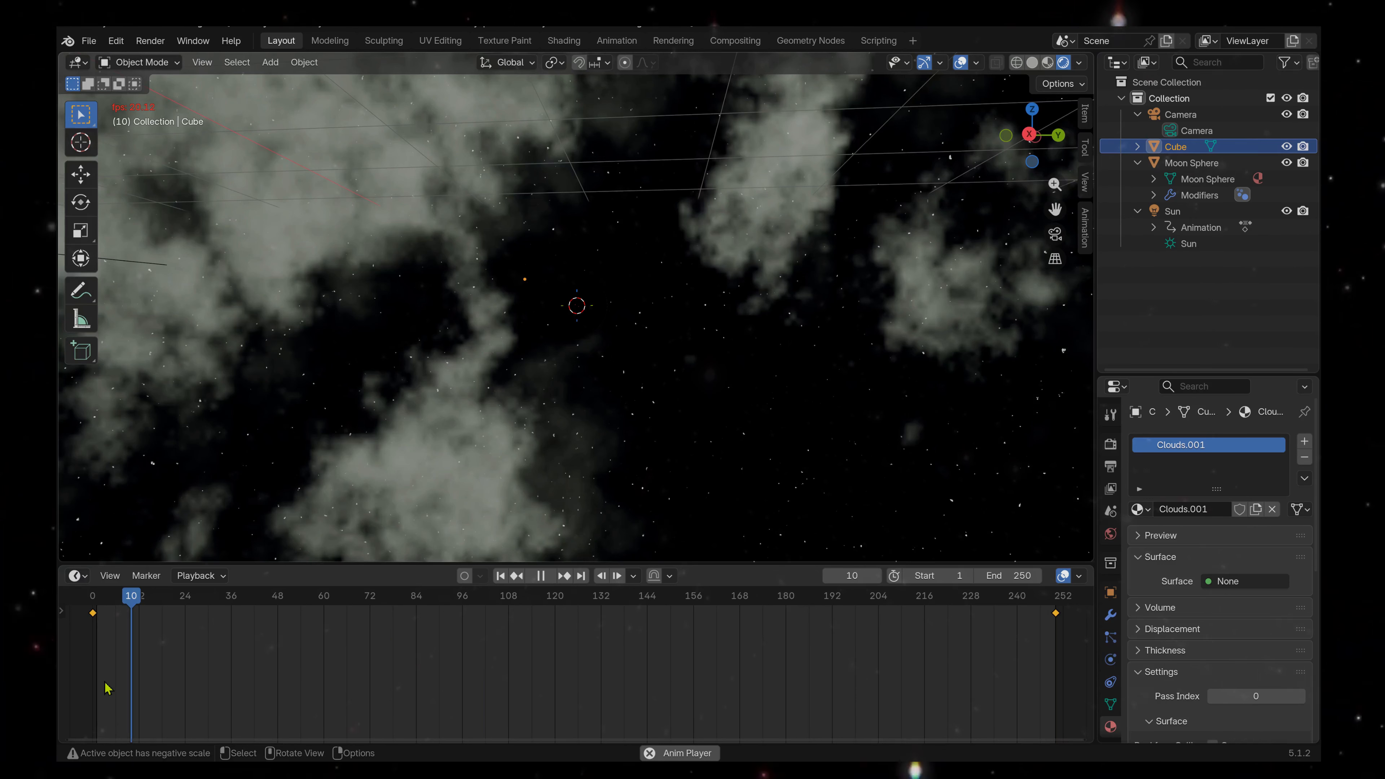
{"action": "left_click_drag", "start_coordinate": [140, 564], "coordinate": [173, 410]}
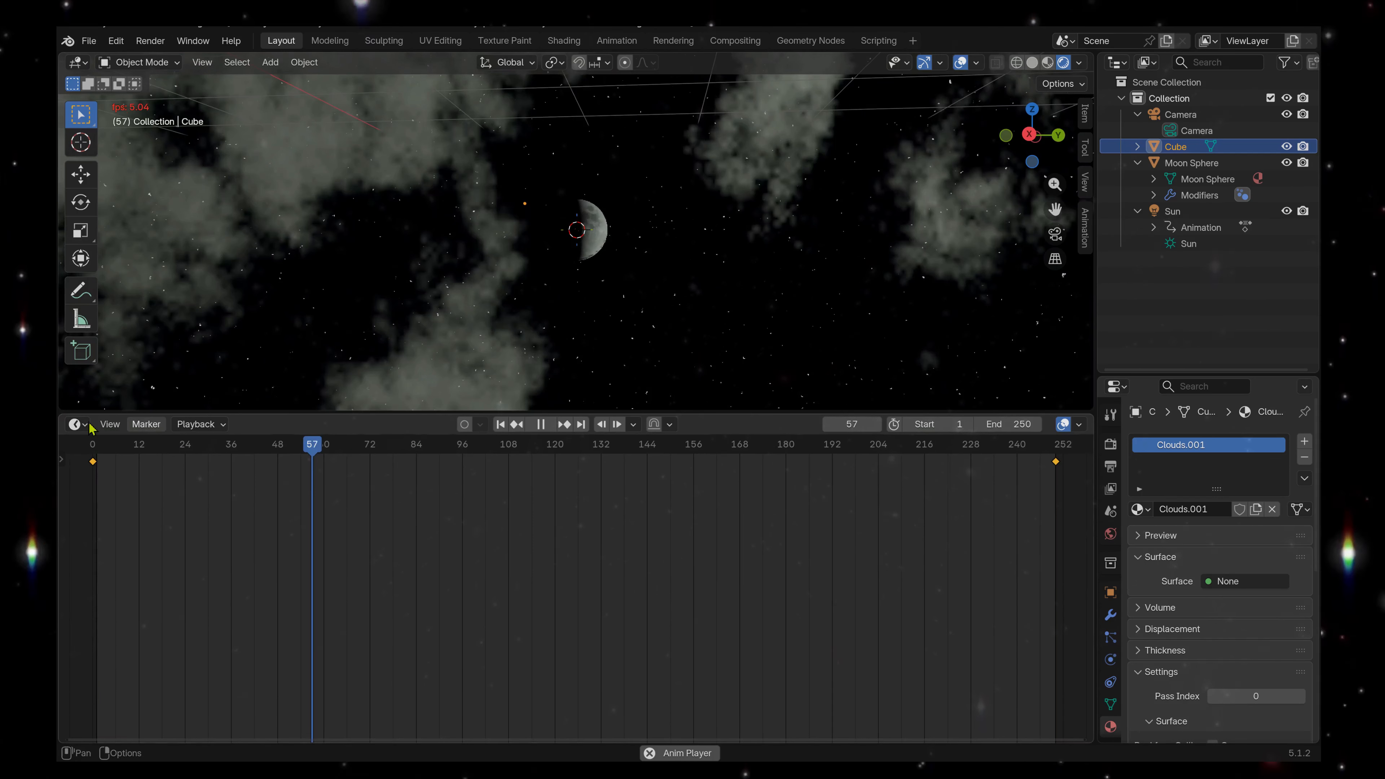
{"action": "left_click", "coordinate": [82, 425]}
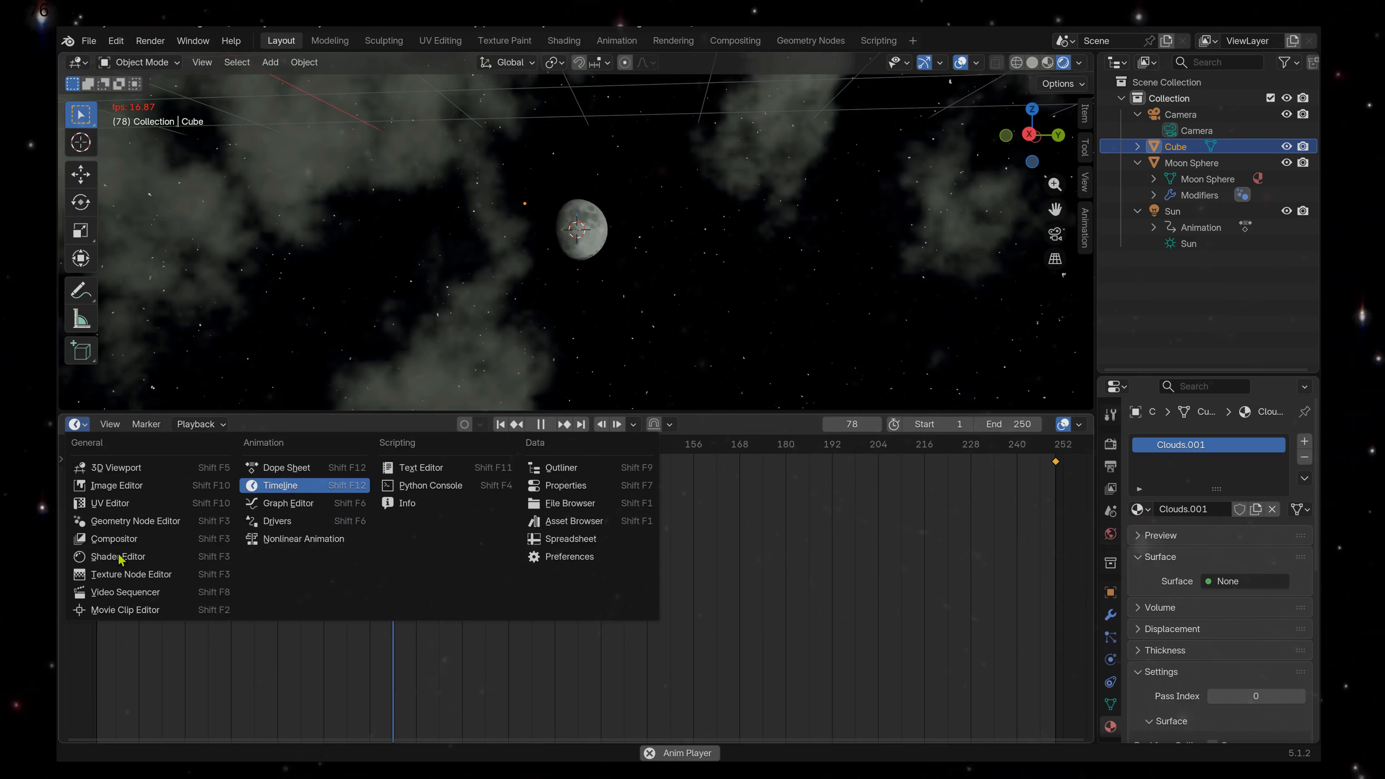
{"action": "left_click", "coordinate": [109, 559]}
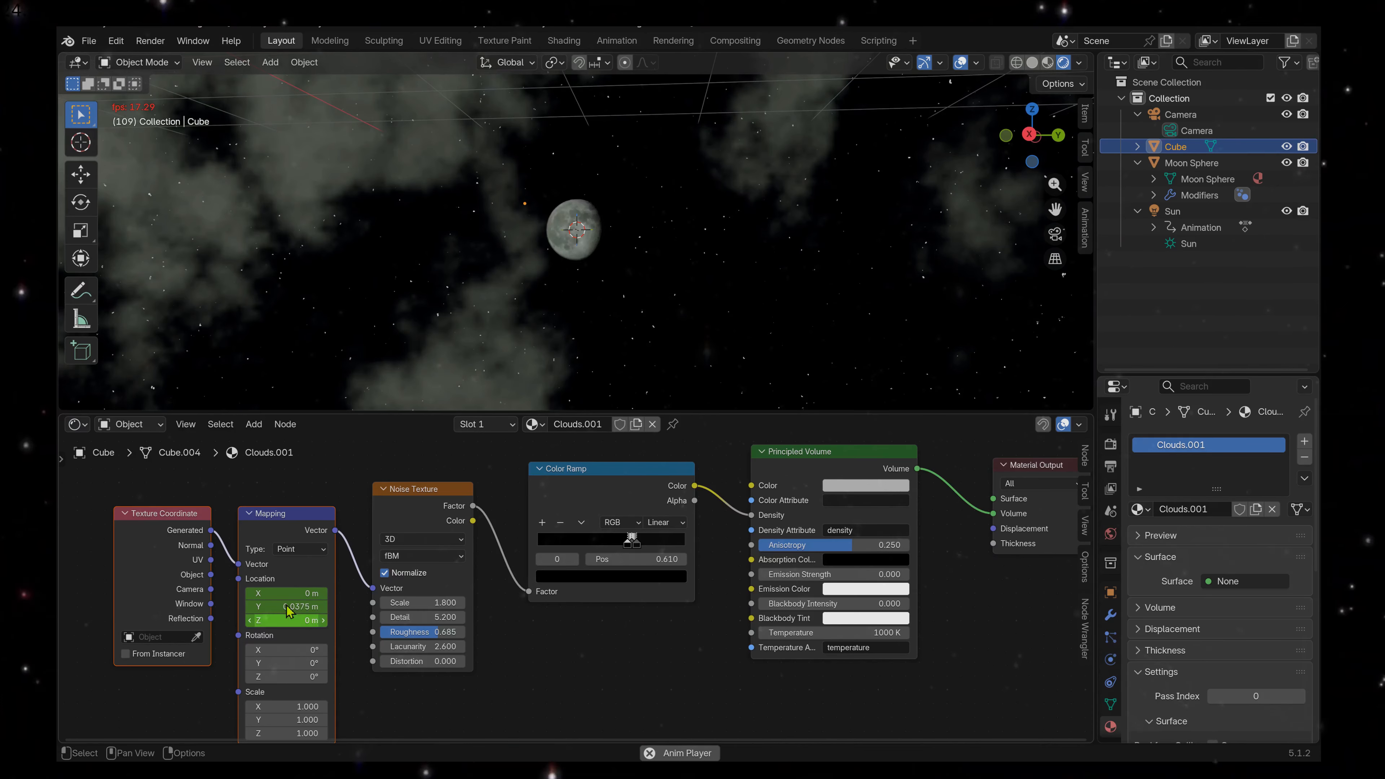
Return to the Timeline, stop the playback and move the playhead to frame 250.
{"action": "left_click", "coordinate": [77, 424]}
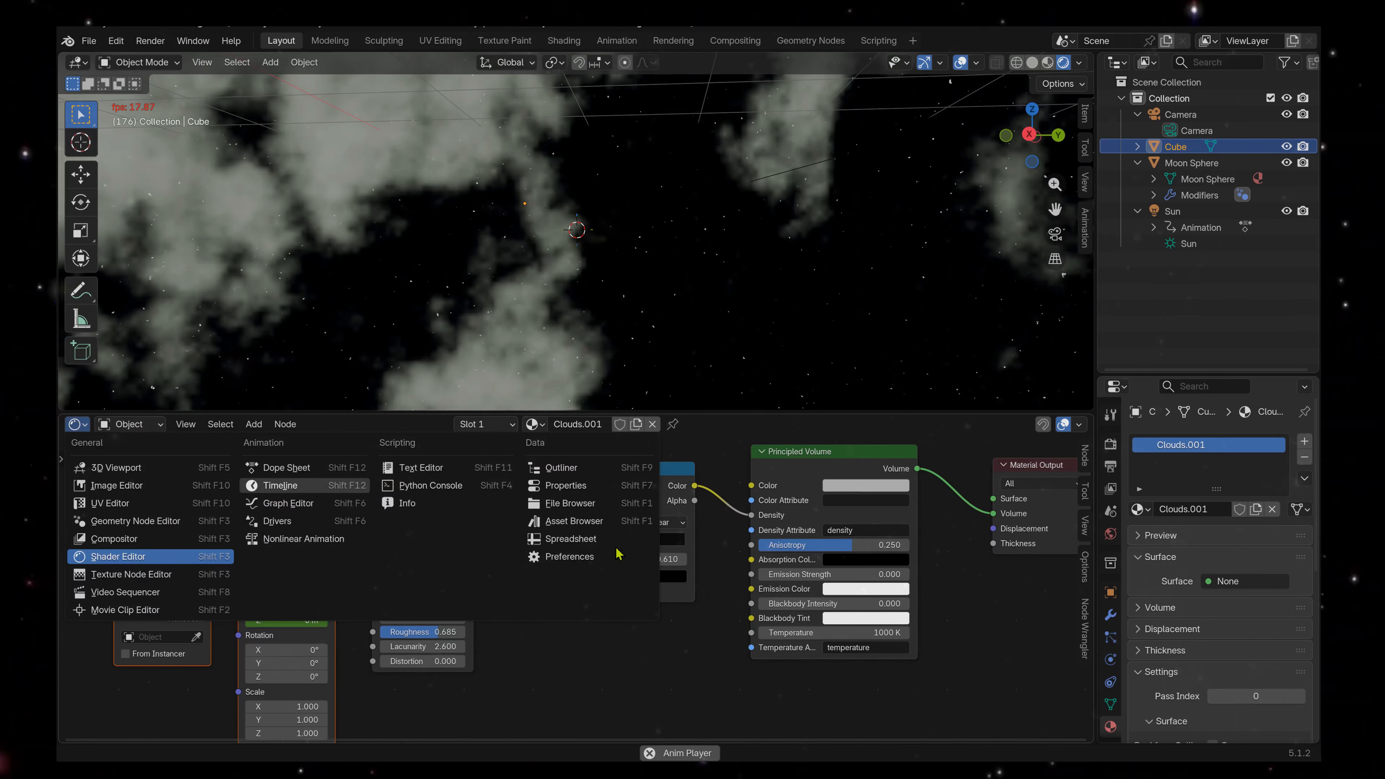
{"action": "left_click", "coordinate": [280, 485]}
{"action": "key", "text": "space"}
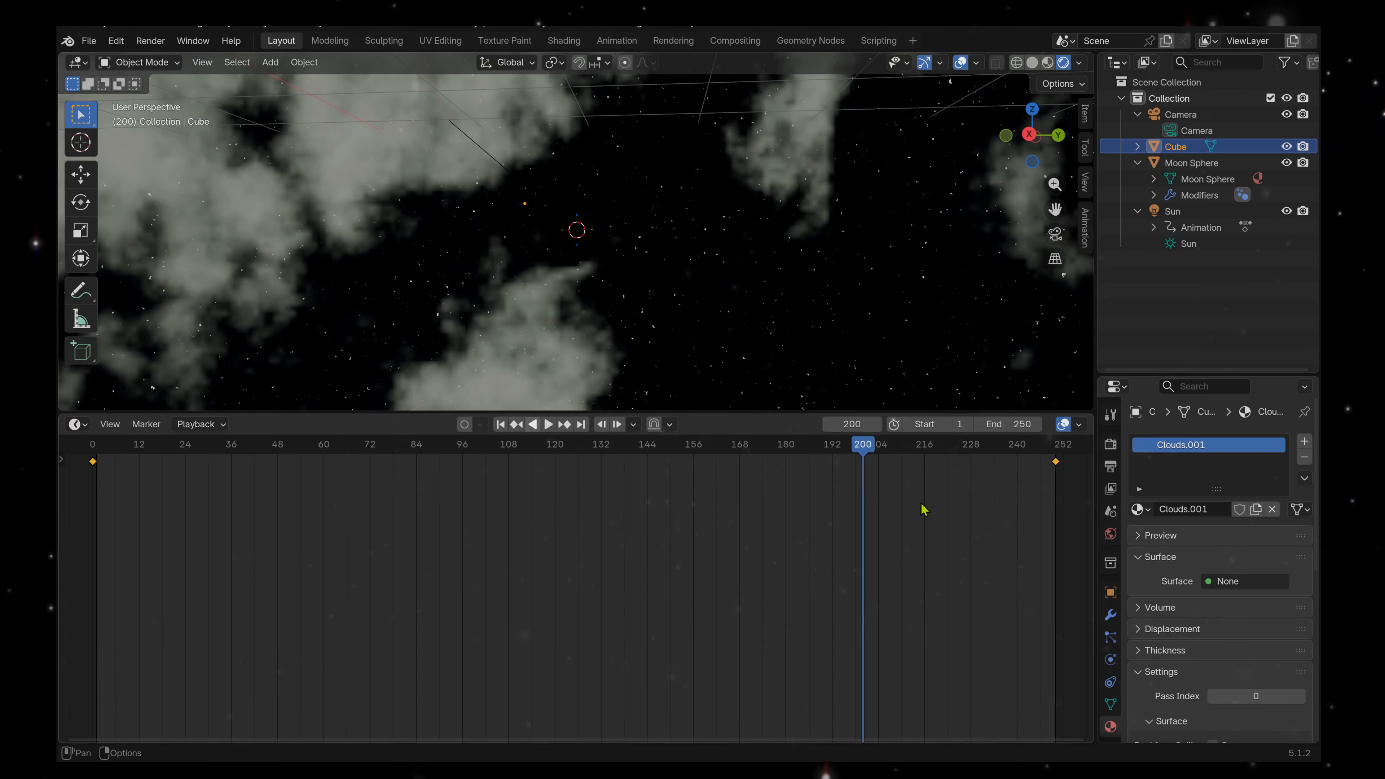
{"action": "left_click", "coordinate": [1055, 463]}
{"action": "left_click_drag", "start_coordinate": [868, 448], "coordinate": [1058, 480]}
In the Shader Editor, set the Mapping node's Y location to -0.3 m and keyframe its Location at frame 250.
{"action": "left_click", "coordinate": [82, 426]}
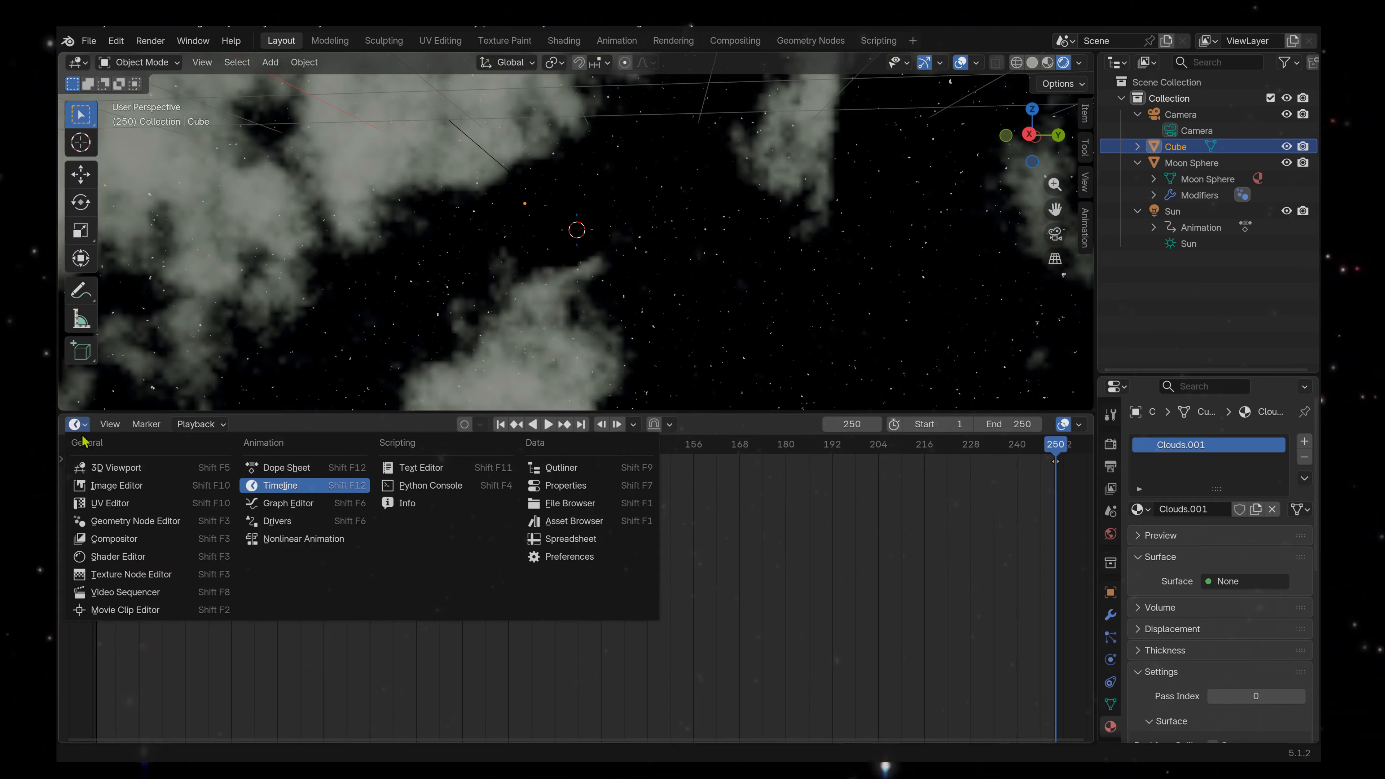
{"action": "left_click", "coordinate": [117, 578]}
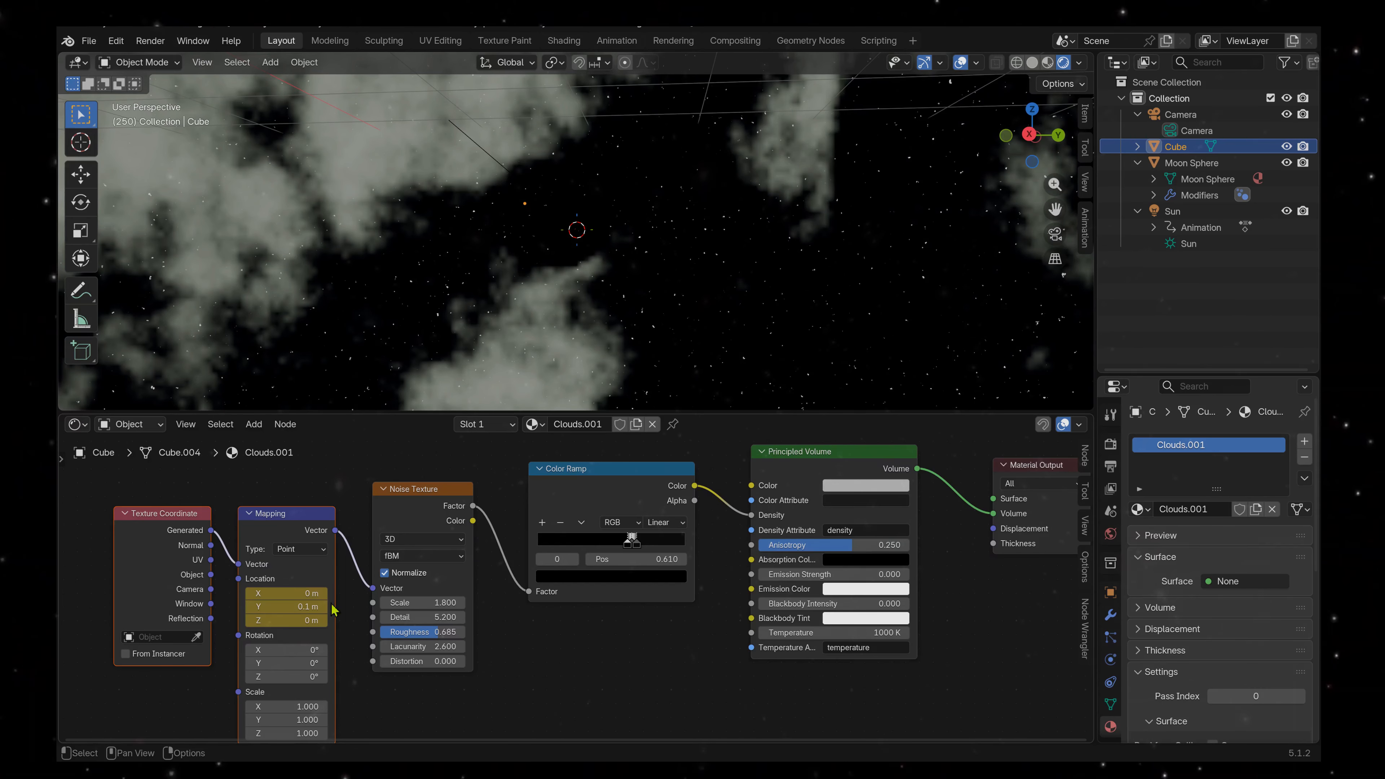
{"action": "left_click_drag", "start_coordinate": [324, 615], "coordinate": [306, 606]}
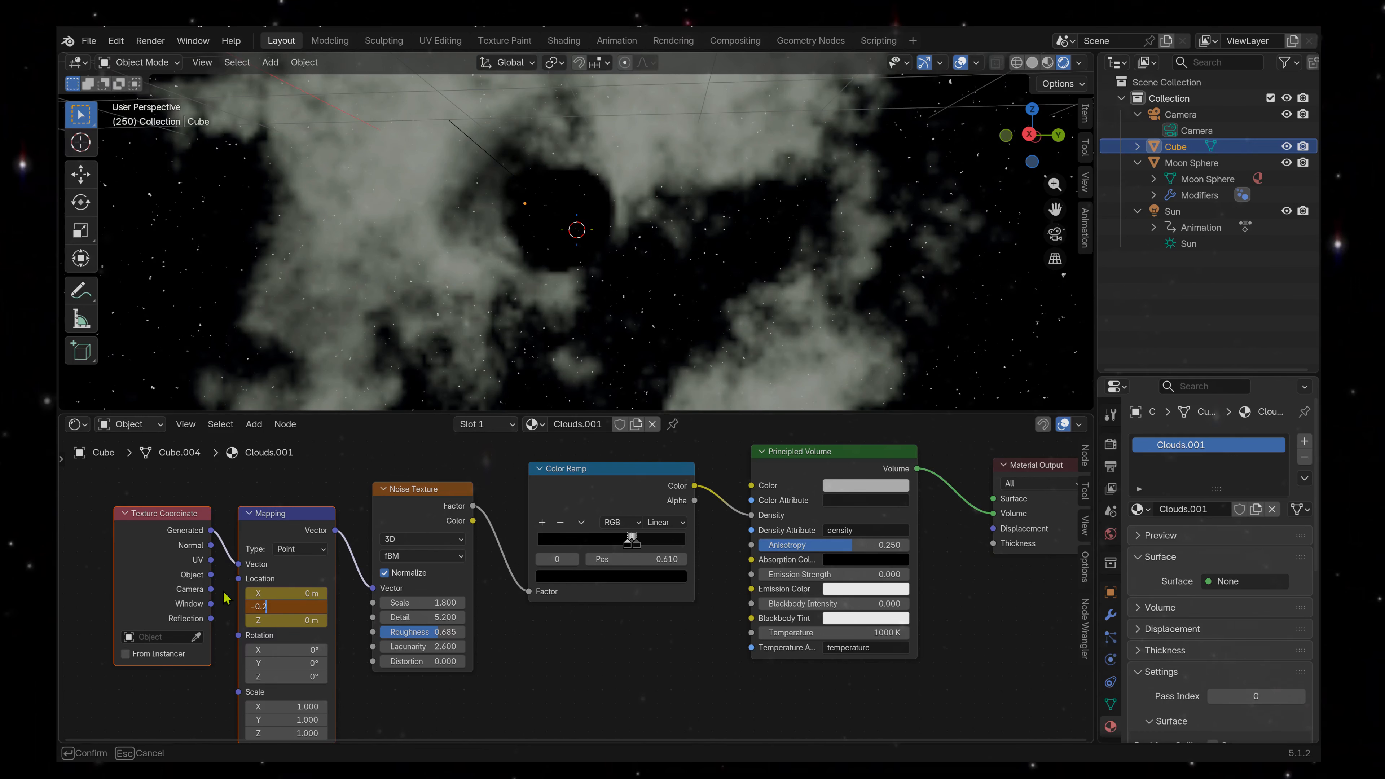
{"action": "key", "text": "Return"}
{"action": "left_click", "coordinate": [251, 607]}
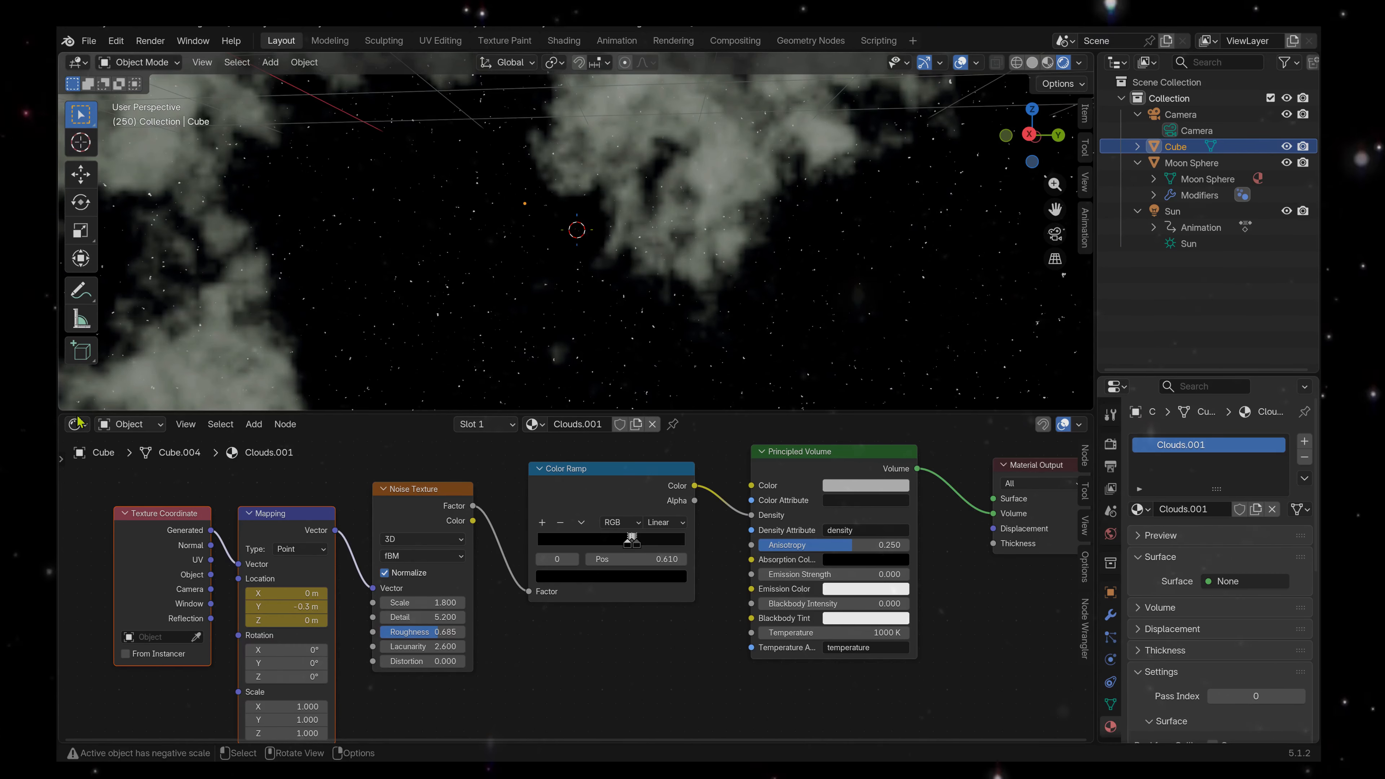
Play the animation from the Timeline to check the cloud speed, then pause it.
{"action": "left_click", "coordinate": [82, 428]}
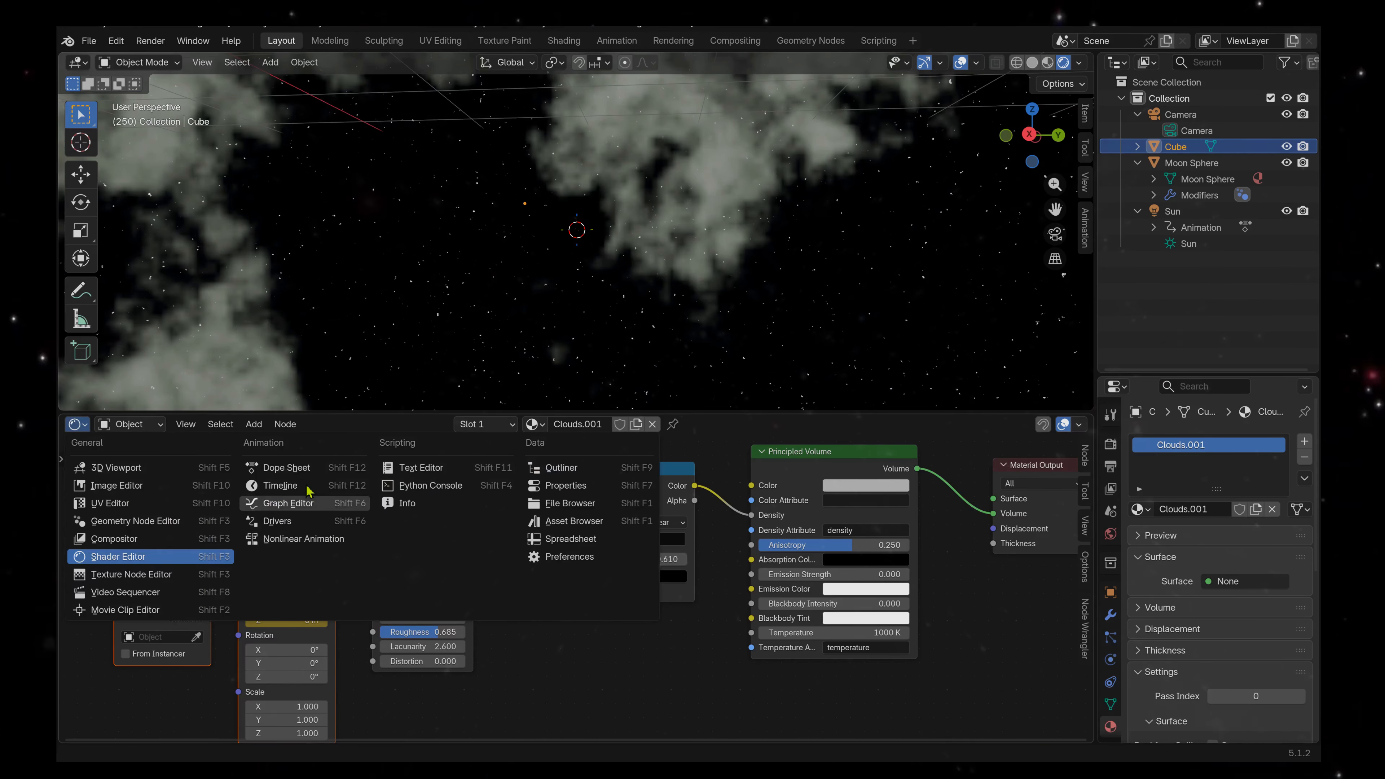
{"action": "left_click", "coordinate": [295, 486]}
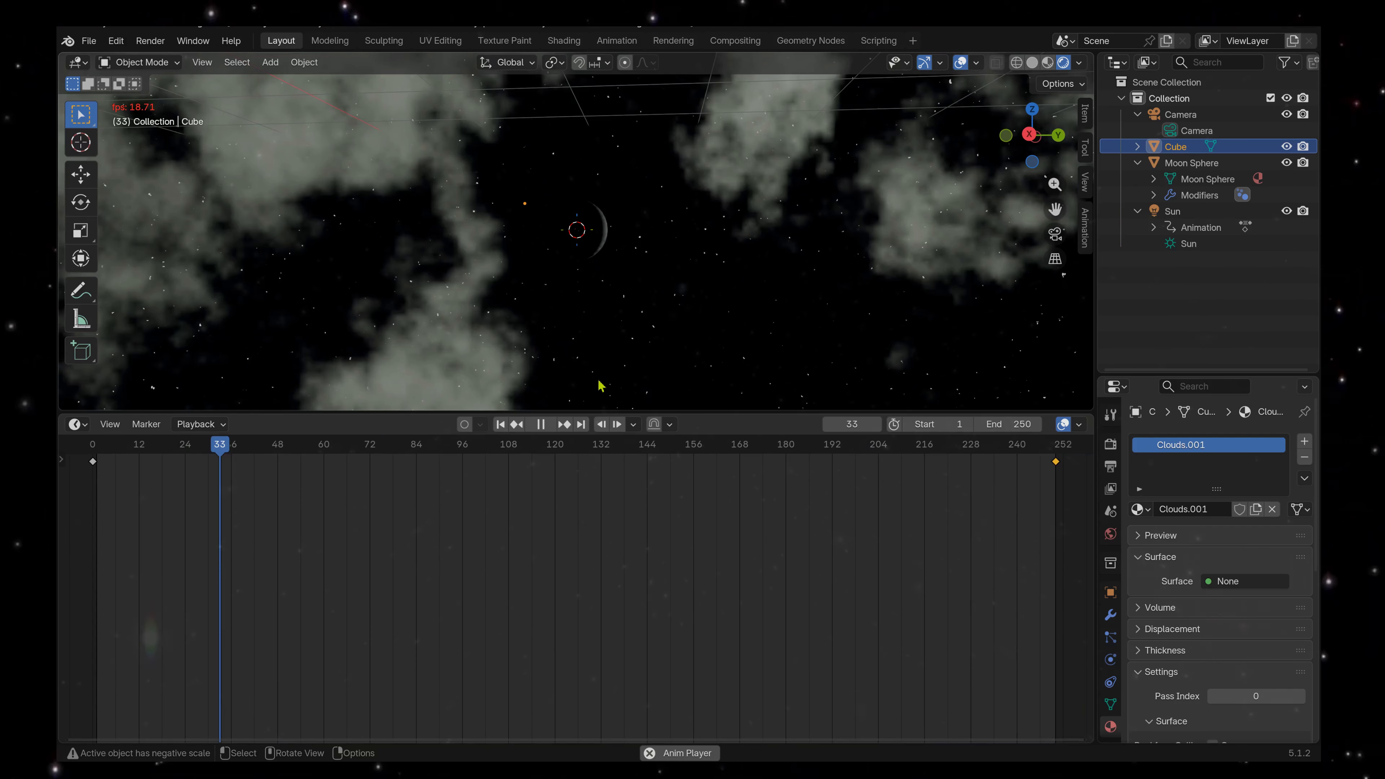
{"action": "left_click", "coordinate": [541, 424]}
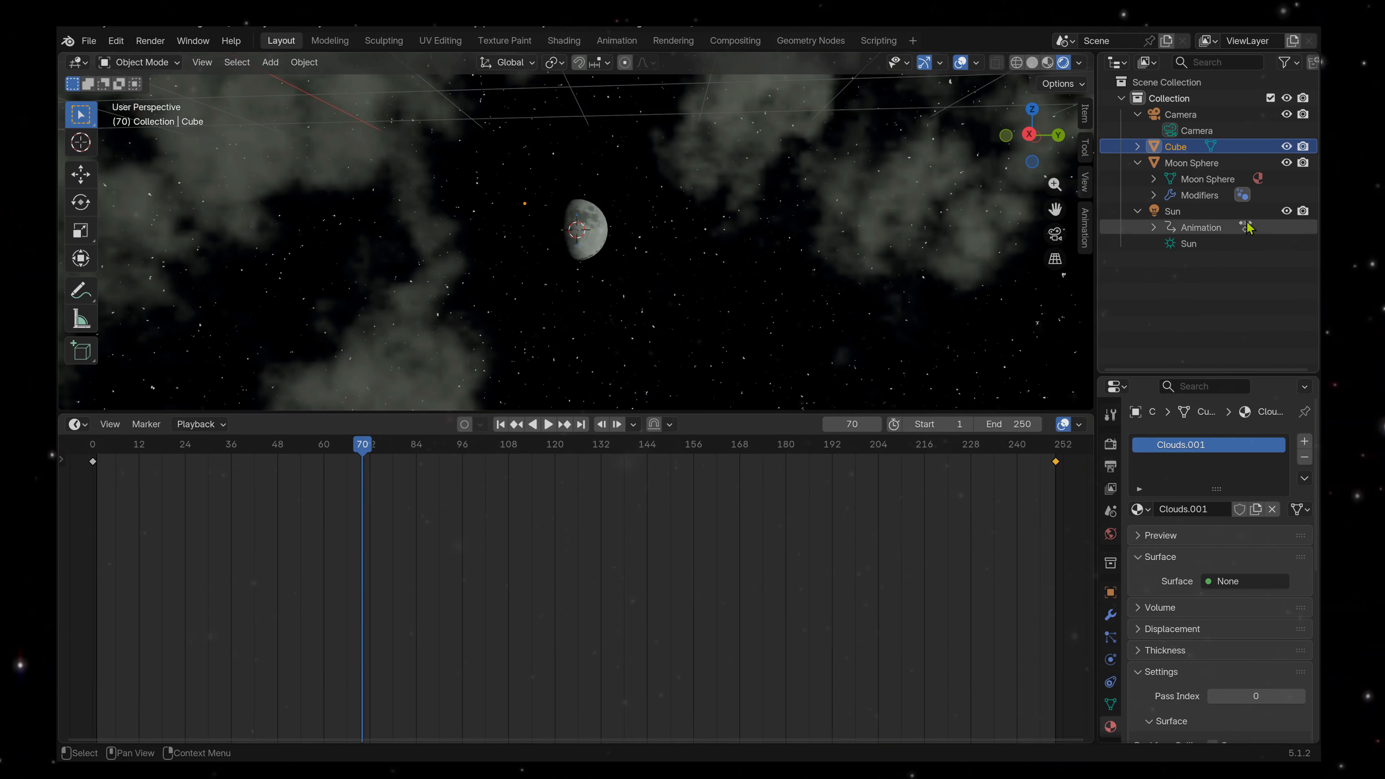
Select the Sun light and show its transform values and its keyframes in the Timeline.
{"action": "left_click", "coordinate": [1211, 246]}
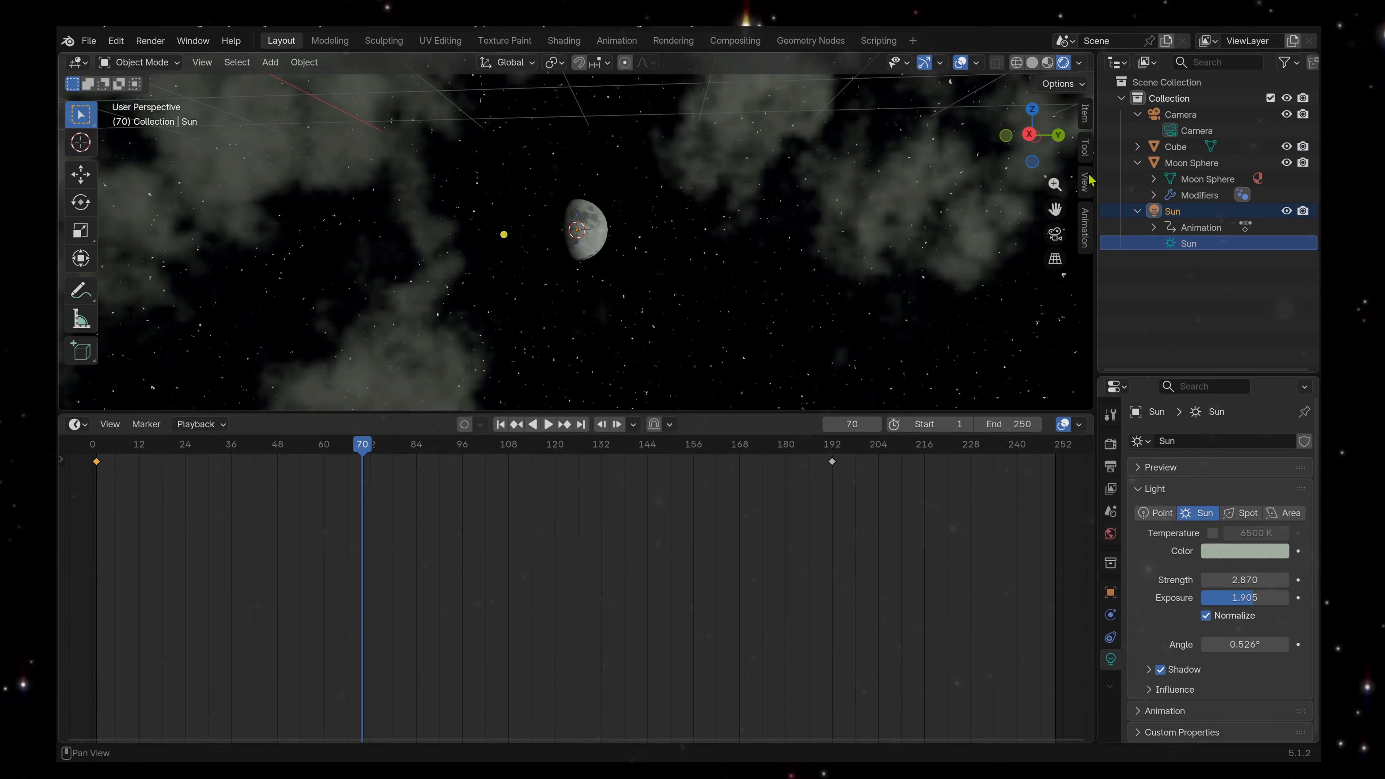
{"action": "left_click", "coordinate": [1085, 117]}
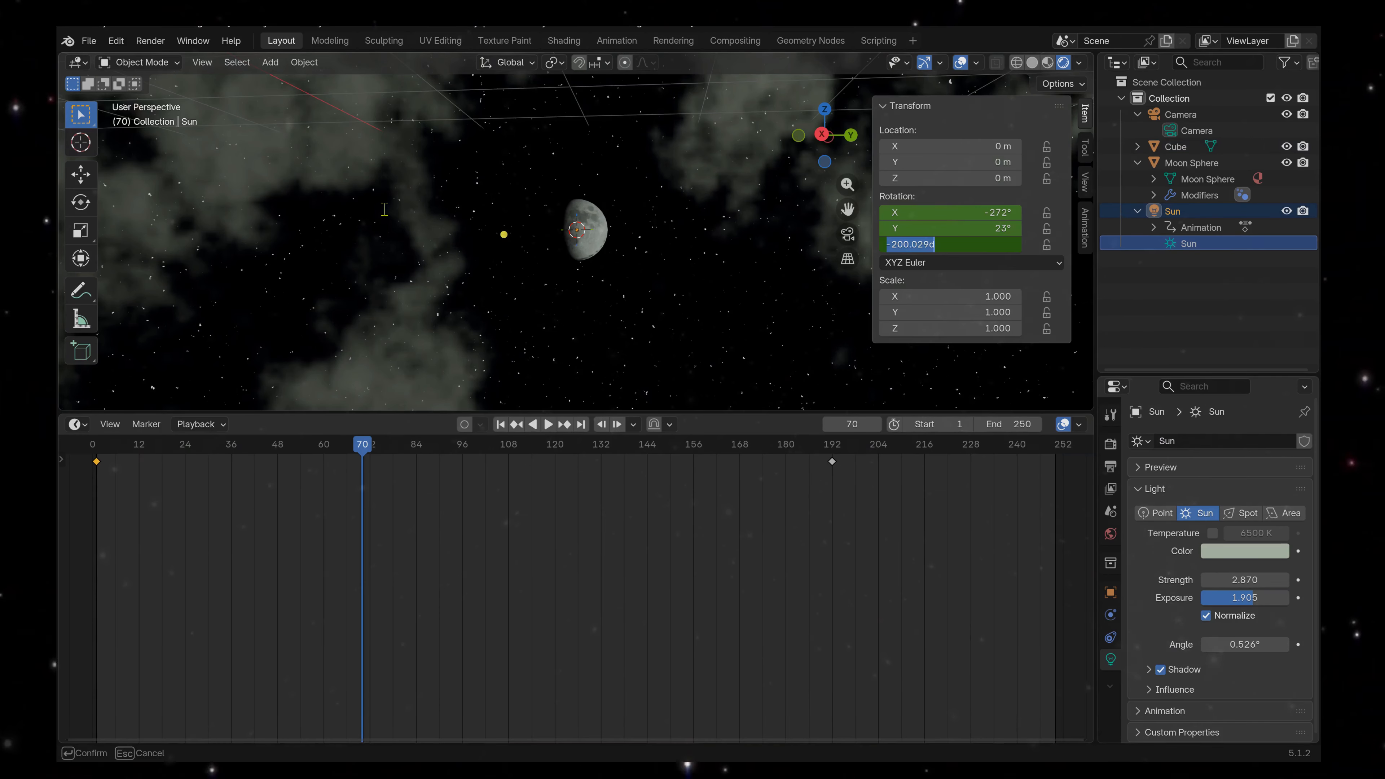
{"action": "left_click", "coordinate": [97, 461]}
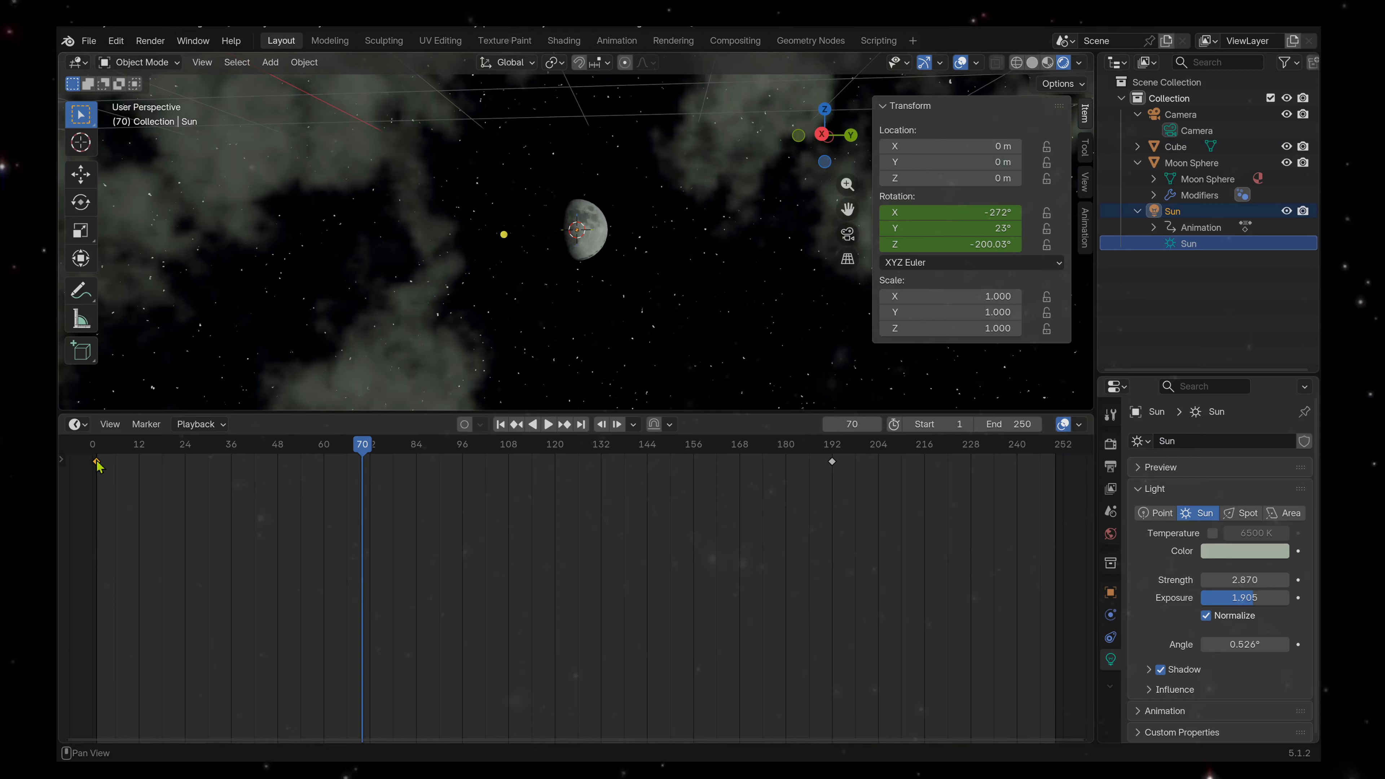
{"action": "right_click", "coordinate": [97, 466]}
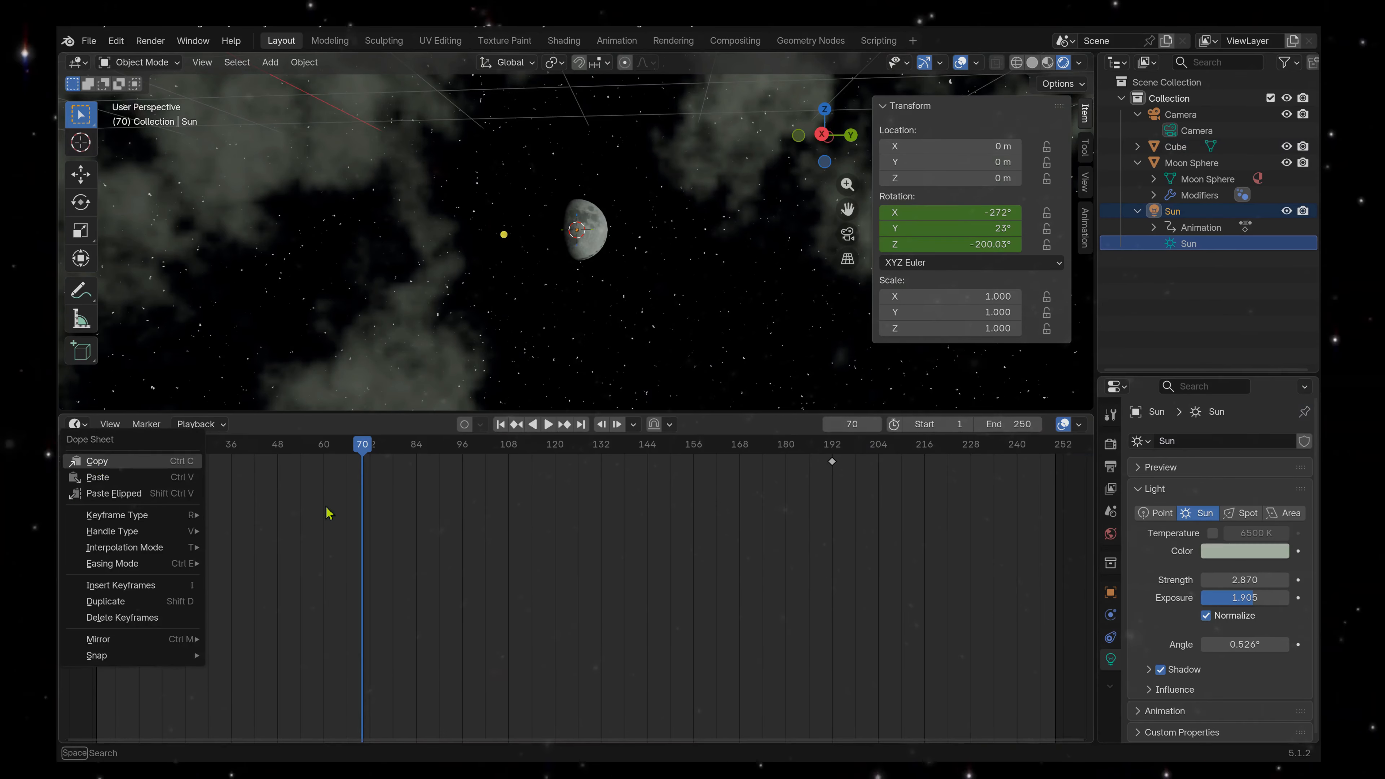
Move the playhead to frame 1 and delete the Sun's rotation keyframes there.
{"action": "left_click_drag", "start_coordinate": [228, 443], "coordinate": [91, 457]}
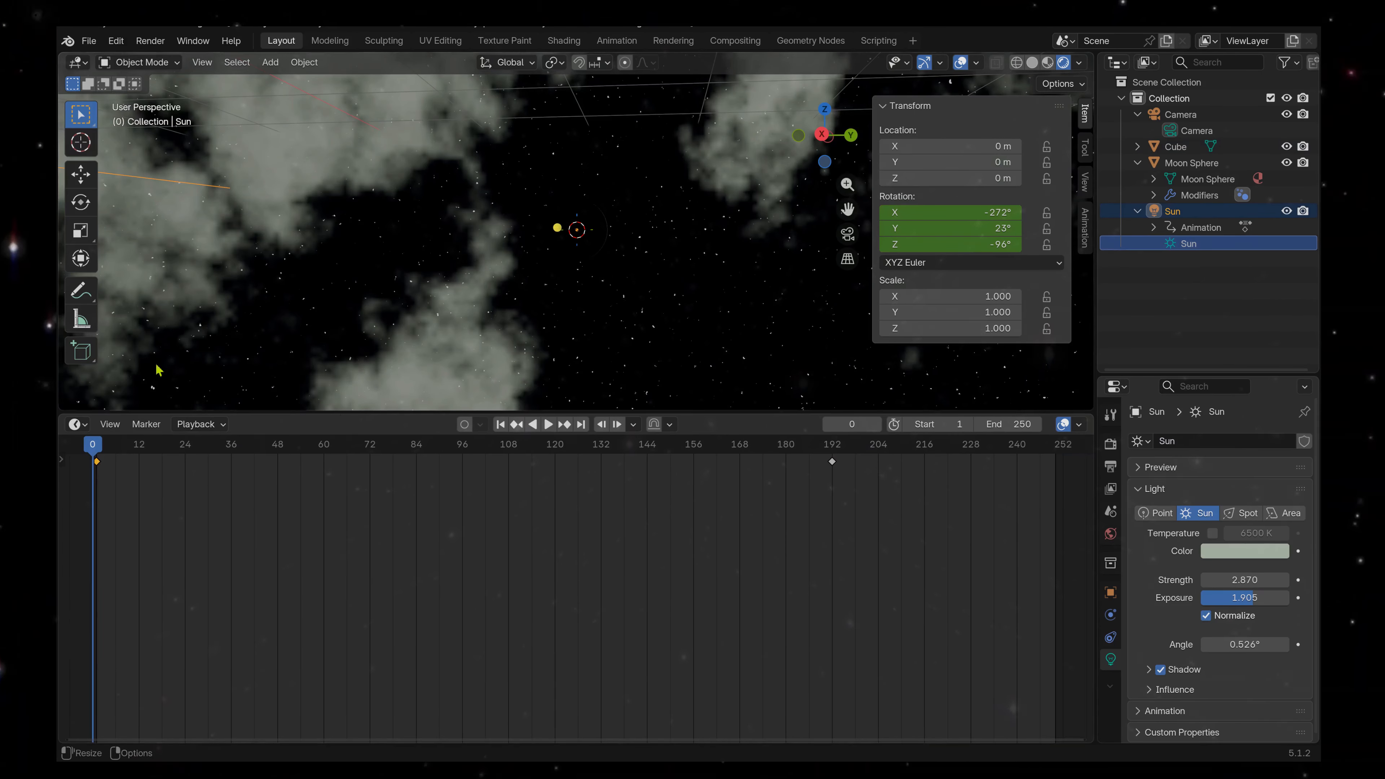
{"action": "left_click", "coordinate": [98, 448]}
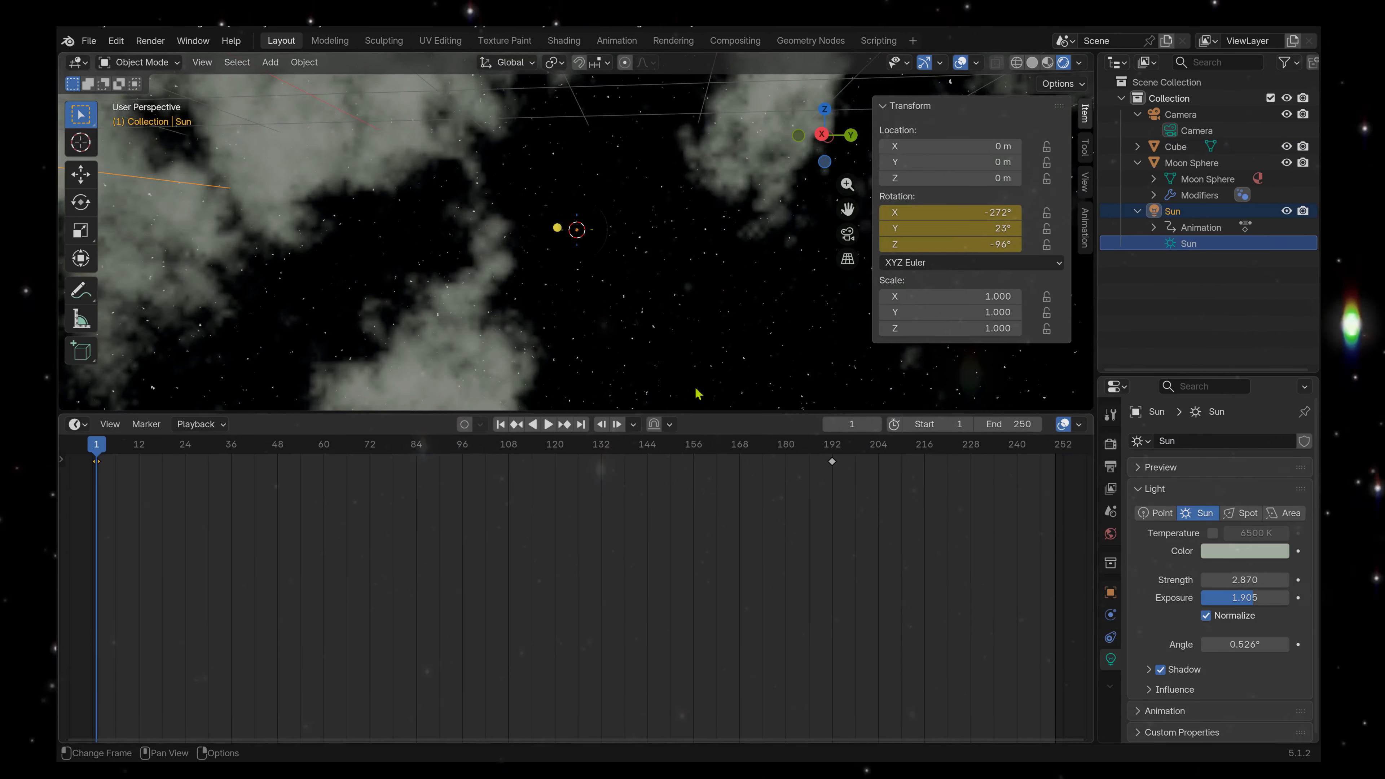
{"action": "right_click", "coordinate": [960, 244]}
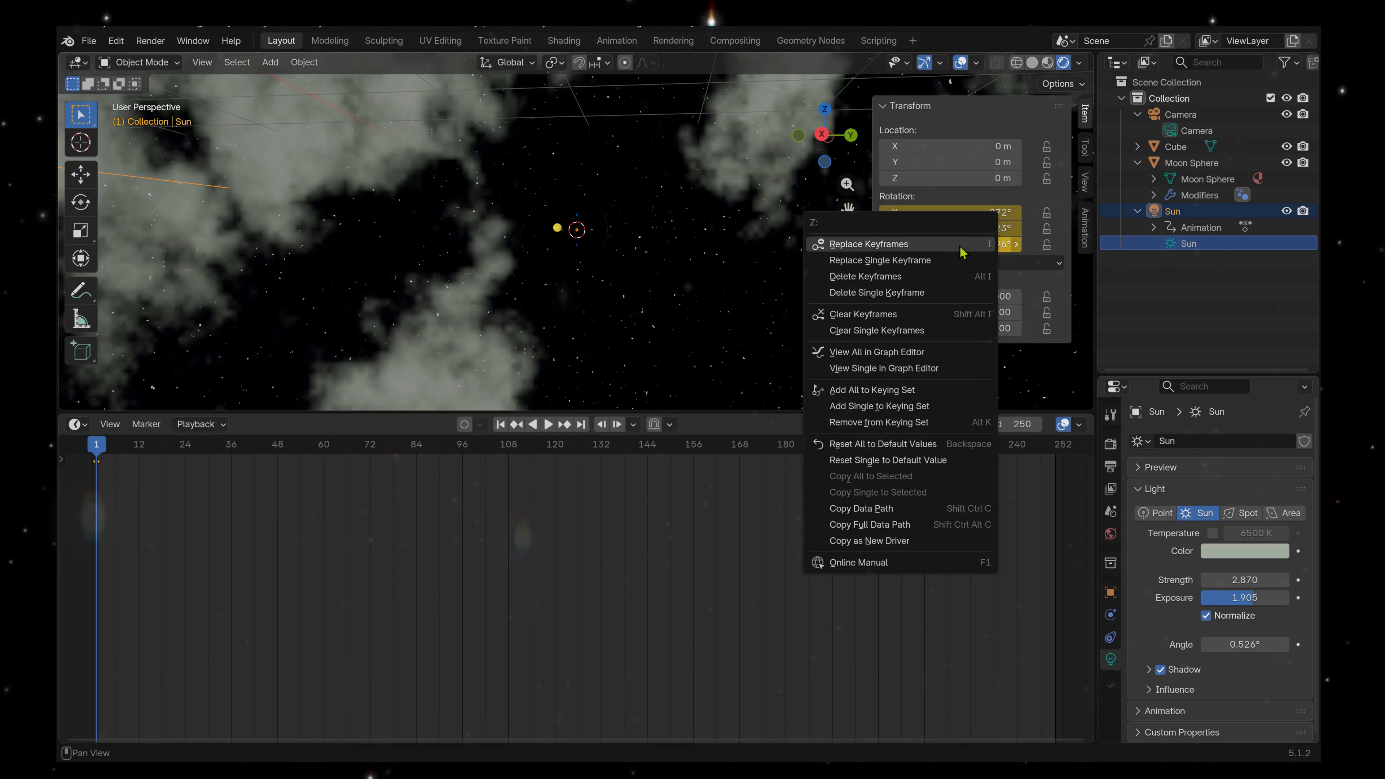
{"action": "left_click", "coordinate": [942, 279]}
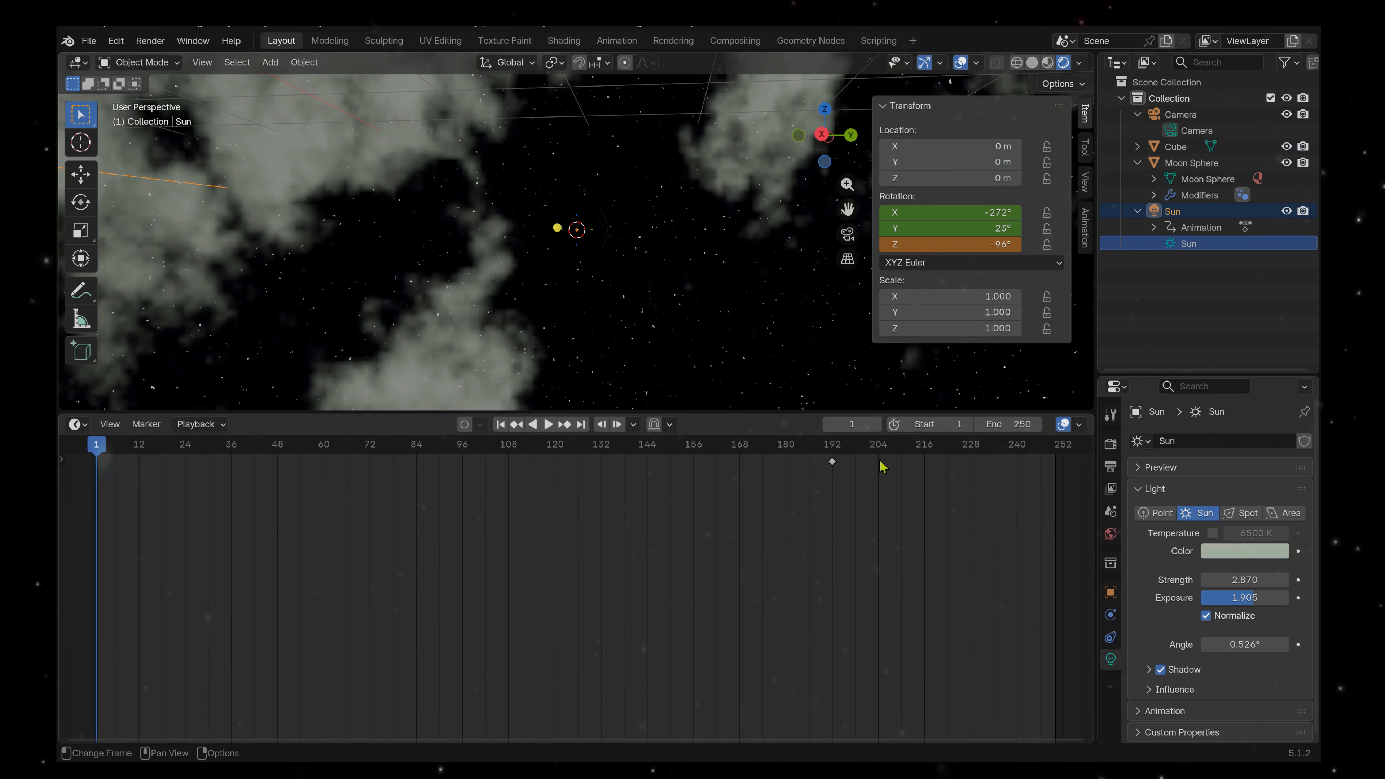
Move the playhead to frame 192 and delete the Sun's remaining rotation keyframes.
{"action": "right_click", "coordinate": [832, 467]}
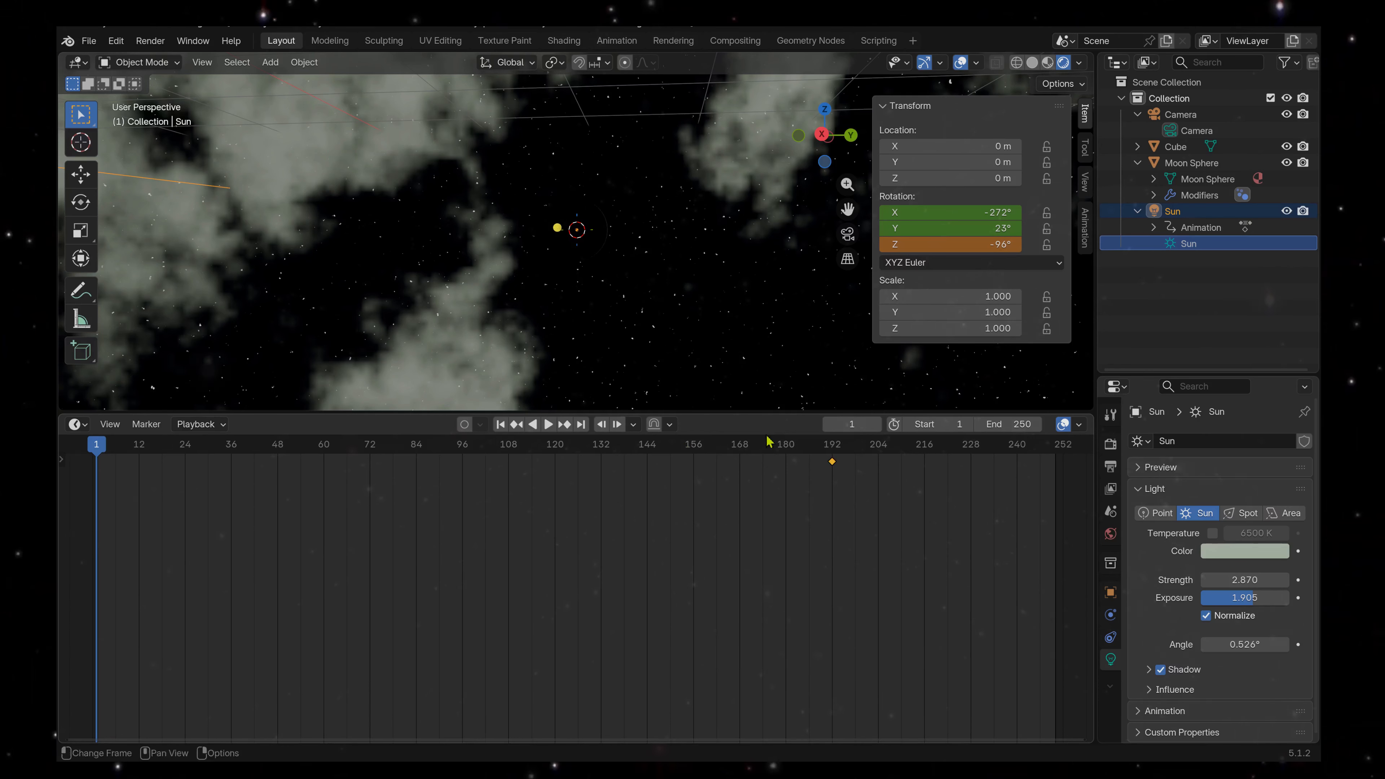
{"action": "left_click", "coordinate": [835, 448]}
{"action": "key", "text": "space"}
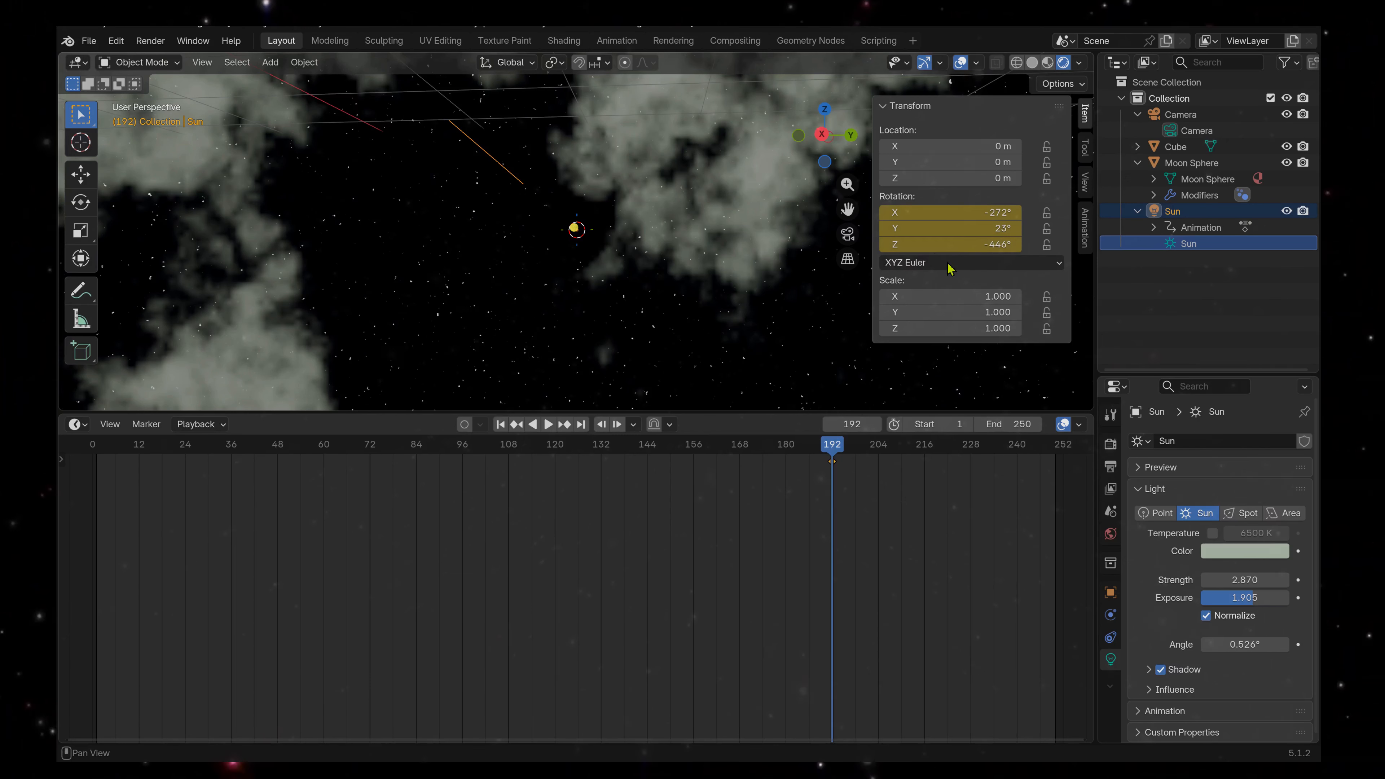
{"action": "right_click", "coordinate": [948, 250]}
{"action": "left_click", "coordinate": [949, 251]}
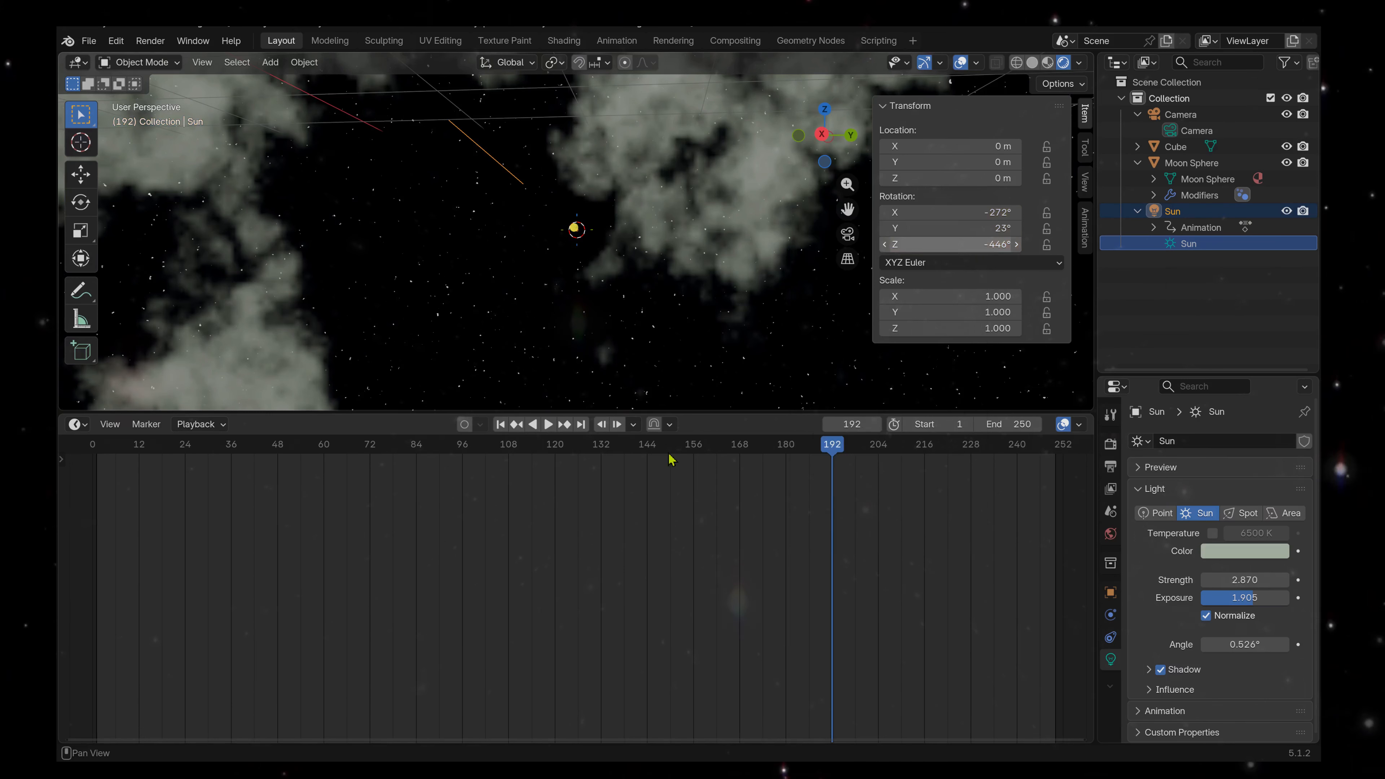
Set the Sun's Z rotation to -300° and play the animation to check how the moon is lit.
{"action": "left_click_drag", "start_coordinate": [981, 244], "coordinate": [1055, 244]}
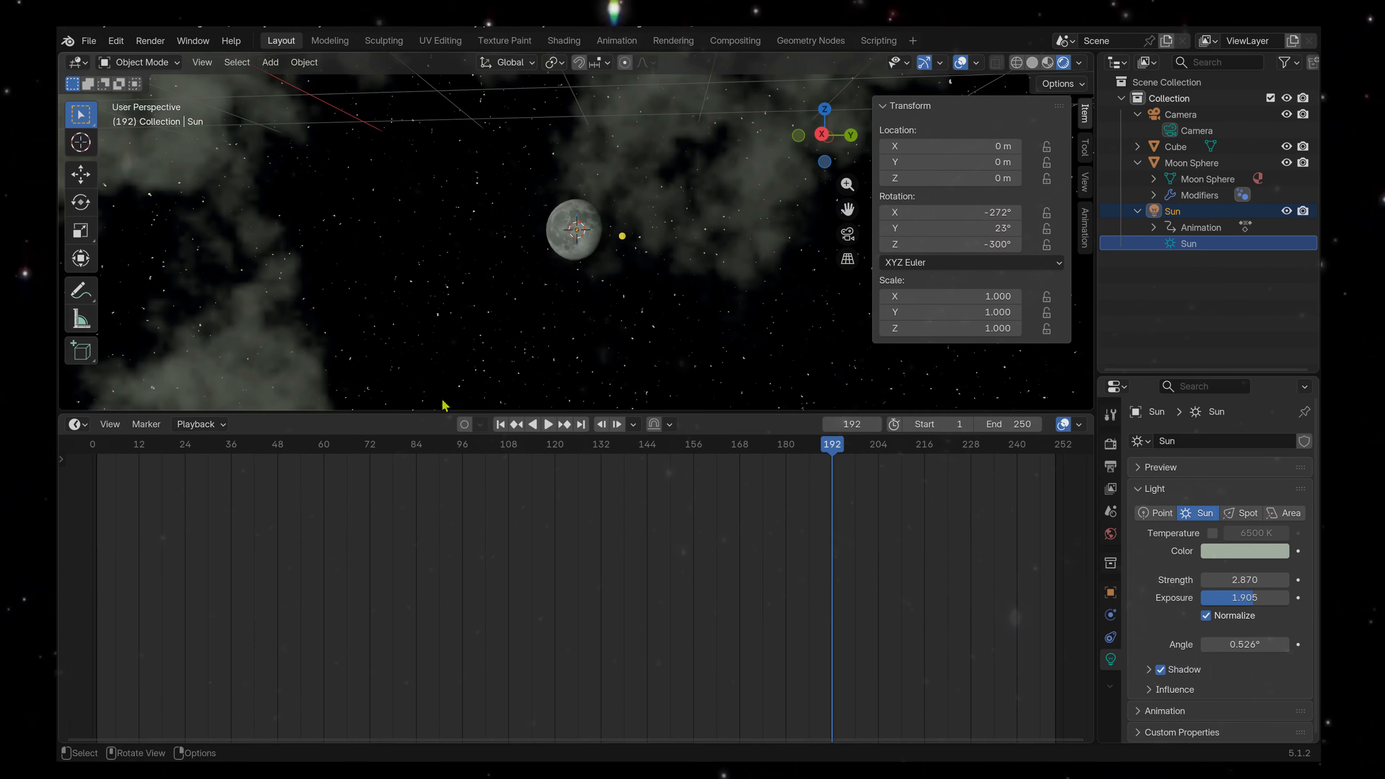
{"action": "left_click", "coordinate": [538, 426]}
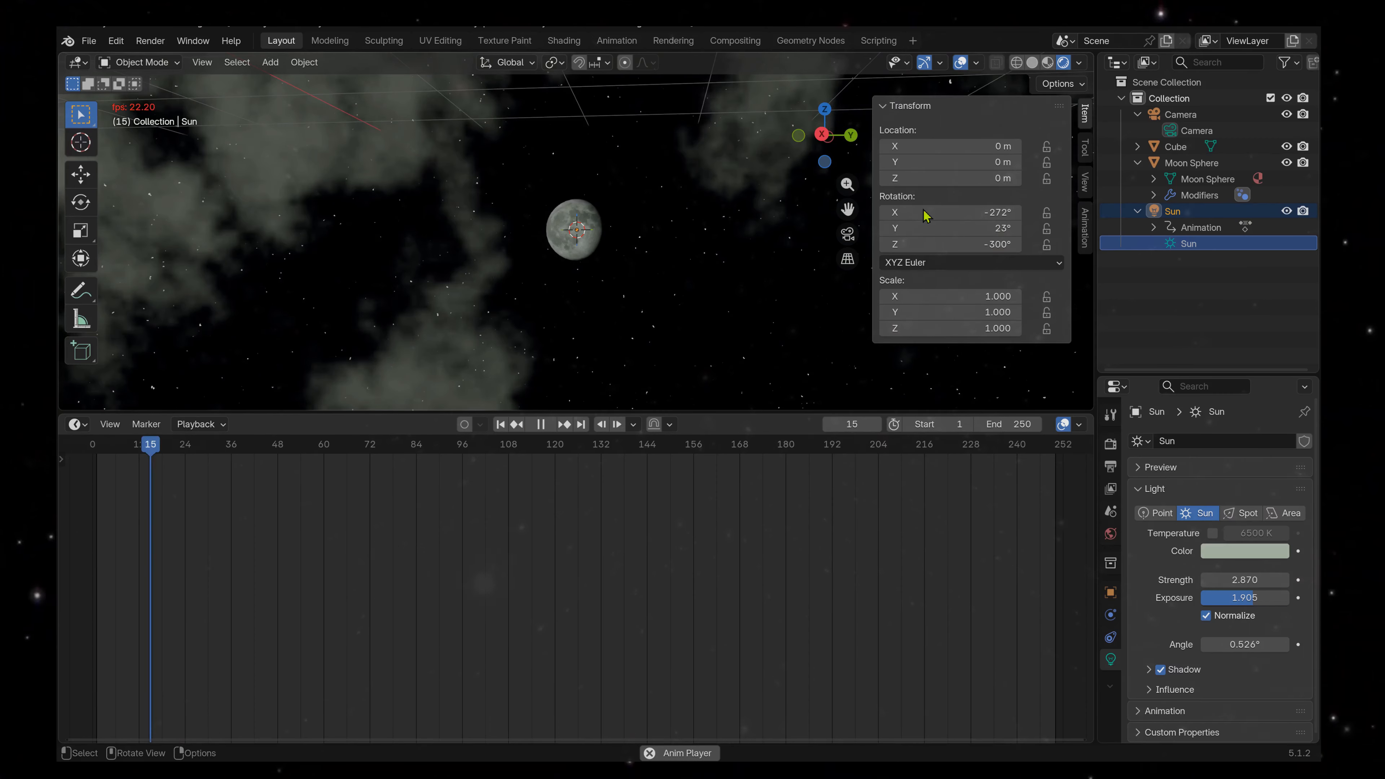
{"action": "left_click", "coordinate": [1085, 115]}
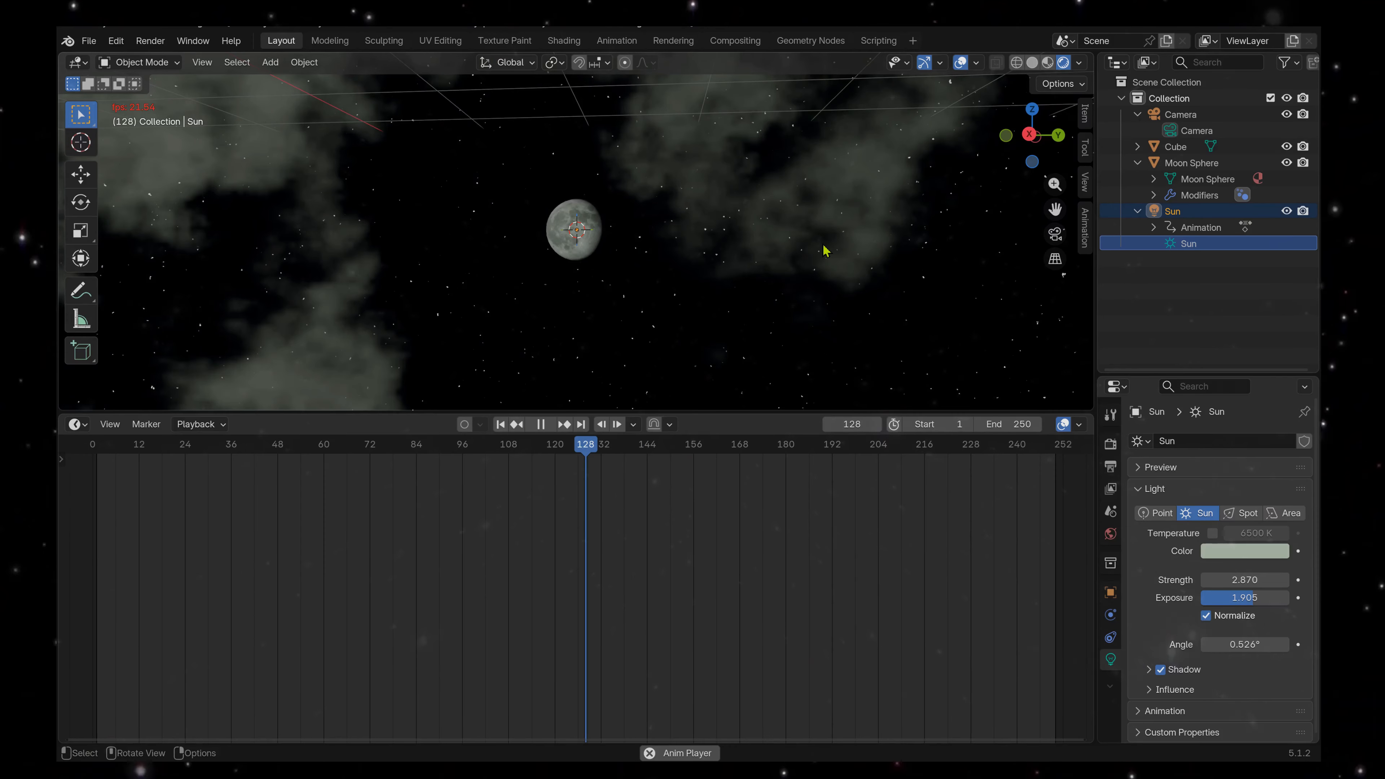
Frame the moon and clouds in the camera view with the view locks To 3D Cursor and Camera to View enabled.
{"action": "left_click", "coordinate": [1086, 187]}
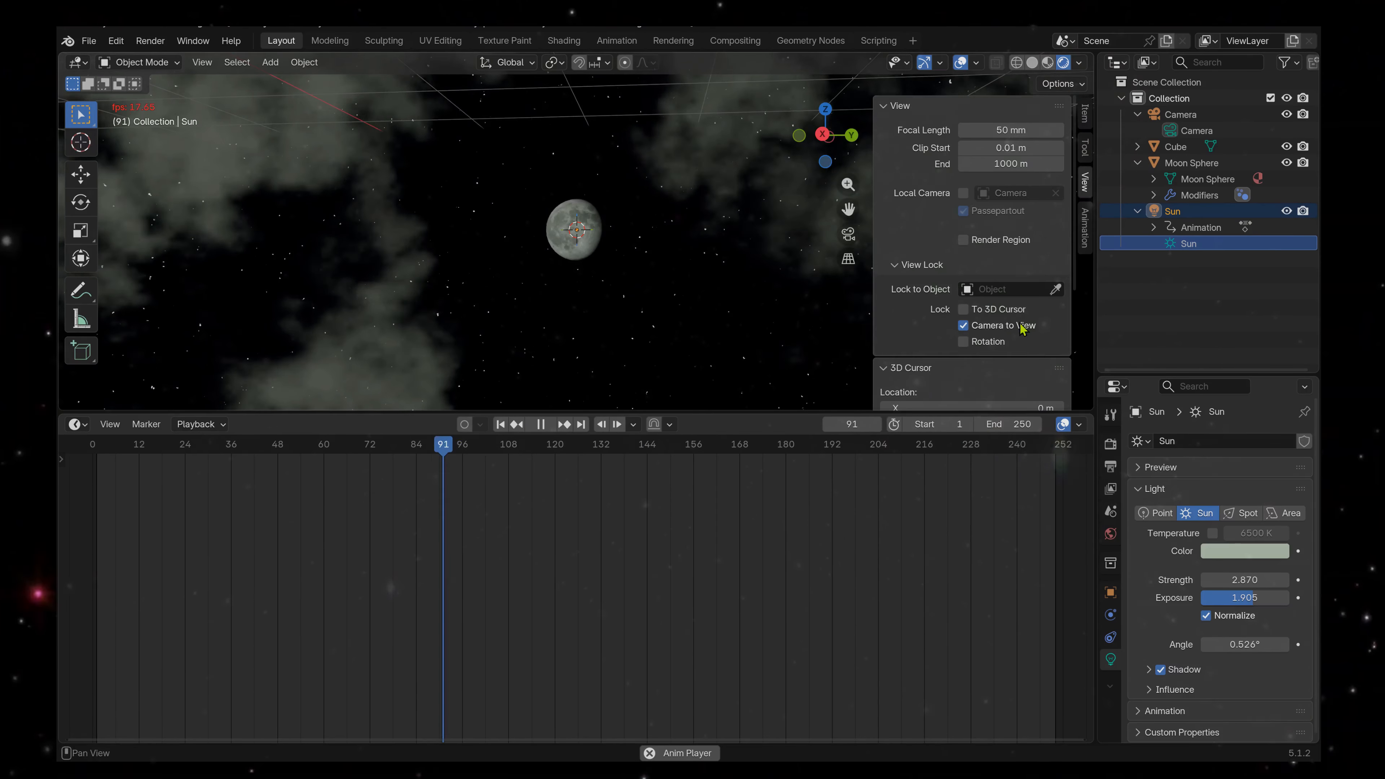
{"action": "left_click", "coordinate": [656, 281]}
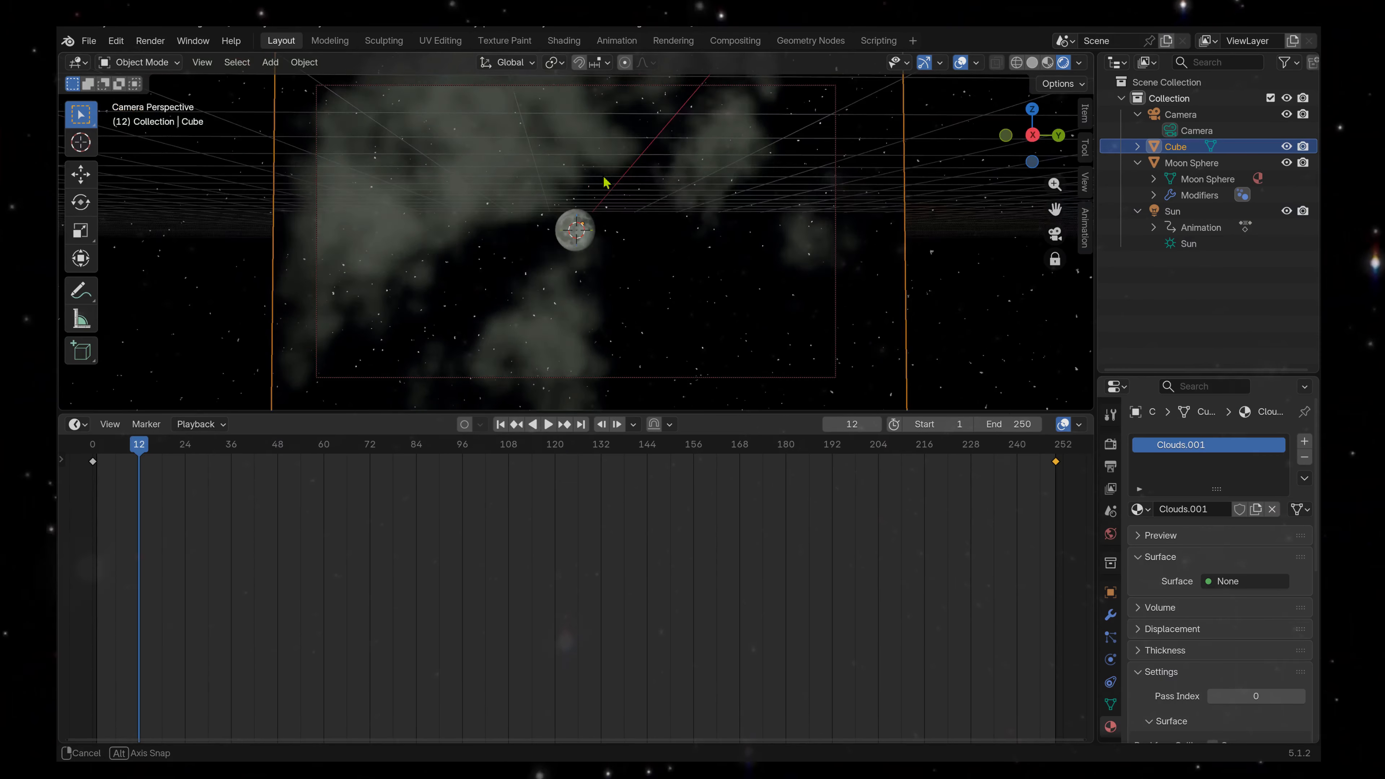
{"action": "middle_click_drag", "start_coordinate": [604, 182], "coordinate": [588, 234]}
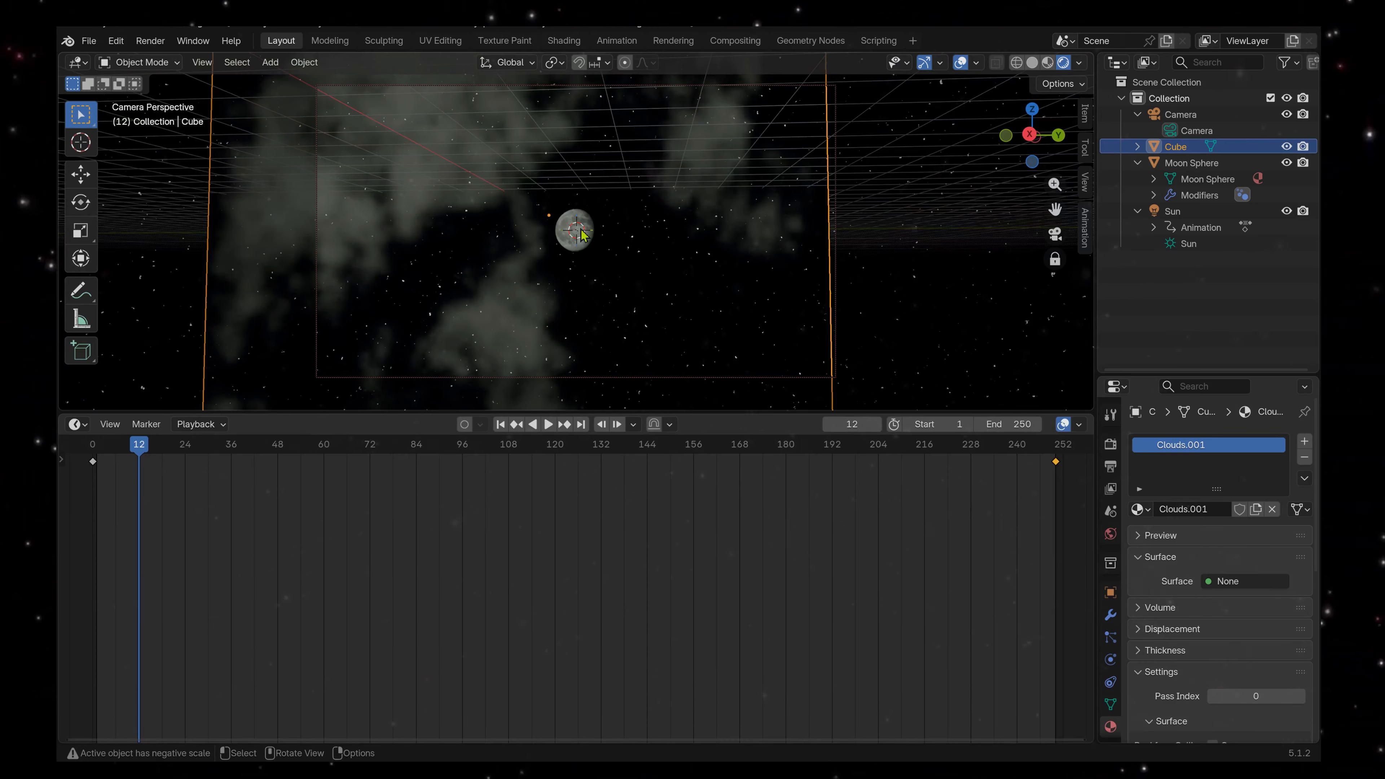
{"action": "scroll", "coordinate": [582, 234], "scroll_direction": "up", "scroll_amount": 5}
{"action": "scroll", "coordinate": [583, 234], "scroll_direction": "down", "scroll_amount": 3}
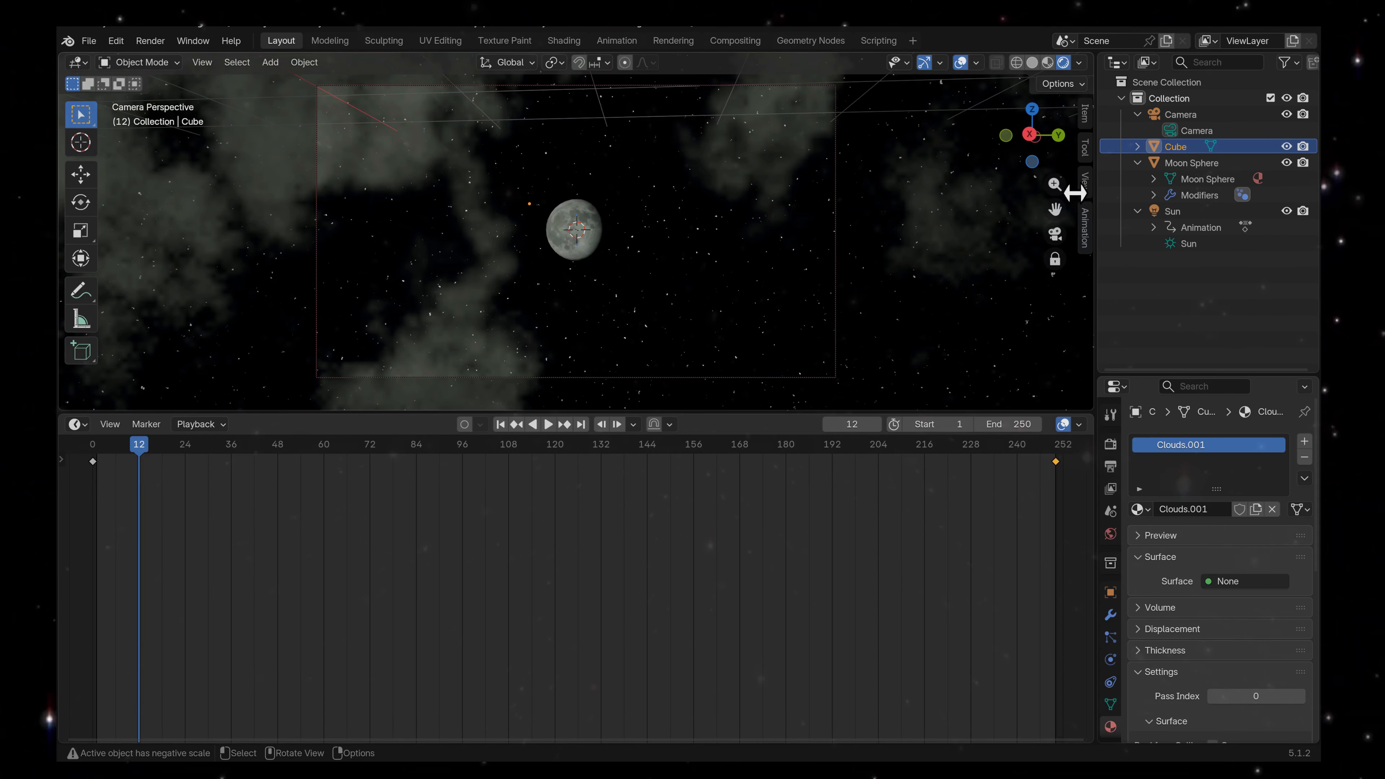
{"action": "left_click", "coordinate": [1085, 188]}
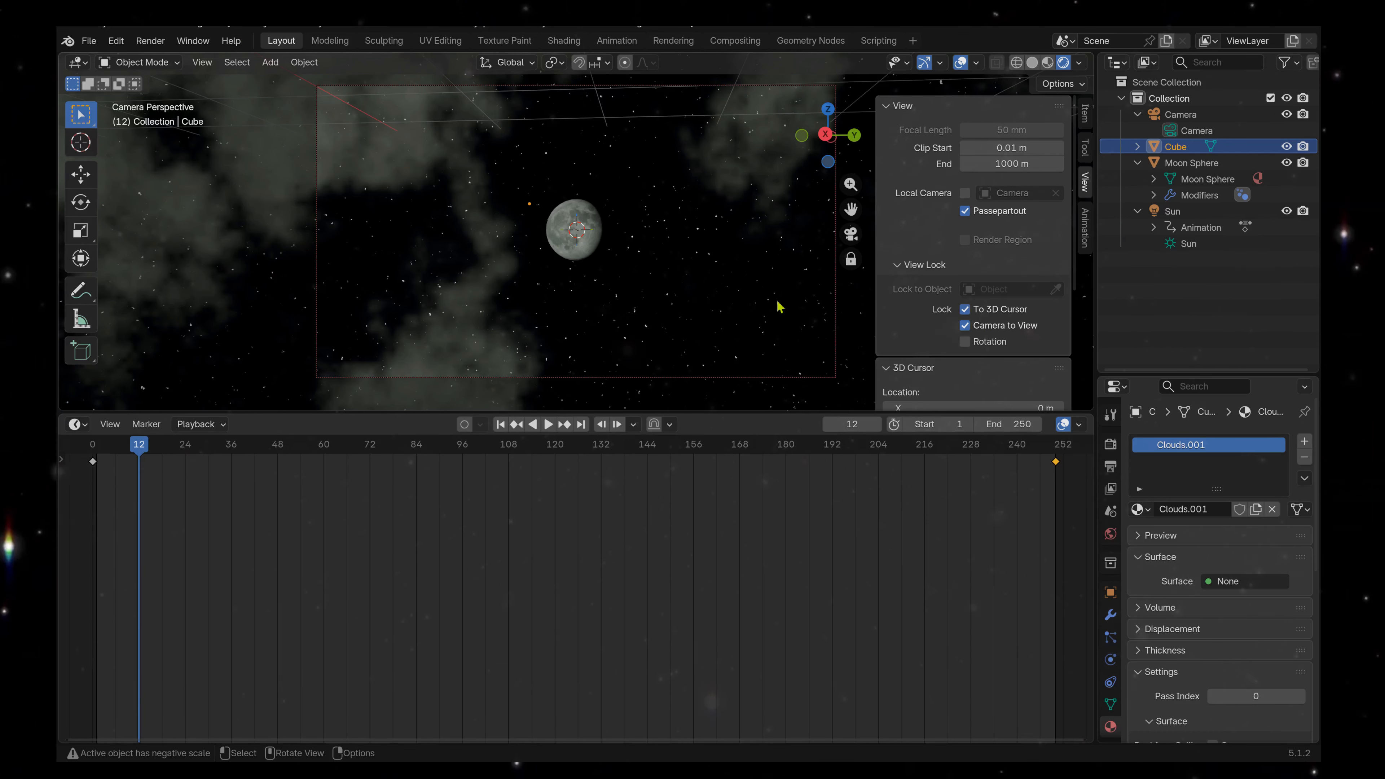
{"action": "key", "text": "n"}
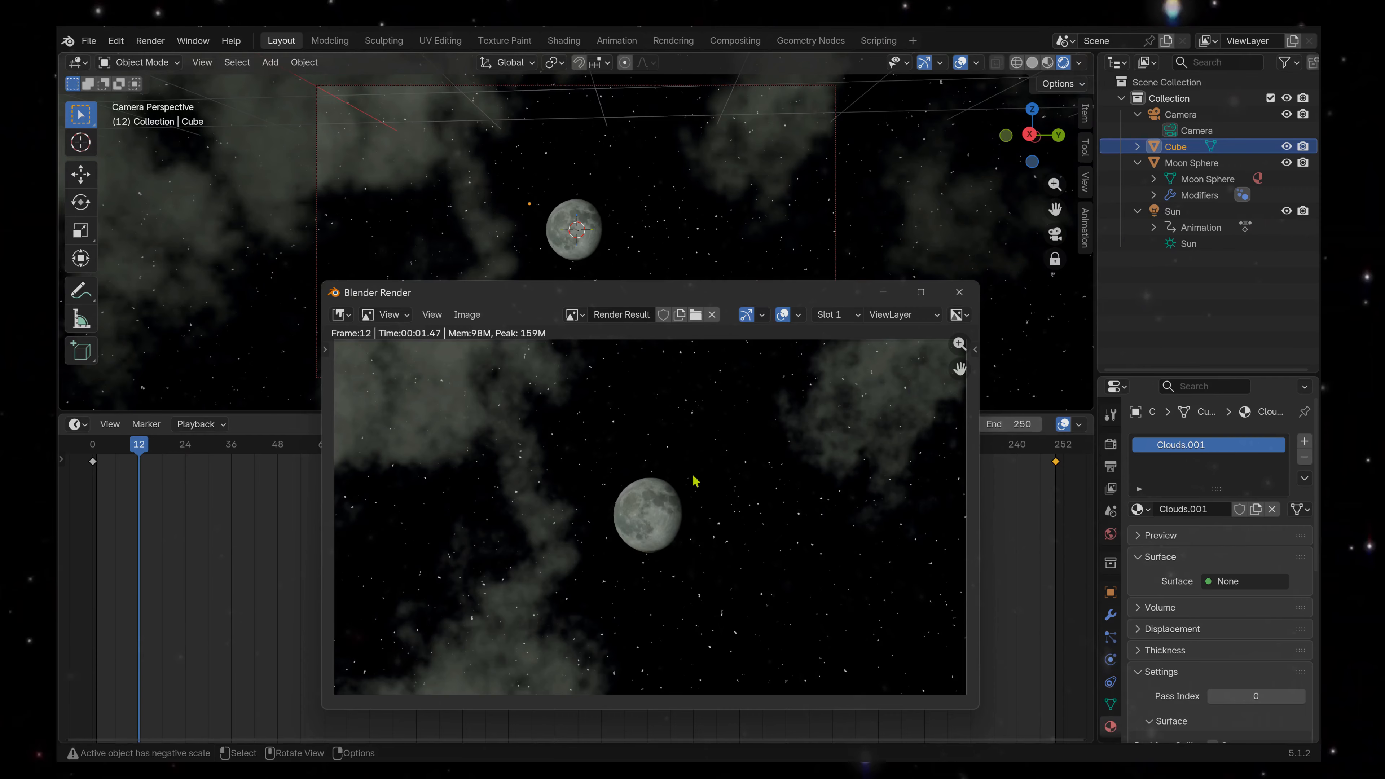
Render a test image of frame 12 and close the render window.
{"action": "left_click", "coordinate": [959, 293]}
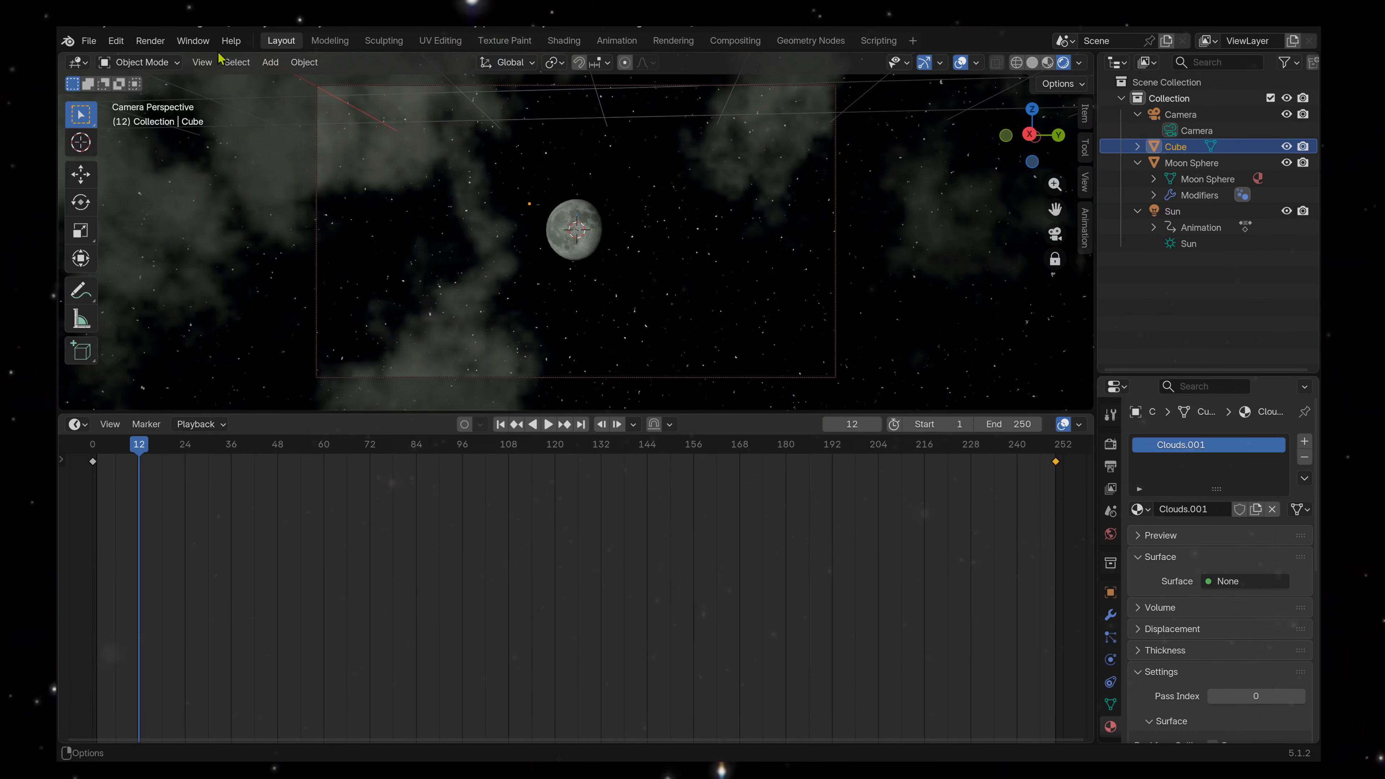
{"action": "left_click", "coordinate": [149, 42]}
{"action": "mouse_move", "coordinate": [193, 40]}
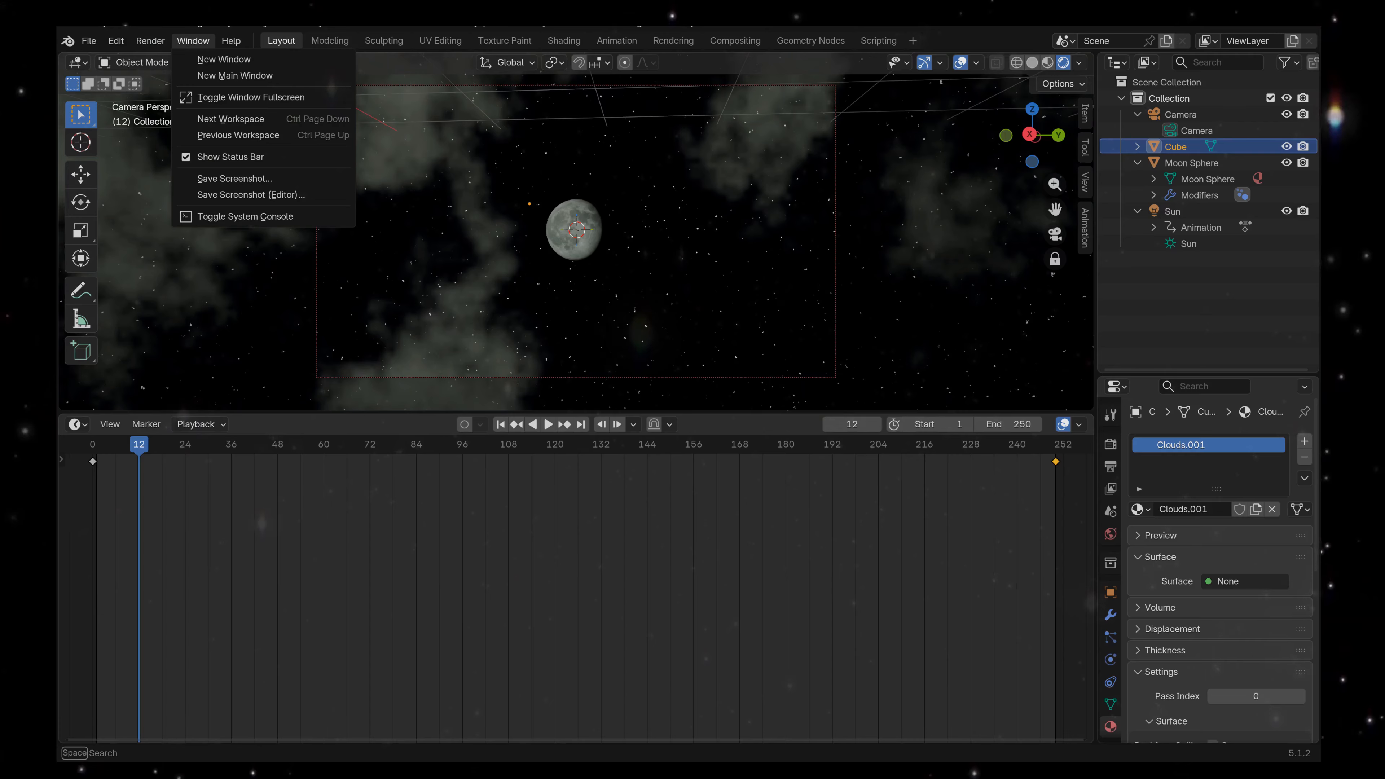
Review the render engine and sampling settings, then the output path, media type, container and video encoding settings.
{"action": "left_click", "coordinate": [1113, 450]}
{"action": "left_click", "coordinate": [1111, 445]}
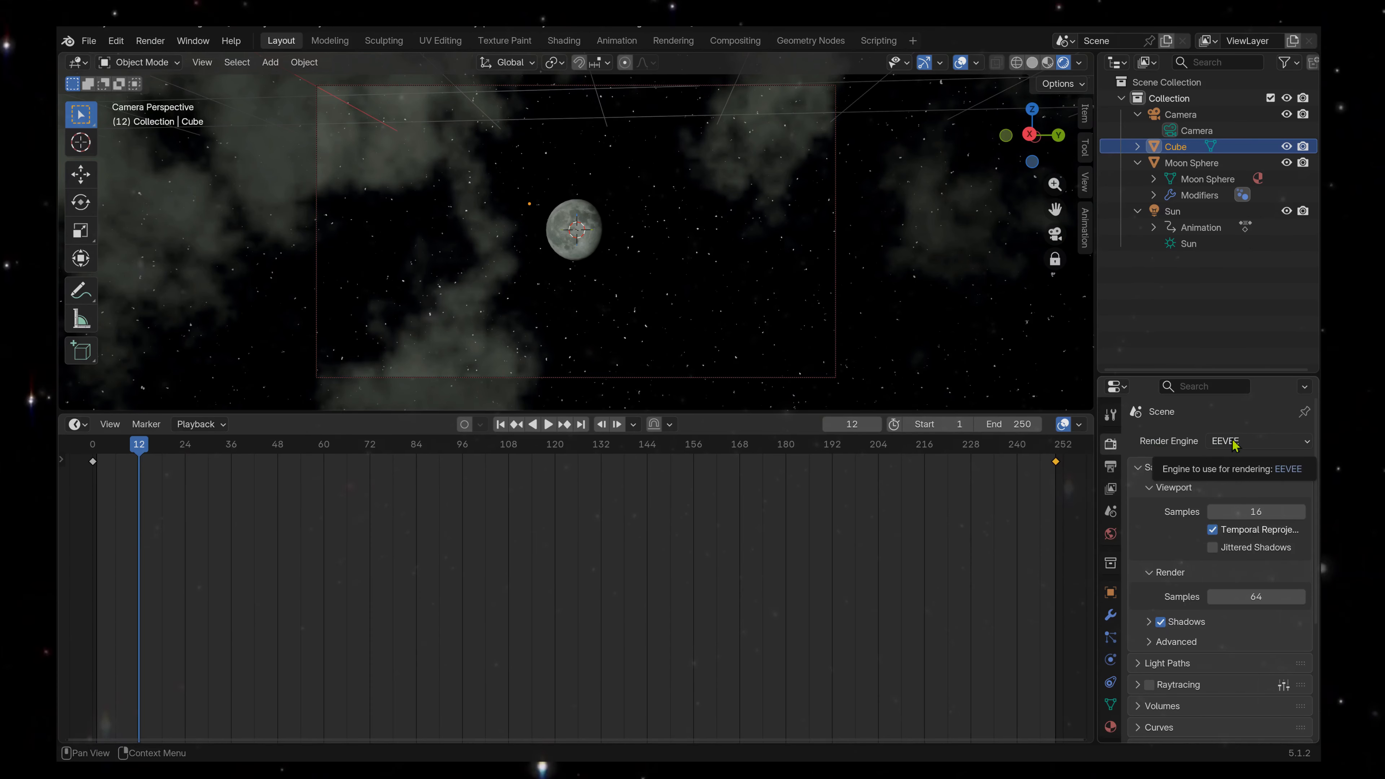
{"action": "scroll", "coordinate": [1234, 445], "scroll_direction": "down", "scroll_amount": 5}
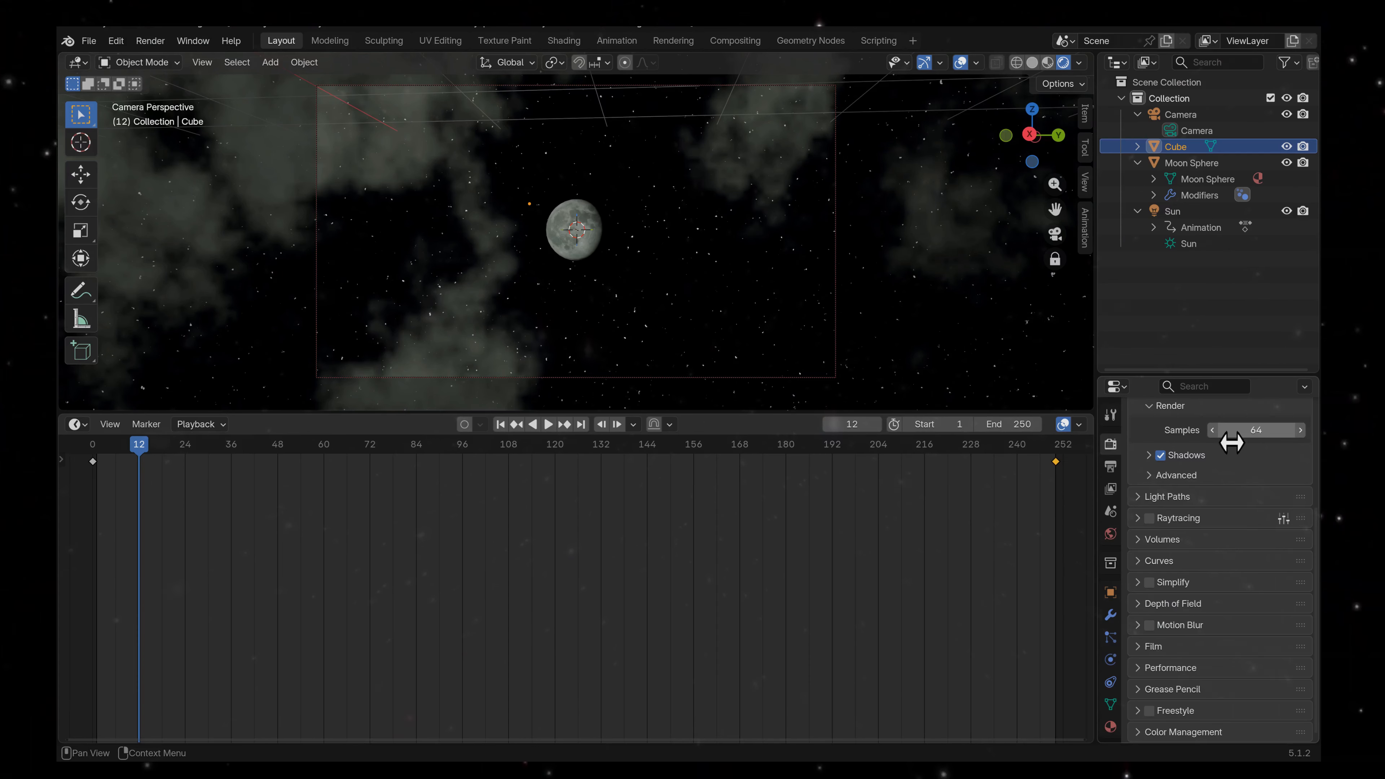
{"action": "scroll", "coordinate": [1234, 445], "scroll_direction": "up", "scroll_amount": 5}
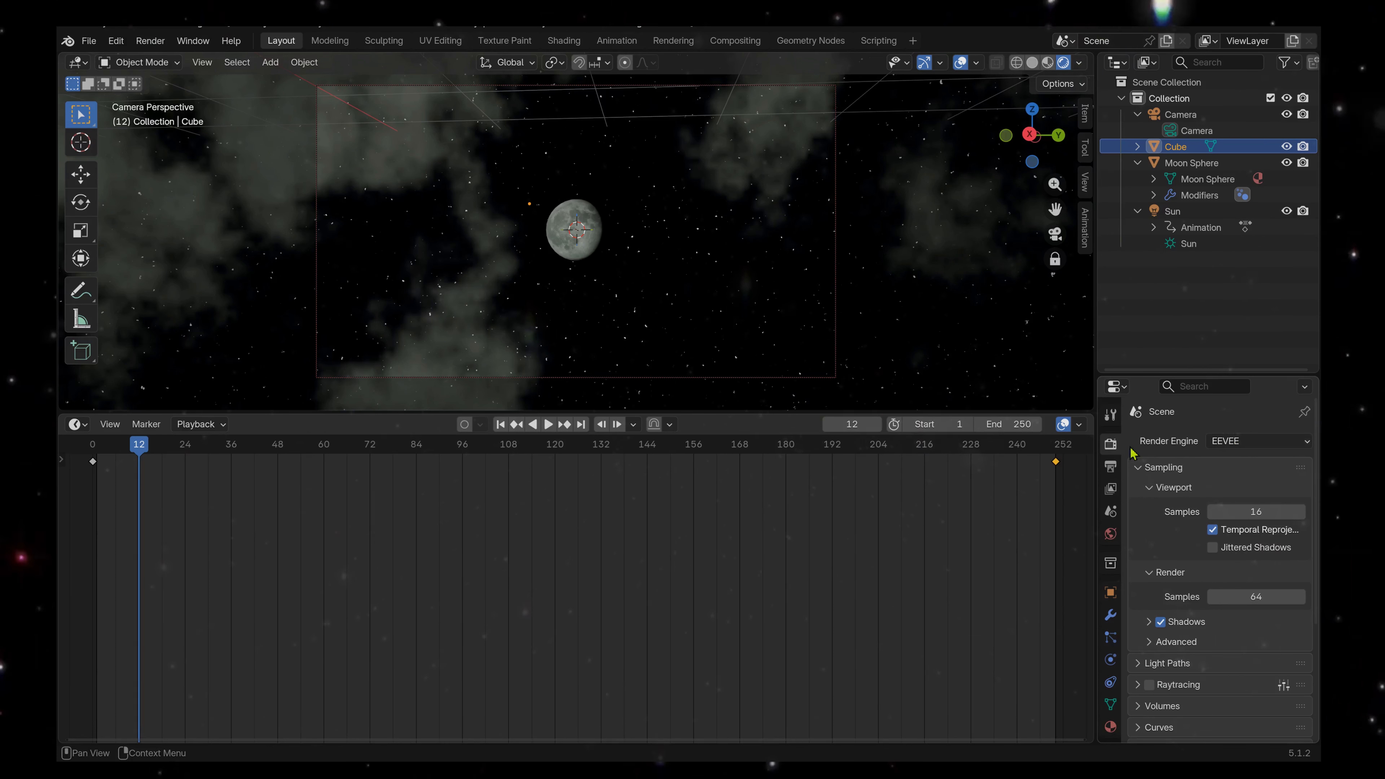
{"action": "left_click", "coordinate": [1111, 466]}
{"action": "scroll", "coordinate": [1229, 513], "scroll_direction": "down", "scroll_amount": 8}
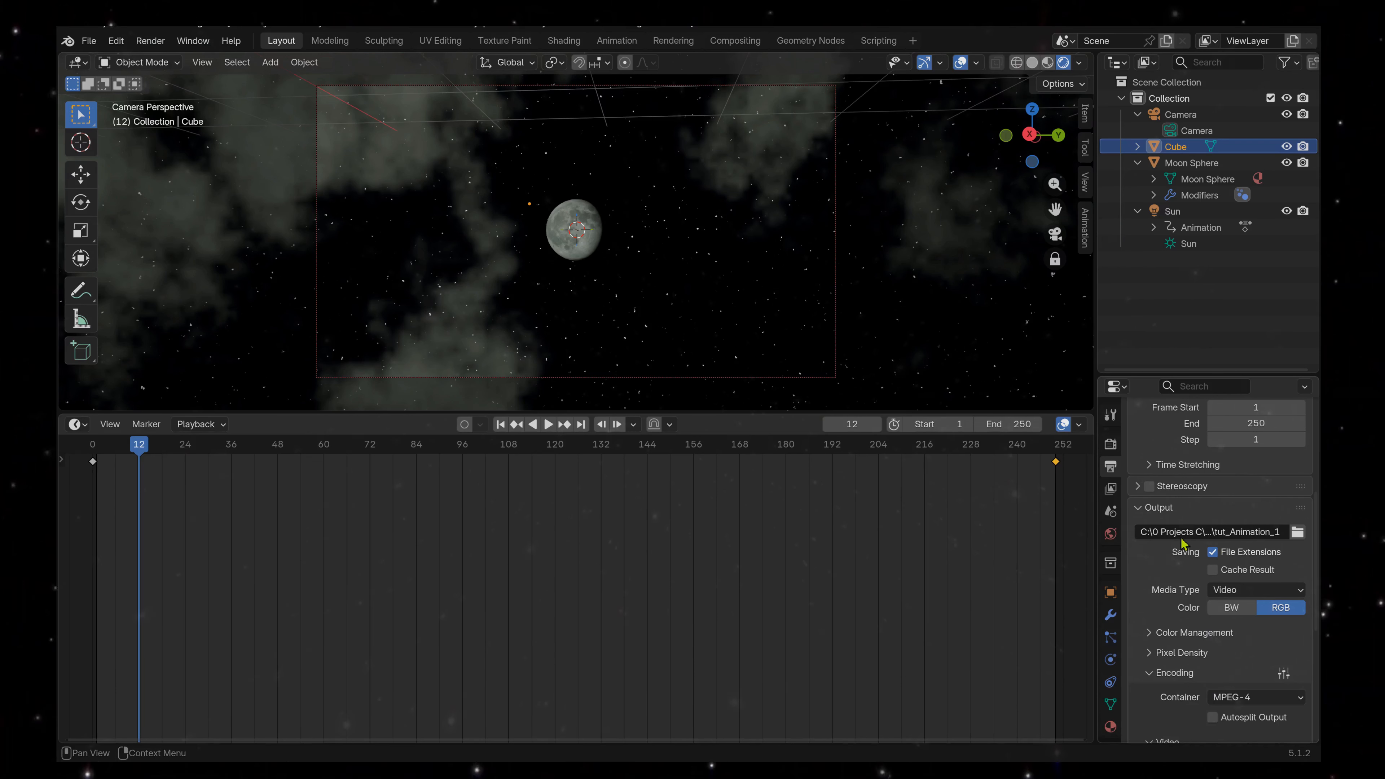
{"action": "scroll", "coordinate": [1173, 555], "scroll_direction": "down", "scroll_amount": 2}
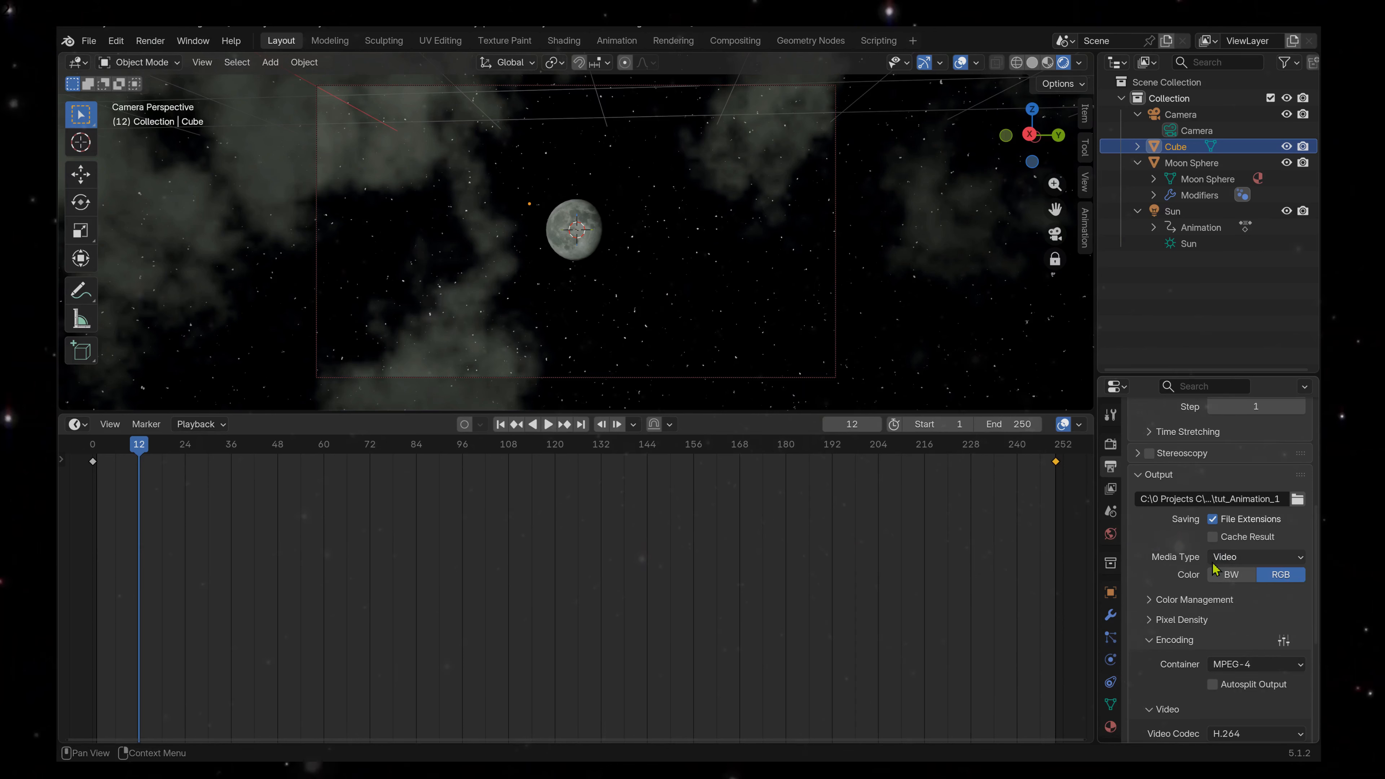
{"action": "scroll", "coordinate": [1215, 569], "scroll_direction": "down", "scroll_amount": 7}
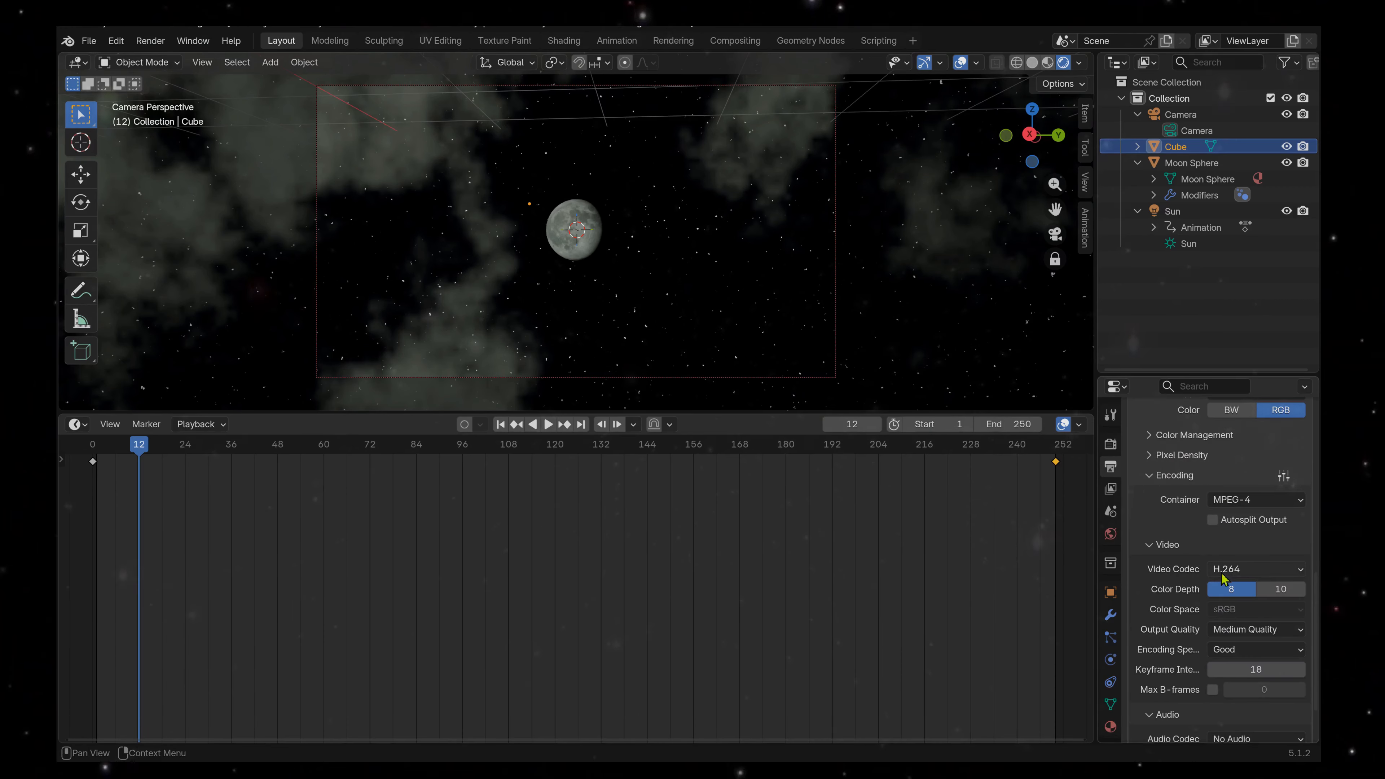
{"action": "scroll", "coordinate": [1233, 567], "scroll_direction": "down", "scroll_amount": 2}
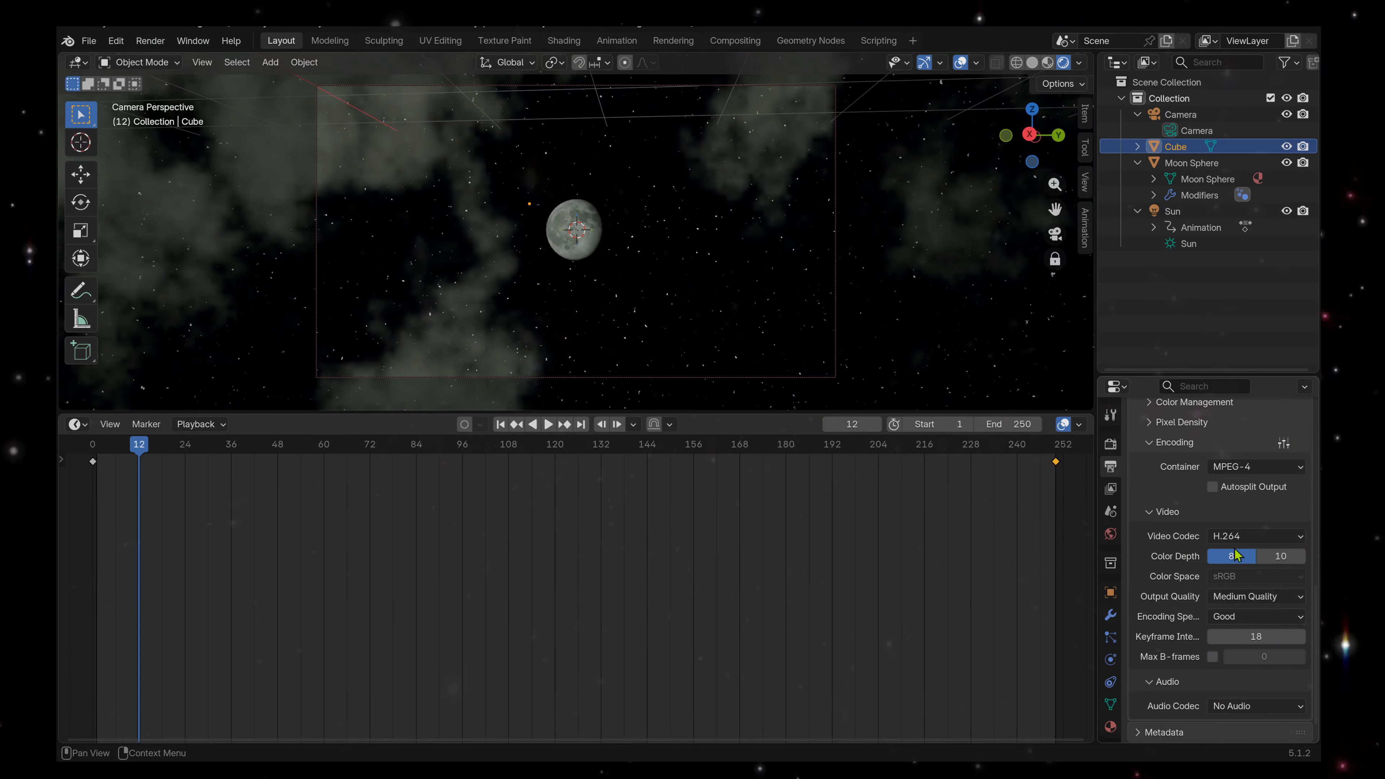
{"action": "scroll", "coordinate": [1237, 554], "scroll_direction": "down", "scroll_amount": 1}
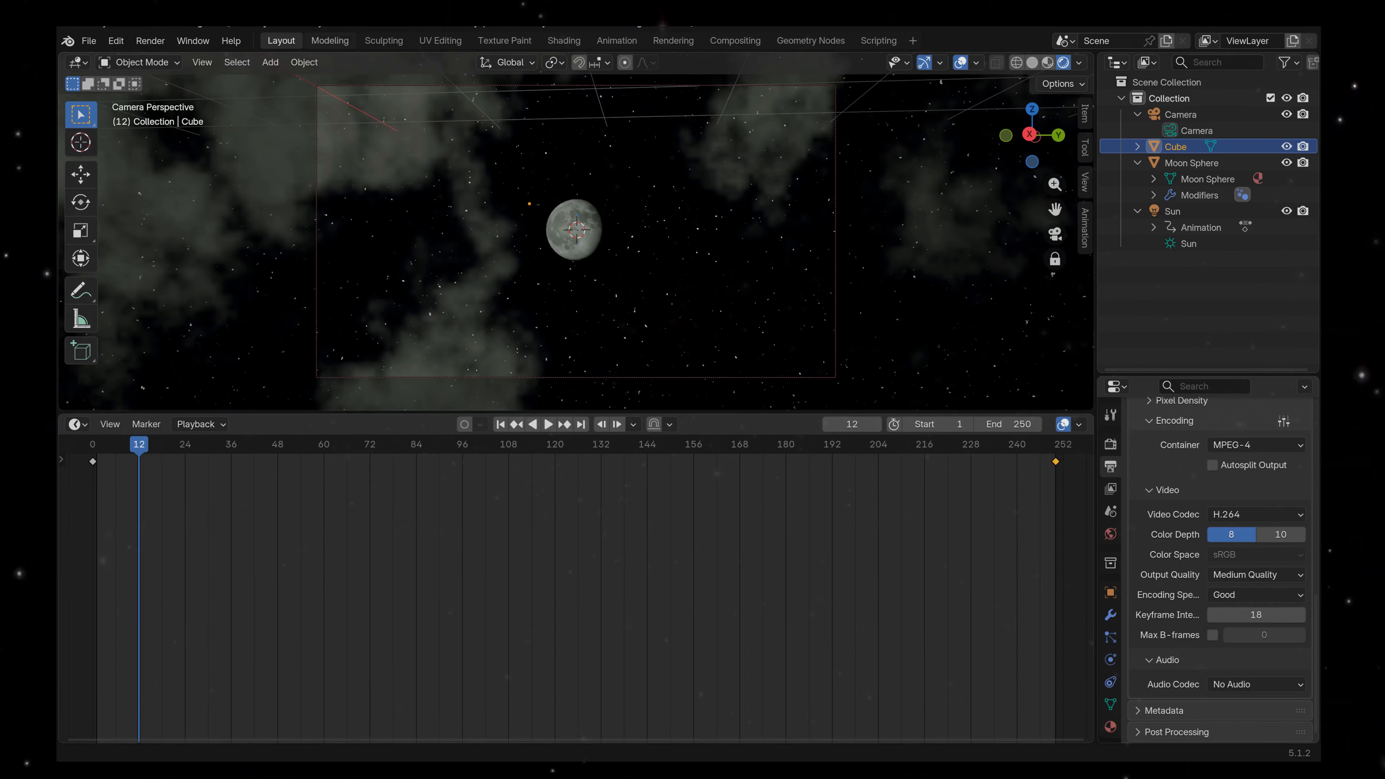
Start rendering the full animation.
{"action": "left_click", "coordinate": [158, 48]}
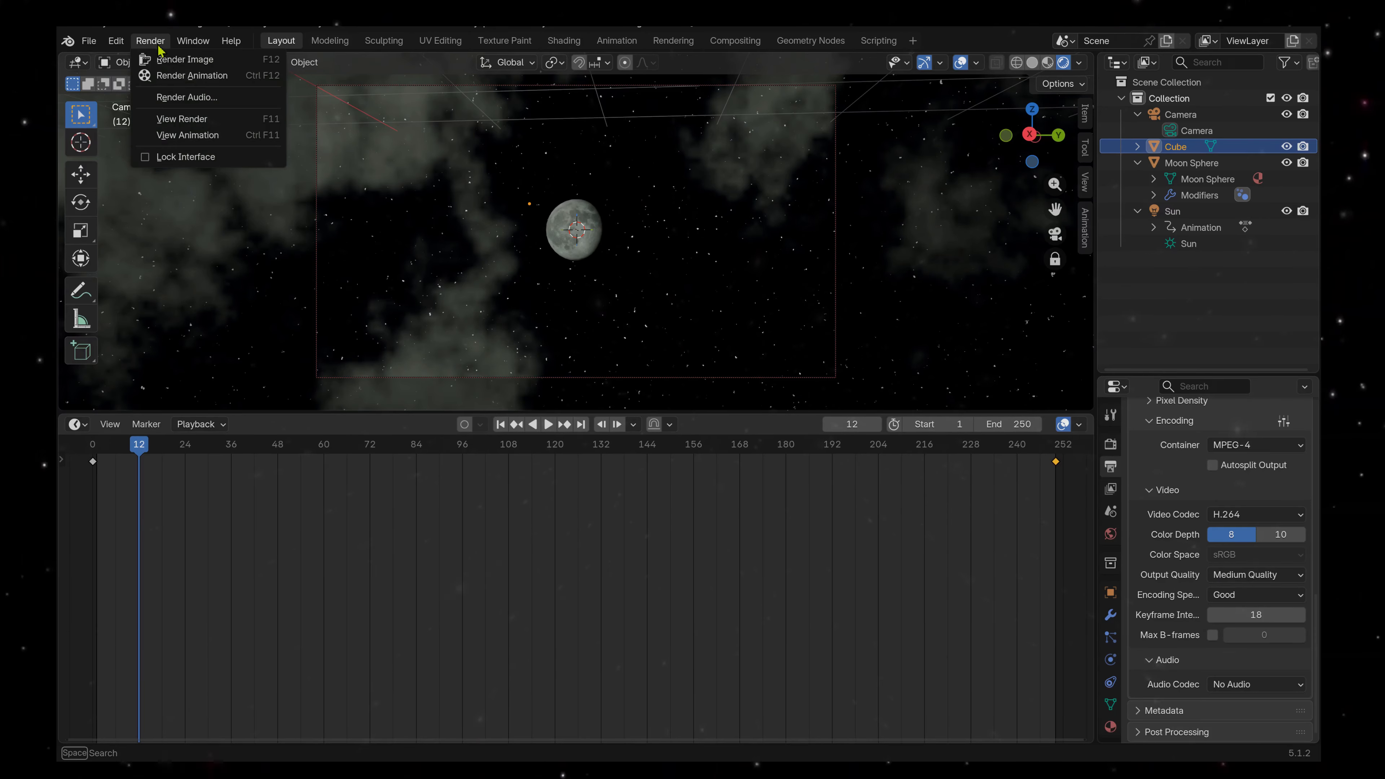
{"action": "left_click", "coordinate": [170, 76]}
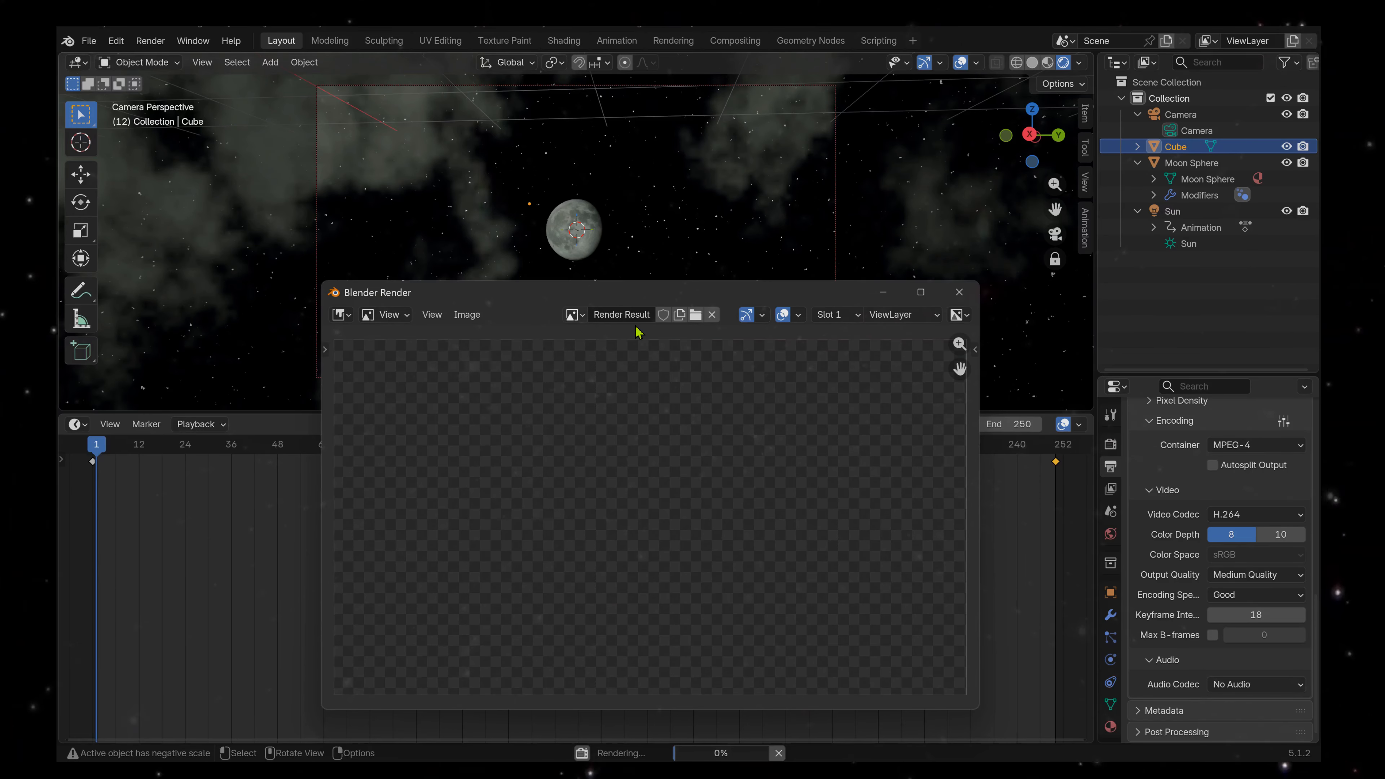